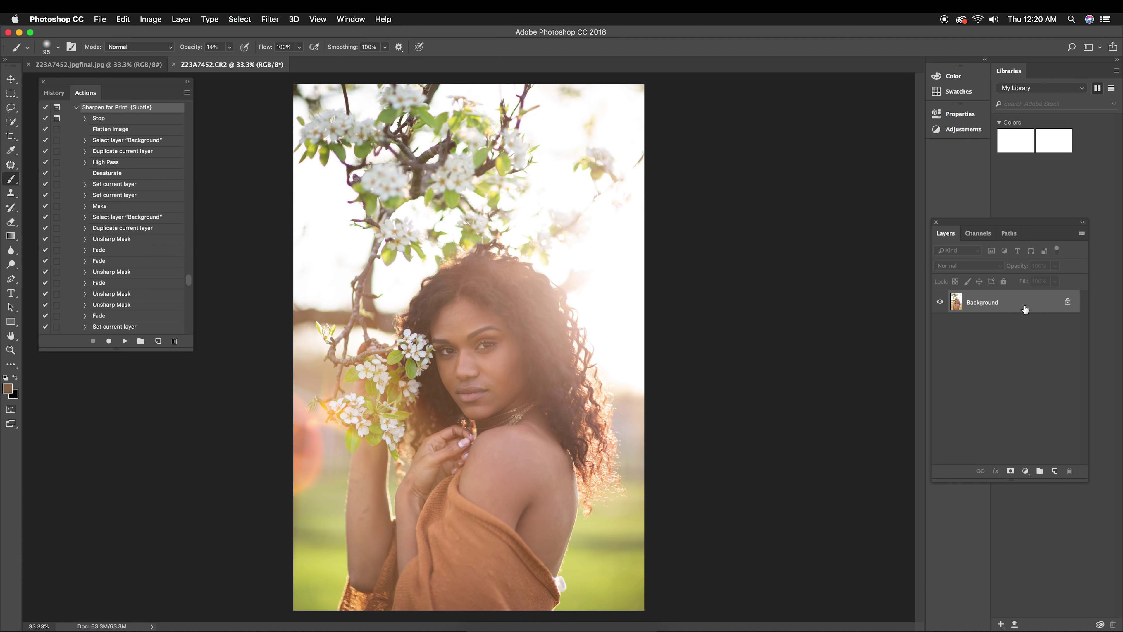
- Duplicate the Background layer into Background copy and run the copy through the Camera Raw filter
drag(1023, 302, 1055, 472)
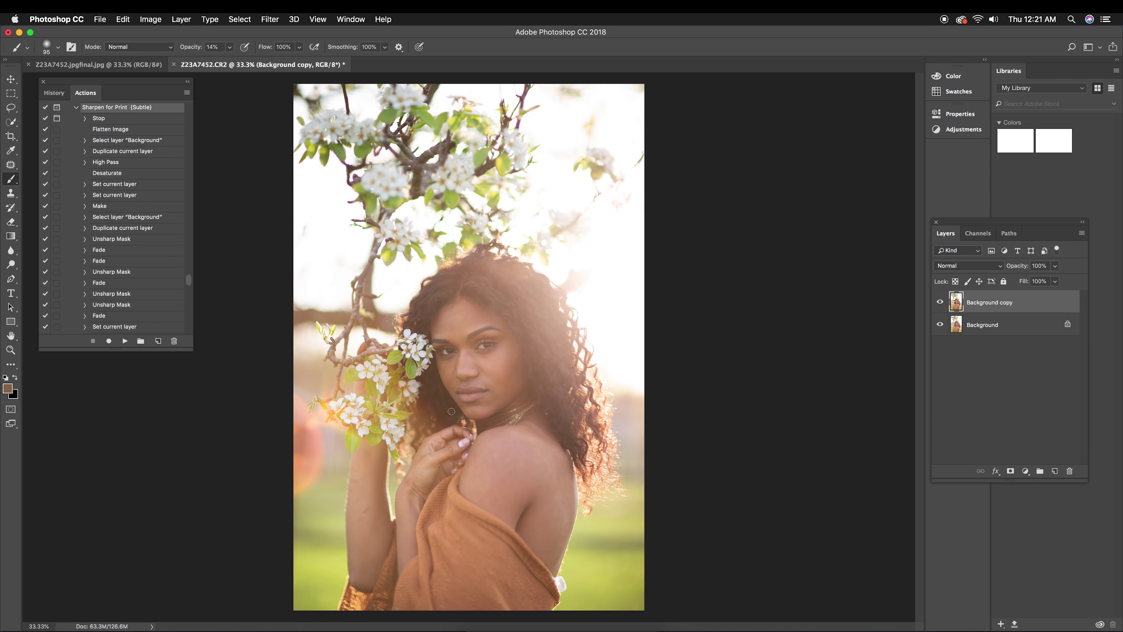
click(268, 20)
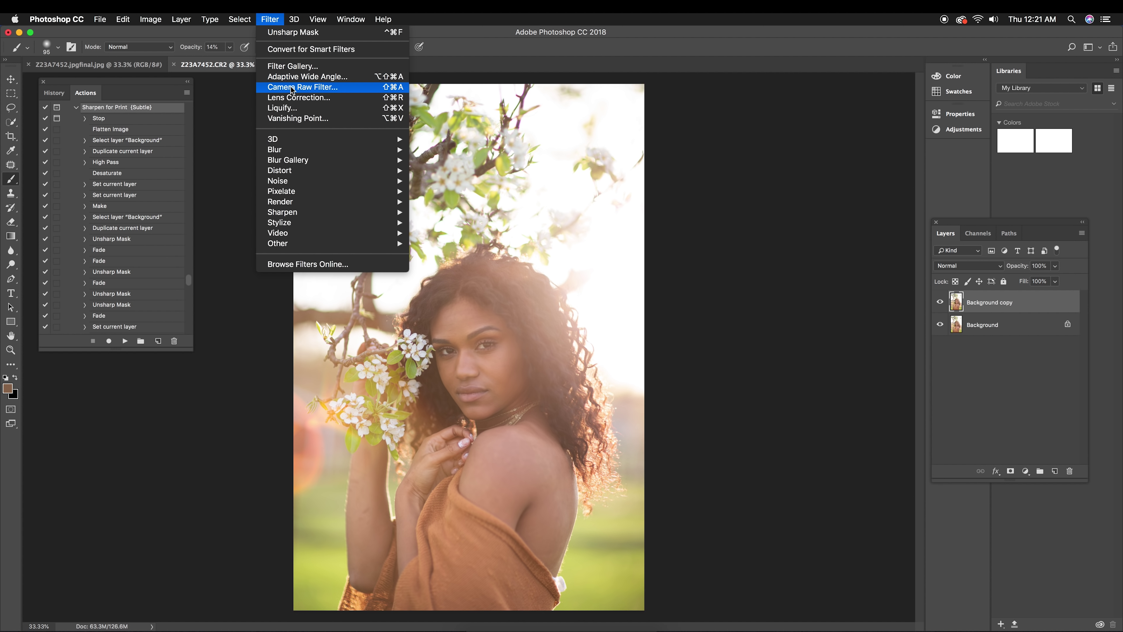
click(292, 87)
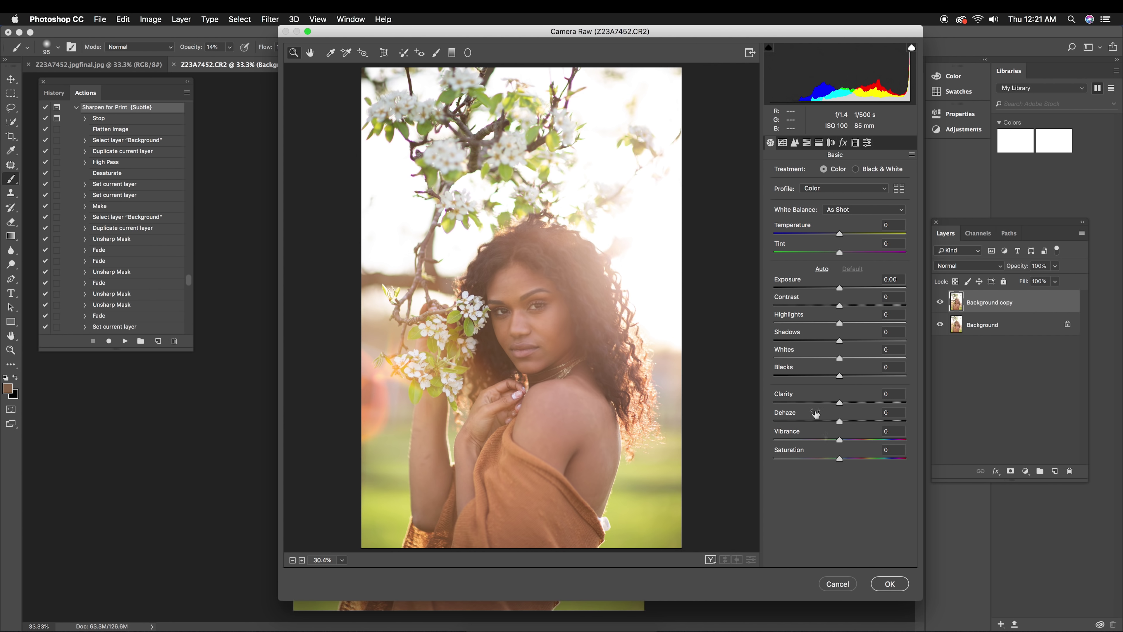
click(892, 585)
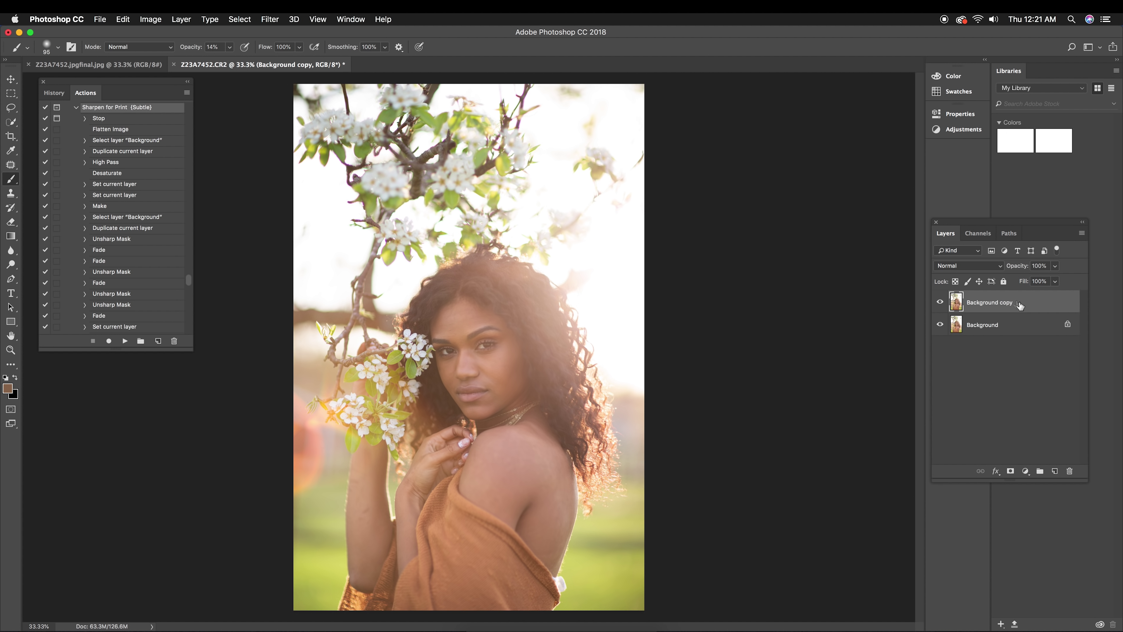
- Select the Patch tool and zoom in on the woman's face
click(12, 166)
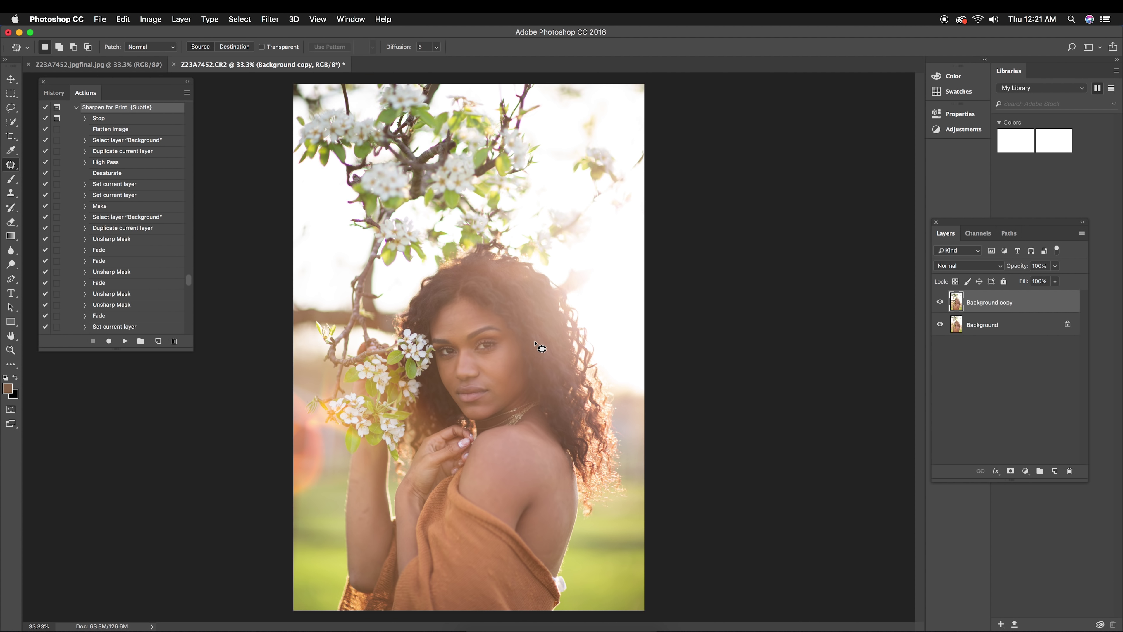
key(super+plus)
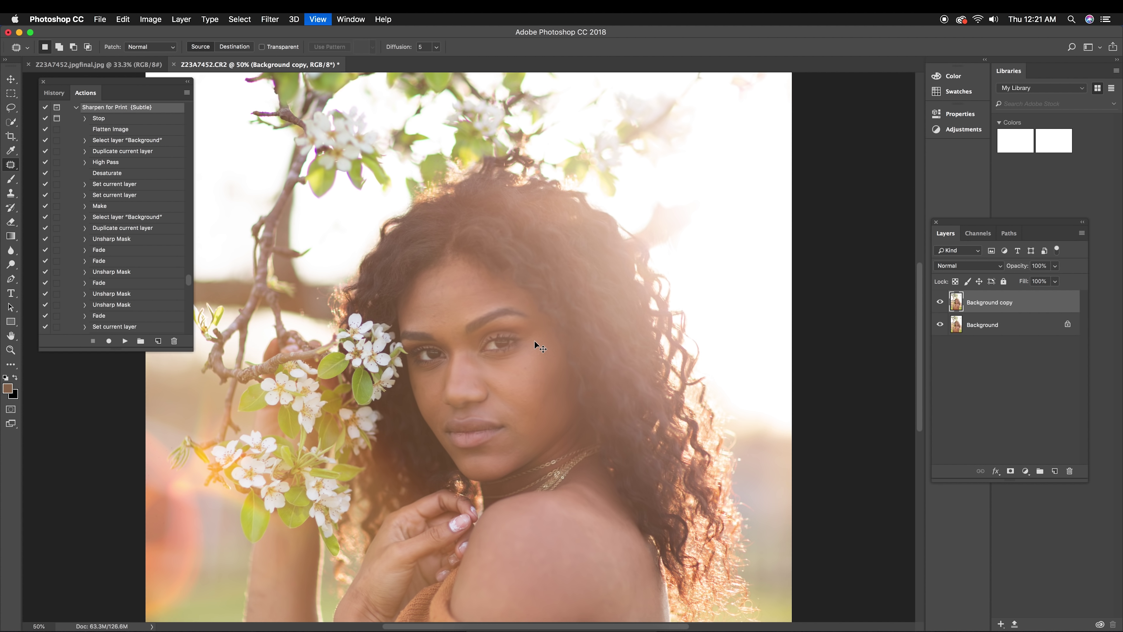
key(super+plus)
key(super+plus)
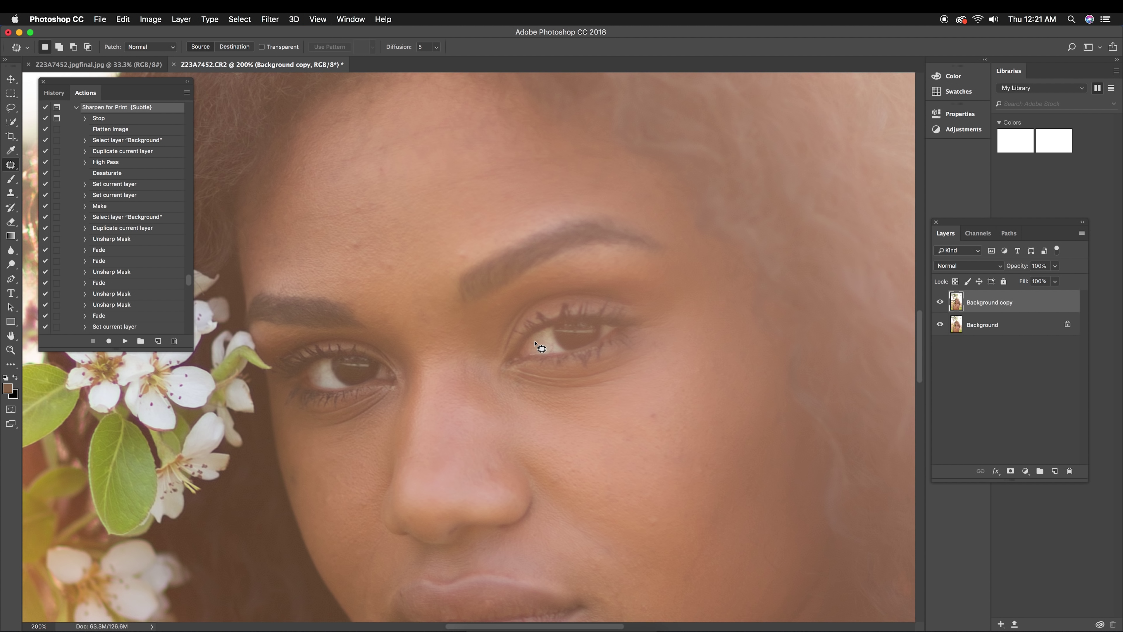
key(super+minus)
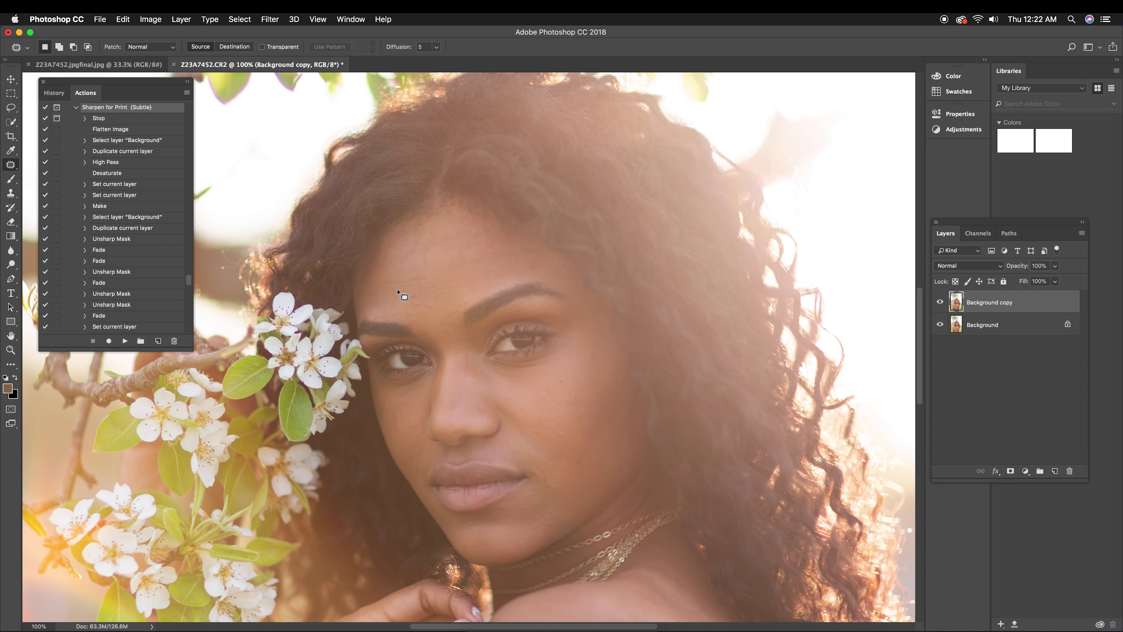
- Try a test patch outline on the forehead, then magnify the face to 200%
mouse_move(433, 314)
mouse_down()
mouse_move(444, 311)
mouse_move(432, 311)
mouse_up()
click(465, 308)
key(super+equal)
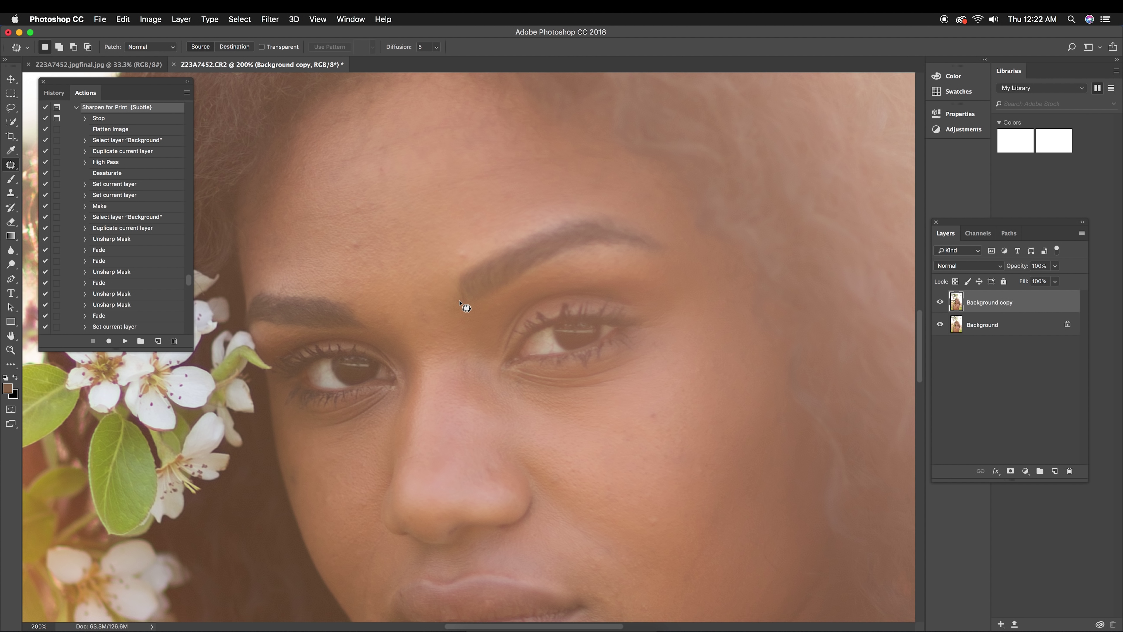
scroll(389, 276, up, 1)
mouse_move(347, 282)
mouse_down()
mouse_move(368, 282)
mouse_move(349, 269)
mouse_move(341, 277)
mouse_up()
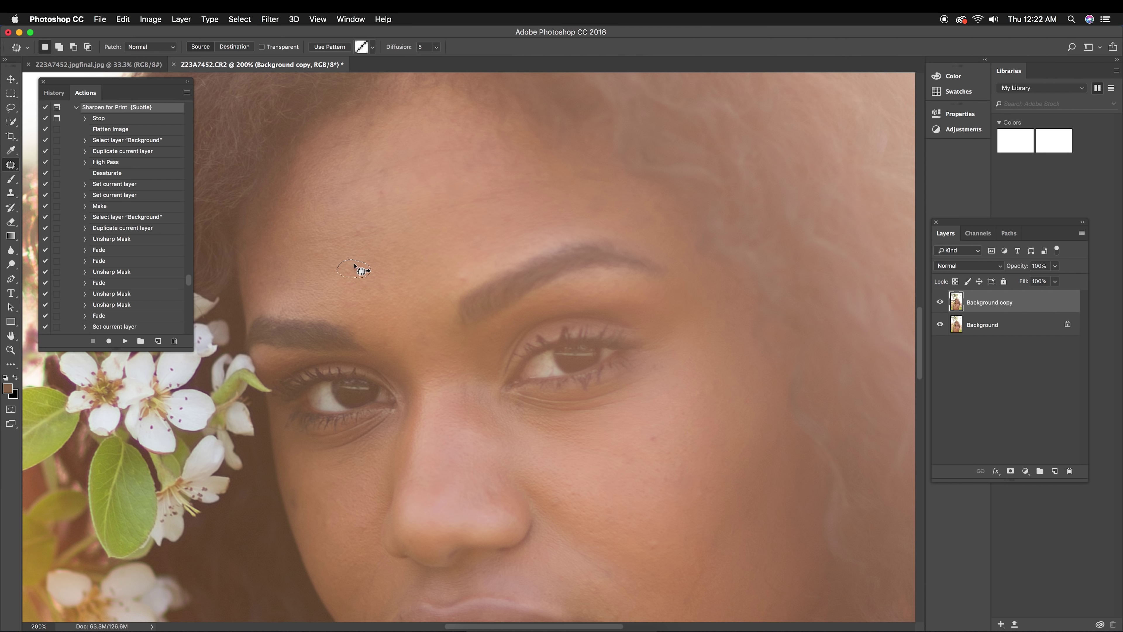
- Patch the first forehead blemishes onto clean skin, keeping the layer opacity at 100%
drag(376, 264, 386, 260)
key(super+d)
mouse_move(401, 254)
mouse_down()
mouse_move(394, 241)
mouse_move(396, 254)
mouse_up()
key(super+d)
mouse_move(359, 242)
mouse_down()
mouse_move(399, 225)
mouse_move(342, 238)
mouse_up()
click(414, 252)
click(1056, 267)
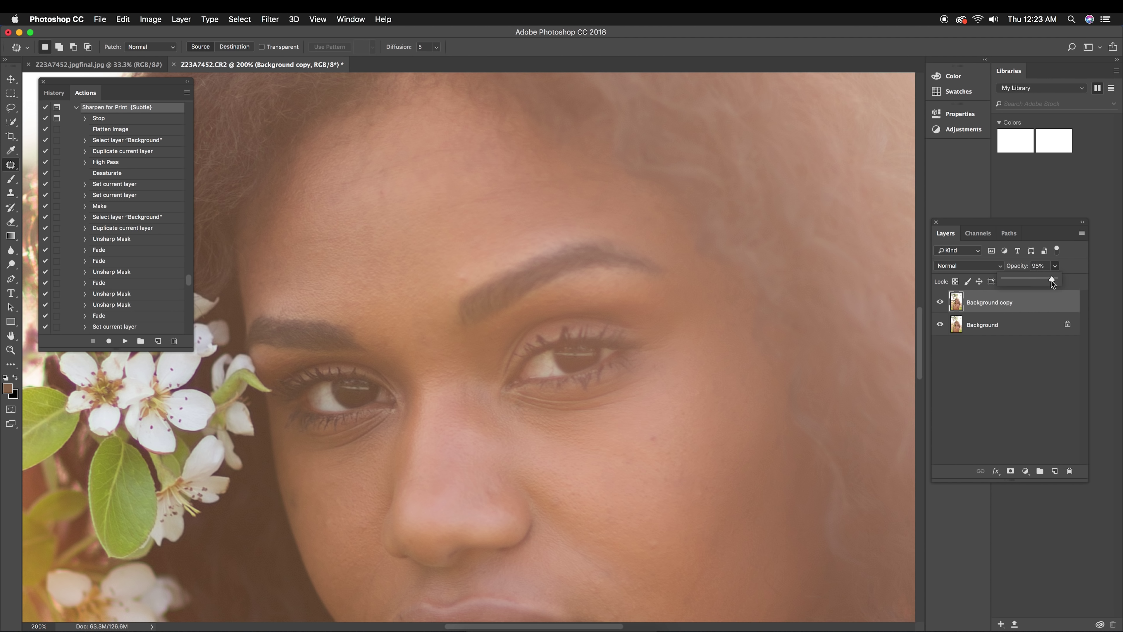
click(1058, 281)
- Patch more forehead spots and a brow blemish using clean skin above and to the right
mouse_move(368, 239)
mouse_down()
mouse_move(381, 225)
mouse_move(367, 239)
mouse_up()
mouse_move(369, 232)
mouse_down()
mouse_move(387, 228)
mouse_move(373, 201)
mouse_move(382, 201)
mouse_up()
key(super+d)
mouse_move(382, 197)
mouse_down()
mouse_move(402, 193)
mouse_move(351, 190)
mouse_move(452, 163)
mouse_move(444, 143)
mouse_move(338, 178)
mouse_up()
key(super+d)
mouse_move(442, 191)
mouse_down()
mouse_move(421, 211)
mouse_move(454, 221)
mouse_move(501, 191)
mouse_move(468, 212)
mouse_up()
key(super+d)
mouse_move(464, 286)
mouse_down()
mouse_move(450, 282)
mouse_move(462, 286)
mouse_up()
drag(462, 279, 471, 260)
key(super+d)
mouse_move(311, 246)
mouse_down()
mouse_move(358, 236)
mouse_move(310, 249)
mouse_up()
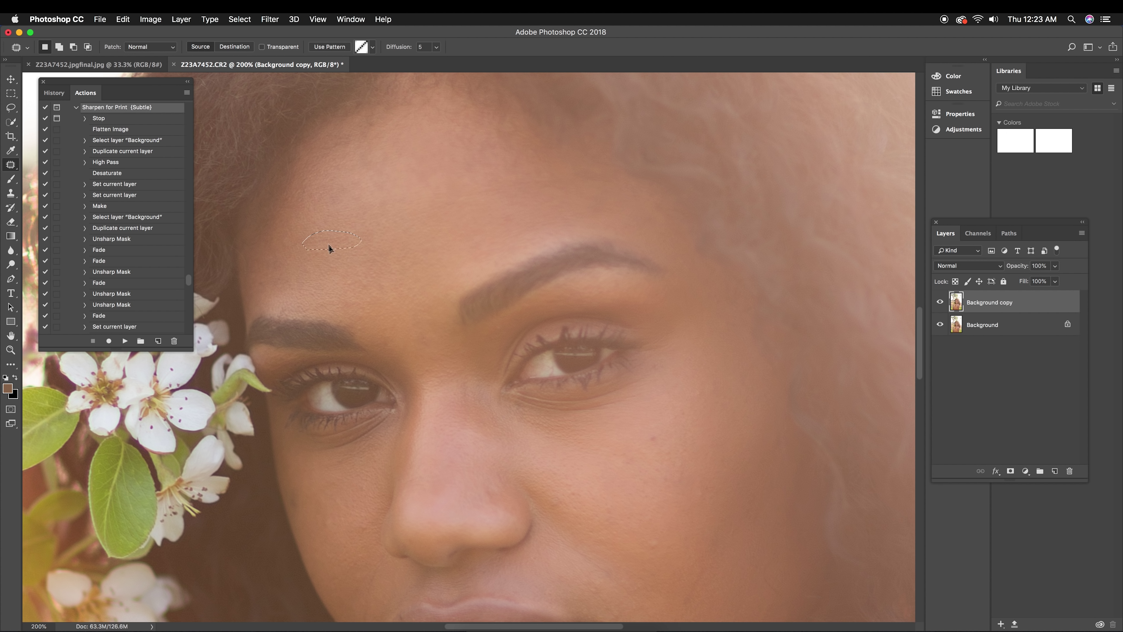
- Patch the remaining forehead blemishes and a spot near the eyebrow
click(384, 301)
scroll(490, 374, down, 3)
scroll(401, 240, up, 1)
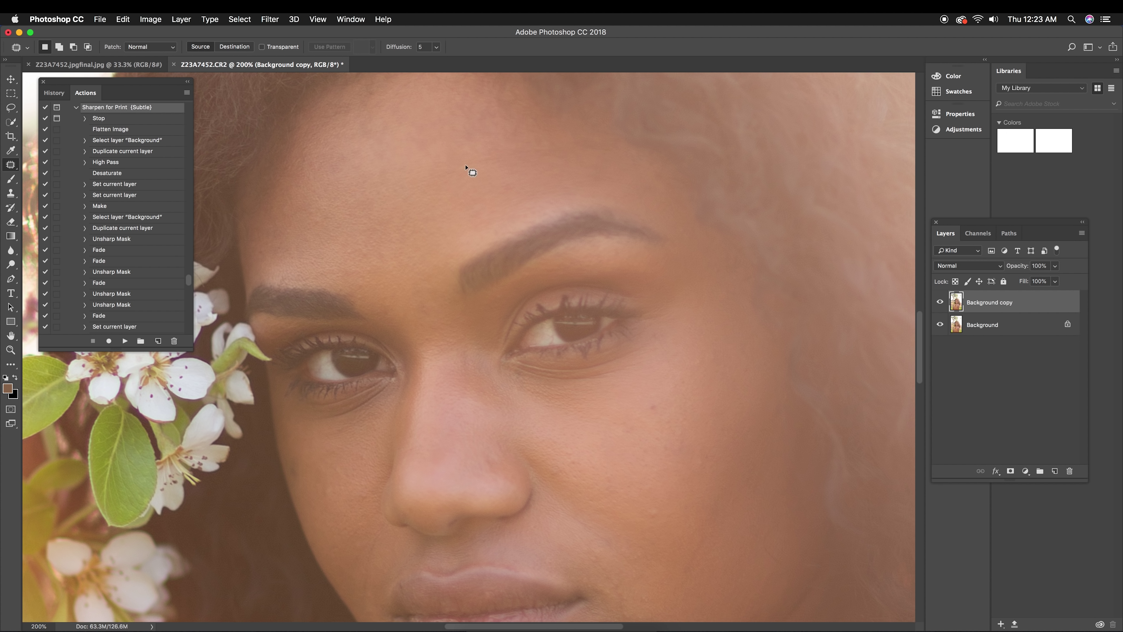
scroll(433, 329, up, 1)
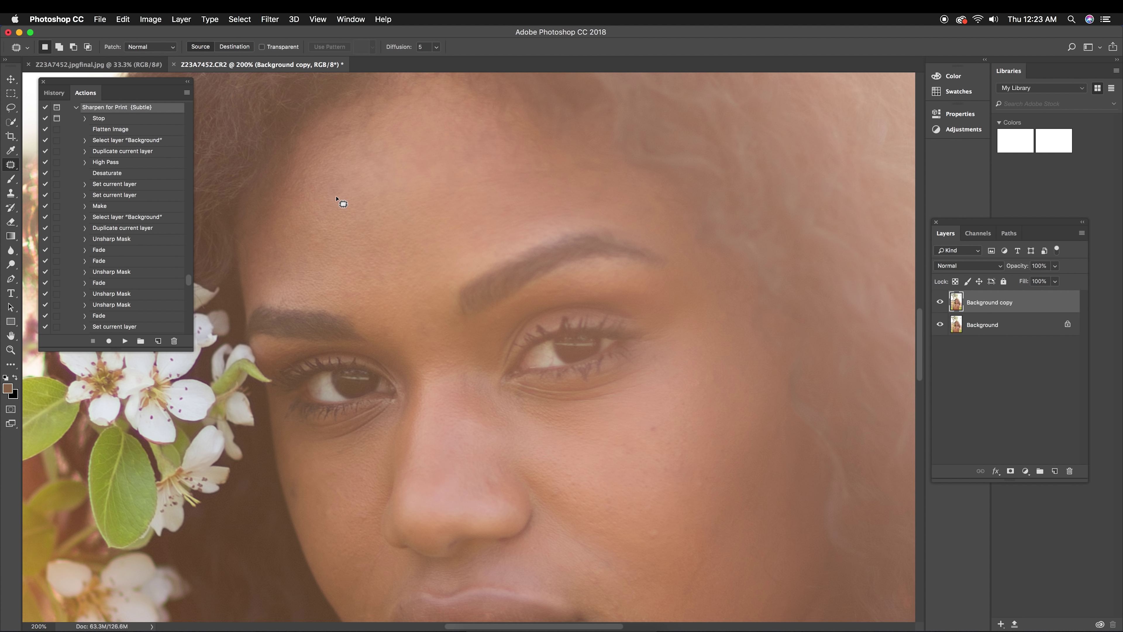
mouse_move(283, 269)
mouse_down()
mouse_move(297, 262)
mouse_move(375, 295)
mouse_move(396, 289)
mouse_up()
key(super+z)
key(super+z)
key(super+z)
key(super+z)
key(super+z)
mouse_move(346, 242)
mouse_down()
mouse_move(317, 235)
mouse_move(339, 248)
mouse_up()
mouse_move(331, 241)
mouse_down()
mouse_move(323, 260)
mouse_move(326, 246)
mouse_up()
- Patch several small cheek spots with nearby skin
scroll(508, 374, down, 3)
drag(477, 341, 469, 322)
drag(466, 334, 467, 354)
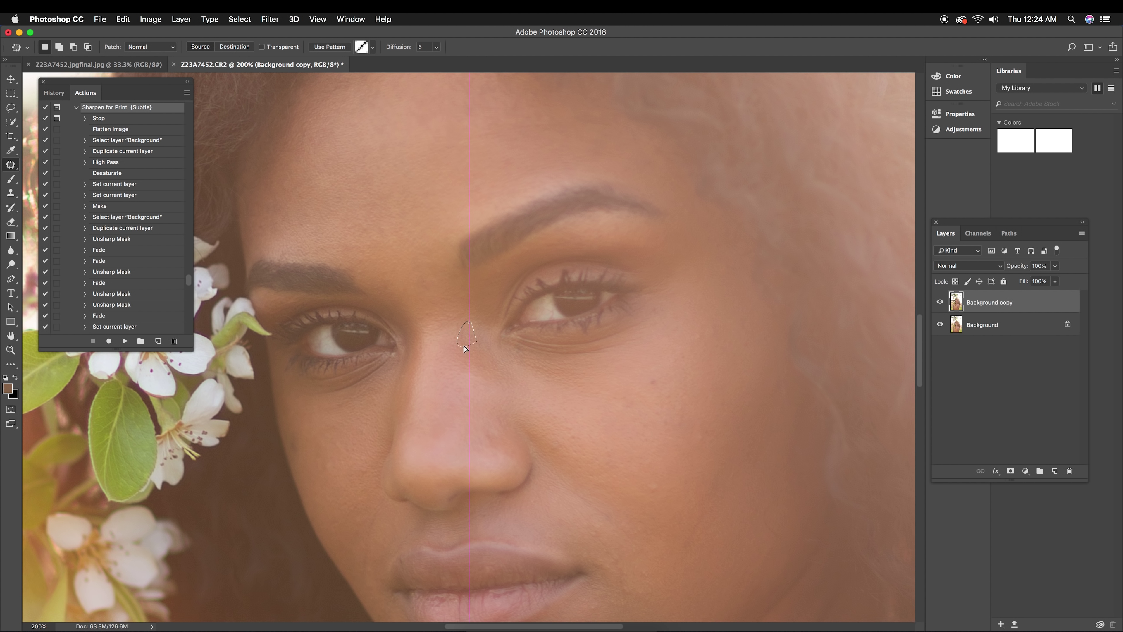
scroll(650, 310, down, 1)
drag(661, 458, 667, 472)
mouse_move(720, 412)
mouse_down()
mouse_move(671, 409)
mouse_move(677, 381)
mouse_up()
drag(686, 370, 685, 375)
drag(686, 376, 702, 372)
drag(673, 415, 673, 417)
drag(670, 419, 651, 408)
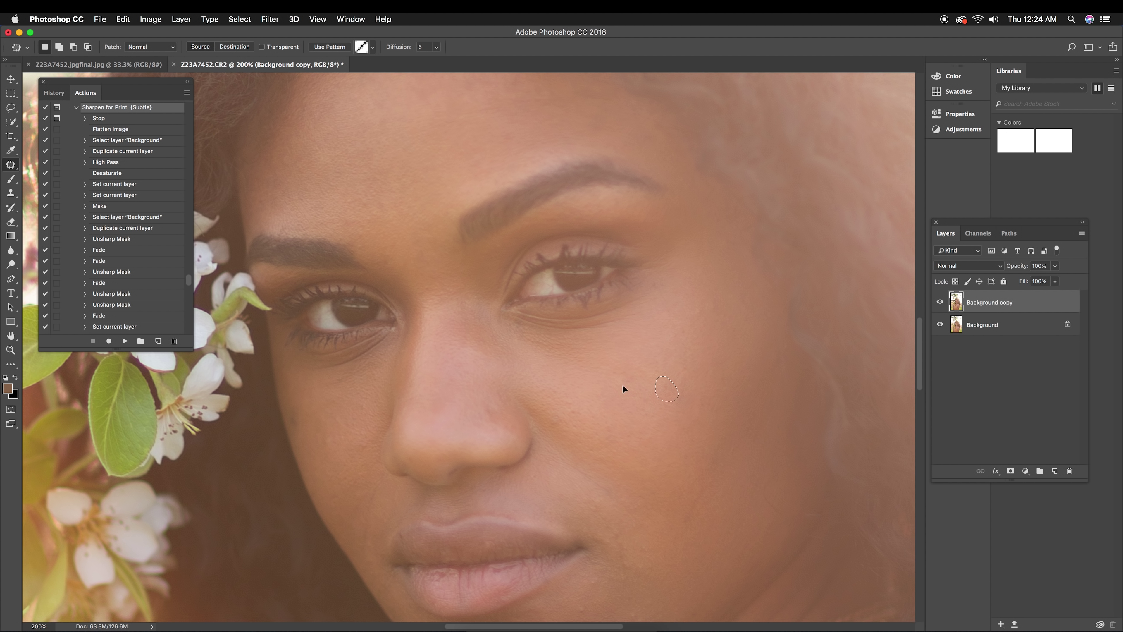
mouse_move(728, 301)
mouse_down()
mouse_move(690, 321)
mouse_move(711, 330)
mouse_up()
click(634, 393)
- Patch a lower cheek blemish and a higher cheek spot near the lips
scroll(596, 420, down, 3)
drag(659, 484, 612, 395)
click(617, 402)
scroll(656, 486, down, 3)
click(655, 489)
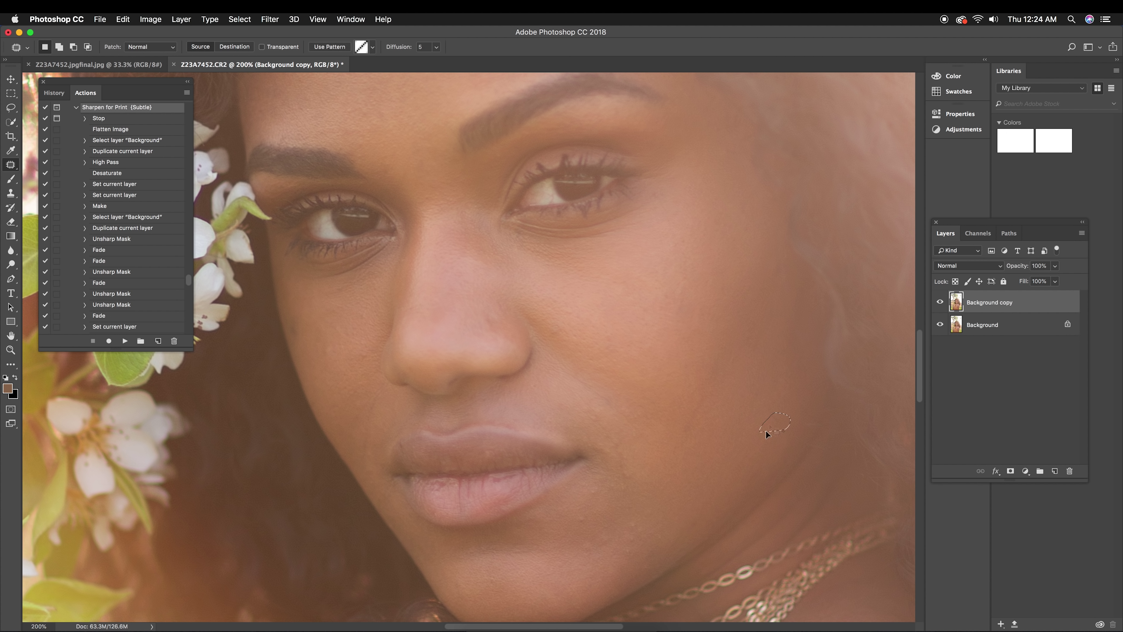
drag(743, 346, 723, 371)
drag(661, 503, 657, 518)
click(676, 524)
scroll(626, 542, down, 2)
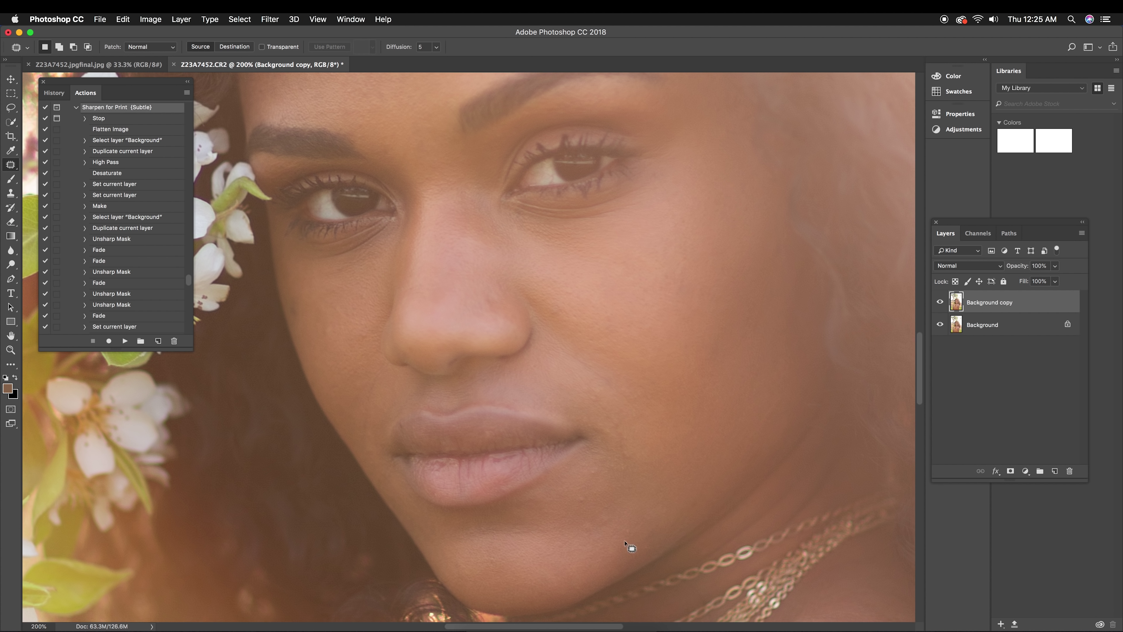
- Patch the spot beside the mouth corner and a chin blemish
mouse_move(594, 398)
mouse_down()
mouse_move(621, 446)
mouse_move(601, 429)
mouse_up()
click(619, 460)
drag(602, 431, 622, 448)
click(624, 460)
mouse_move(603, 533)
mouse_down()
mouse_move(616, 524)
mouse_move(605, 532)
mouse_move(606, 513)
mouse_move(587, 500)
mouse_up()
scroll(567, 529, down, 3)
click(598, 513)
scroll(531, 534, down, 2)
- Patch further chin spots and a spot near the lips with nearby skin
drag(599, 491, 631, 469)
mouse_move(469, 546)
mouse_down()
mouse_move(456, 531)
mouse_move(465, 541)
mouse_up()
drag(463, 539, 494, 533)
click(587, 529)
mouse_move(573, 507)
mouse_down()
mouse_move(555, 519)
mouse_move(595, 505)
mouse_move(564, 507)
mouse_move(557, 520)
mouse_up()
click(603, 503)
click(609, 489)
drag(567, 513, 605, 485)
drag(604, 485, 621, 465)
- Patch the blemish beside the nose and another small cheek spot
scroll(463, 443, up, 3)
scroll(464, 441, up, 2)
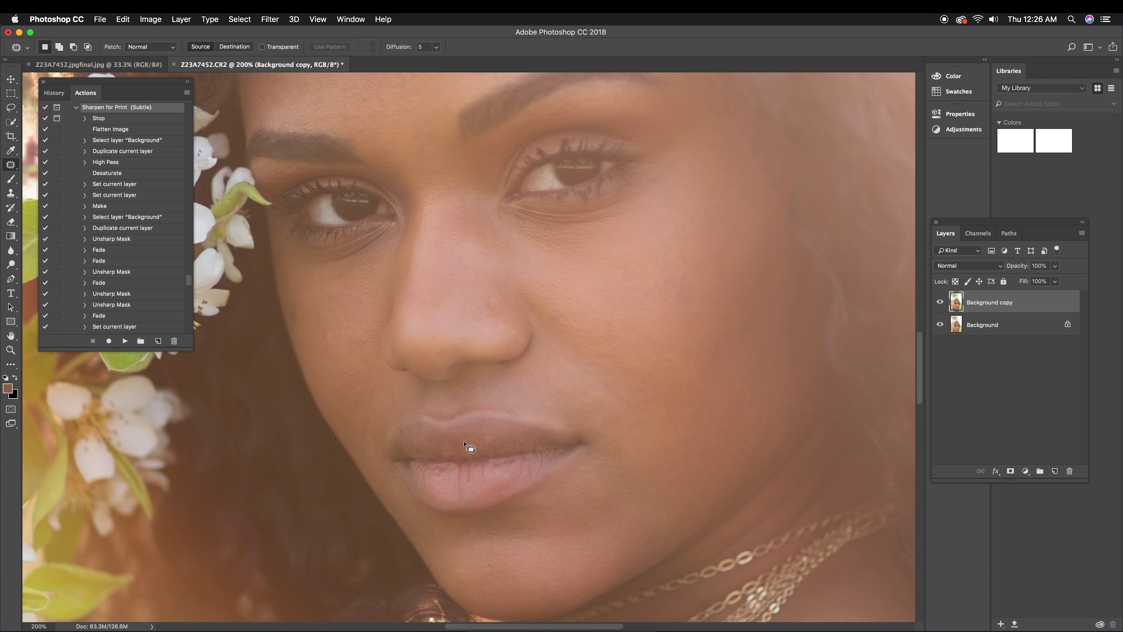
mouse_move(307, 320)
mouse_down()
mouse_move(293, 313)
mouse_move(305, 321)
mouse_up()
mouse_move(303, 318)
mouse_down()
mouse_move(325, 343)
mouse_move(366, 350)
mouse_up()
drag(367, 311, 350, 314)
key(super+d)
scroll(387, 346, up, 2)
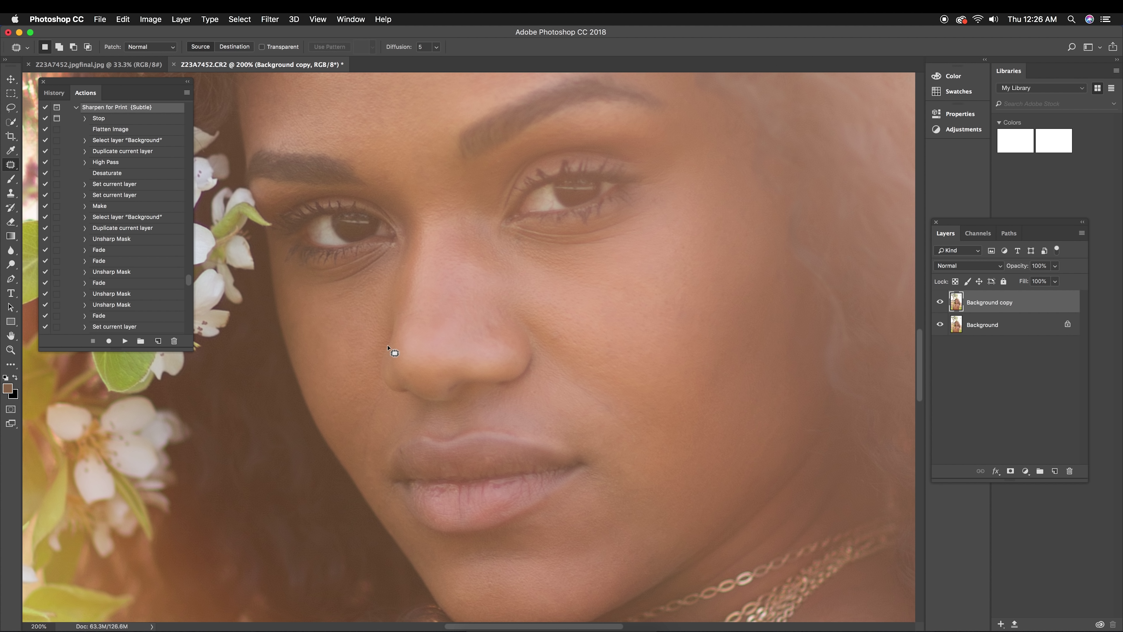
drag(315, 331, 319, 334)
key(super+d)
- Zoom out to view the whole retouched face
scroll(427, 344, up, 4)
scroll(429, 340, down, 3)
scroll(430, 338, down, 3)
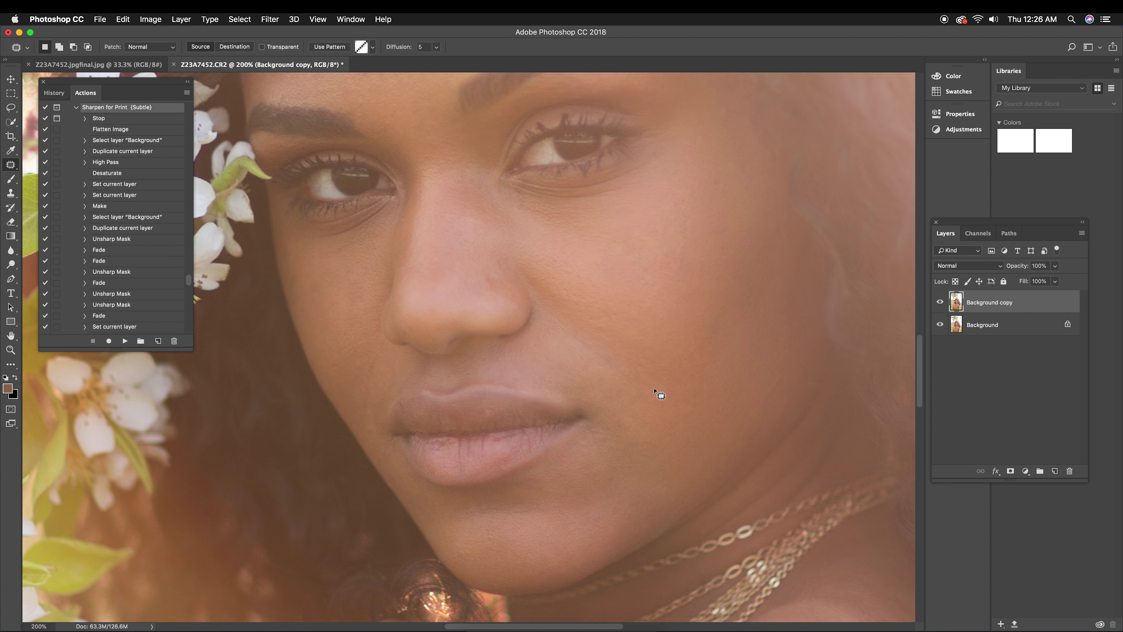
scroll(755, 371, down, 2)
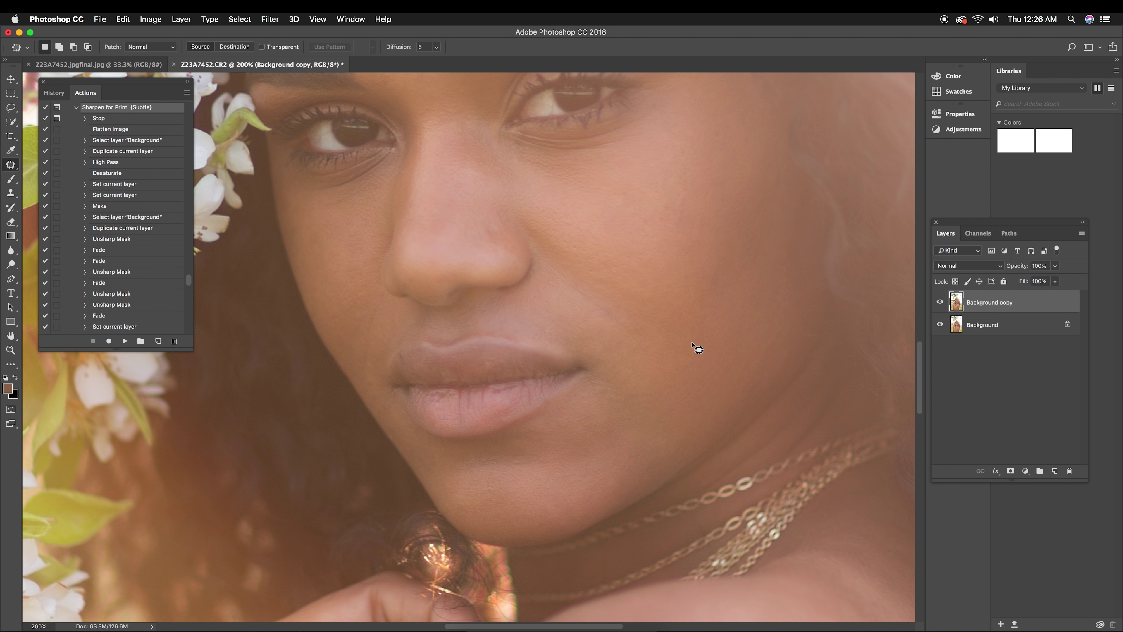
key(super+minus)
key(super+minus)
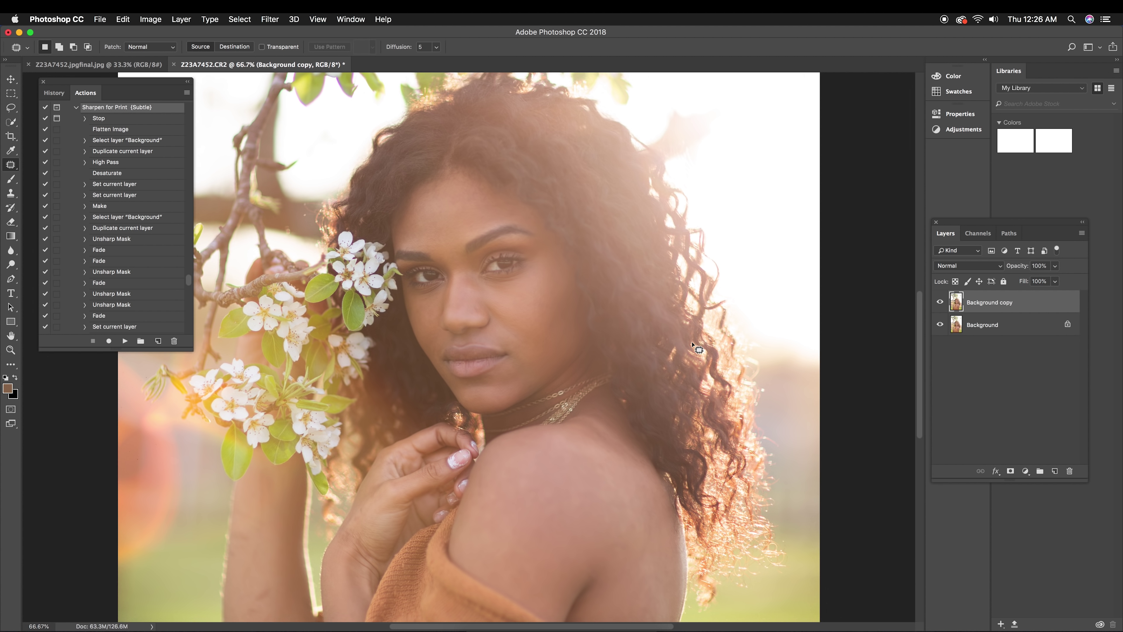
click(939, 303)
click(938, 303)
key(super+plus)
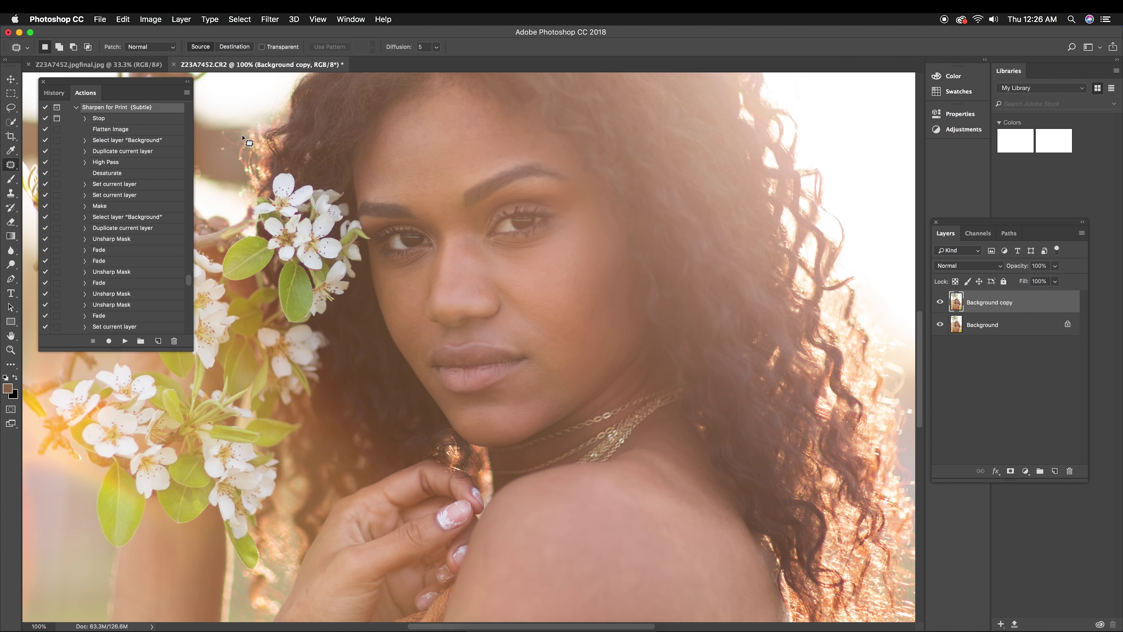
click(125, 66)
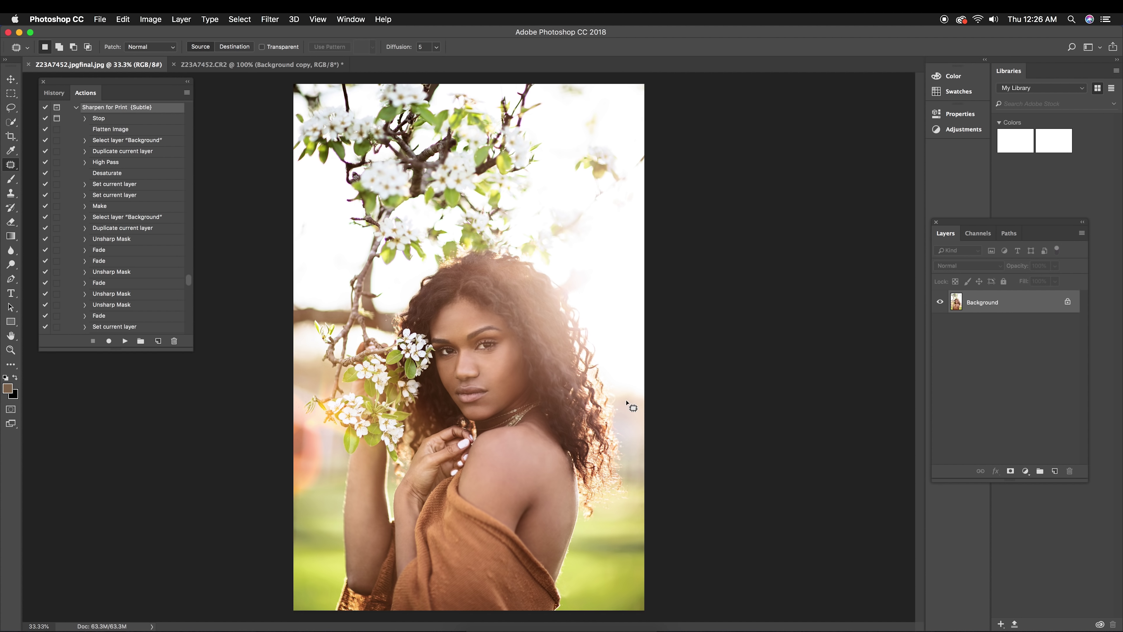
key(super+equal)
key(super+equal)
key(super+minus)
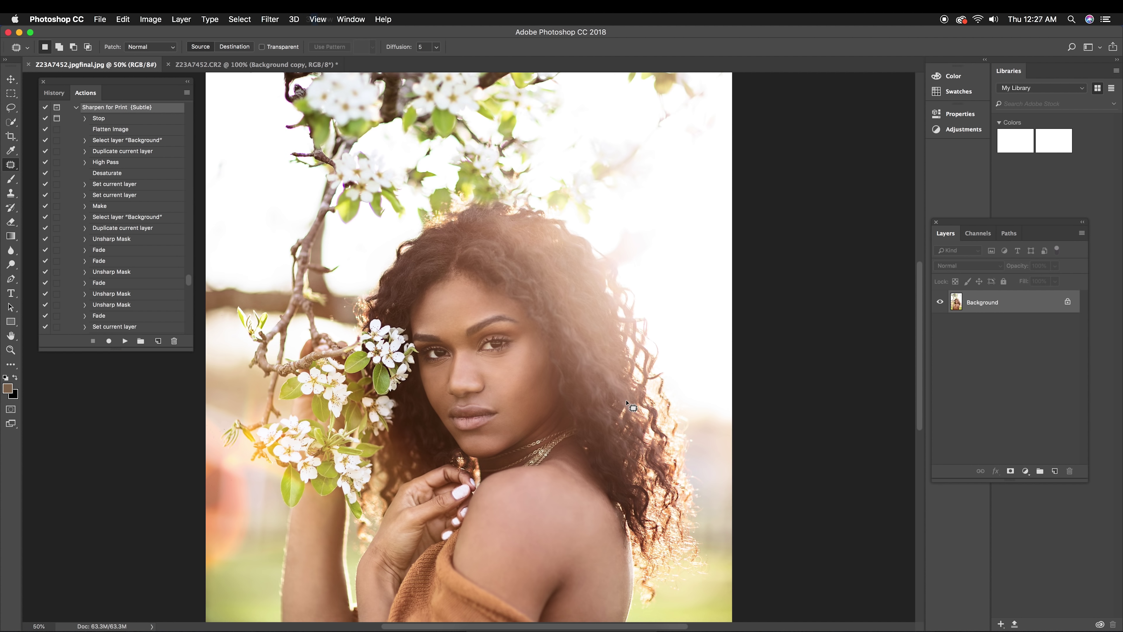
key(super+minus)
key(ctrl+Tab)
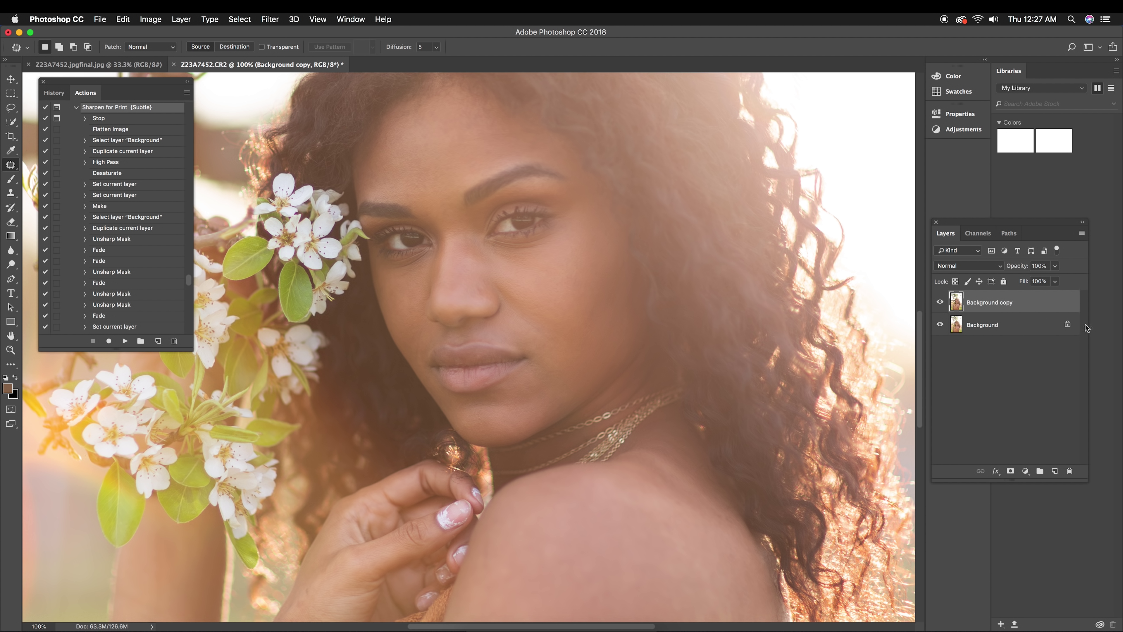
- Duplicate Background copy into Background copy 2 and patch the cheek blemish beside the nose
drag(1023, 305, 1055, 471)
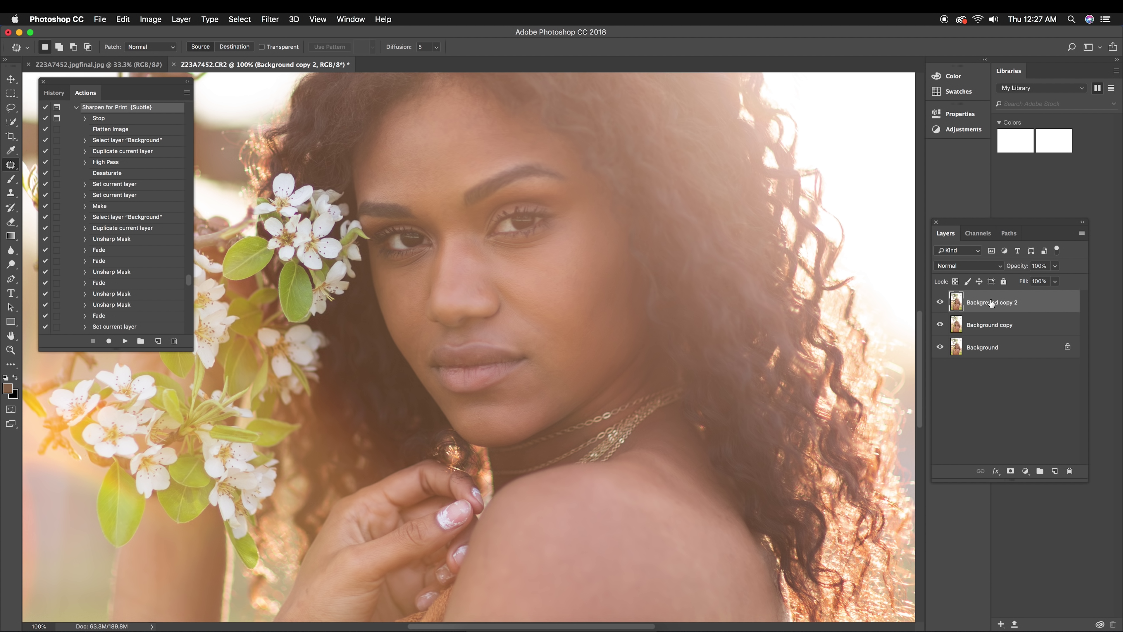
key(super+equal)
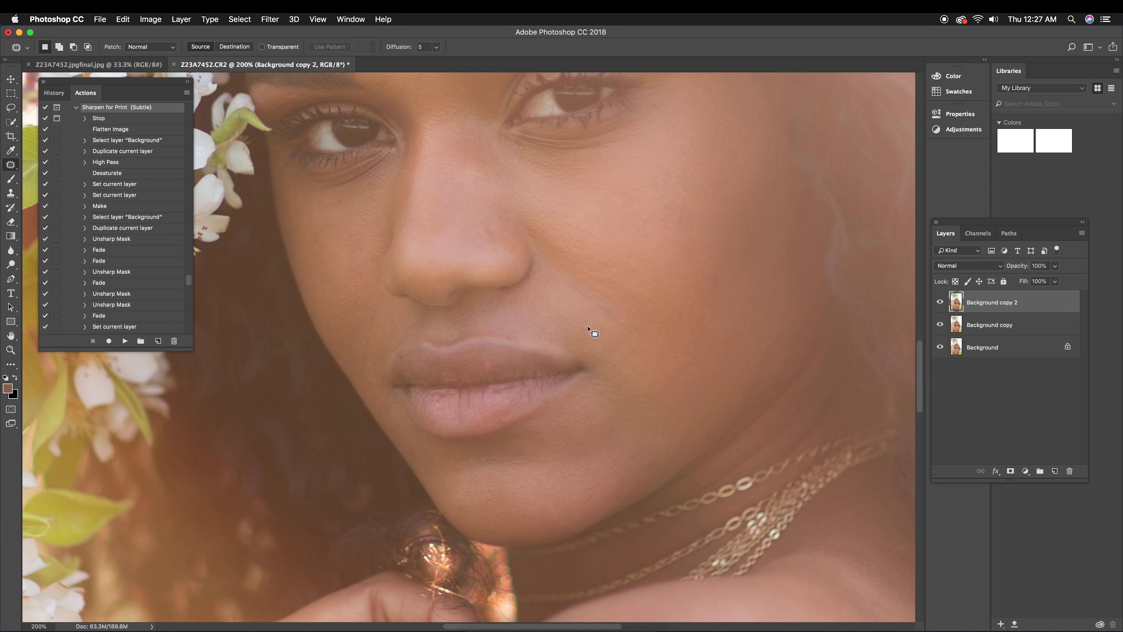
mouse_move(533, 264)
mouse_down()
mouse_move(665, 392)
mouse_move(664, 340)
mouse_move(626, 294)
mouse_move(524, 219)
mouse_move(535, 261)
mouse_up()
drag(664, 332, 687, 308)
key(super+d)
- Compare Background copy 2 on and off, then lower its opacity to 47%
click(940, 303)
click(941, 302)
key(super+minus)
key(super+equal)
click(1056, 267)
- Compare Background copy 2 on and off, return to 200%, and outline a cheek blemish
click(939, 302)
click(940, 302)
key(super+0)
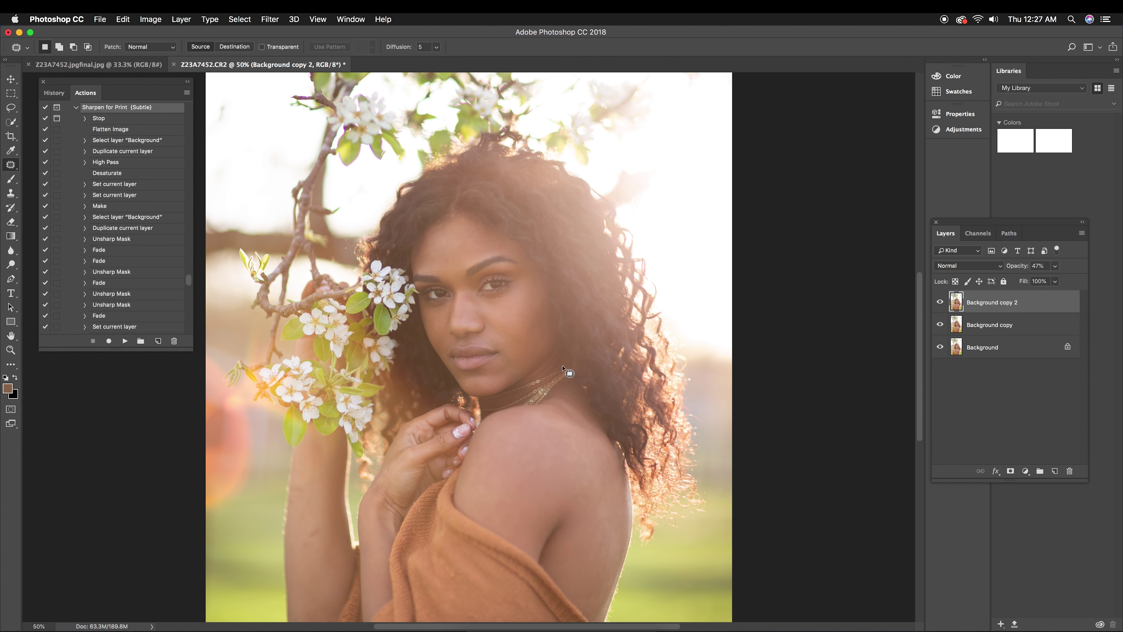
key(super+1)
key(super+equal)
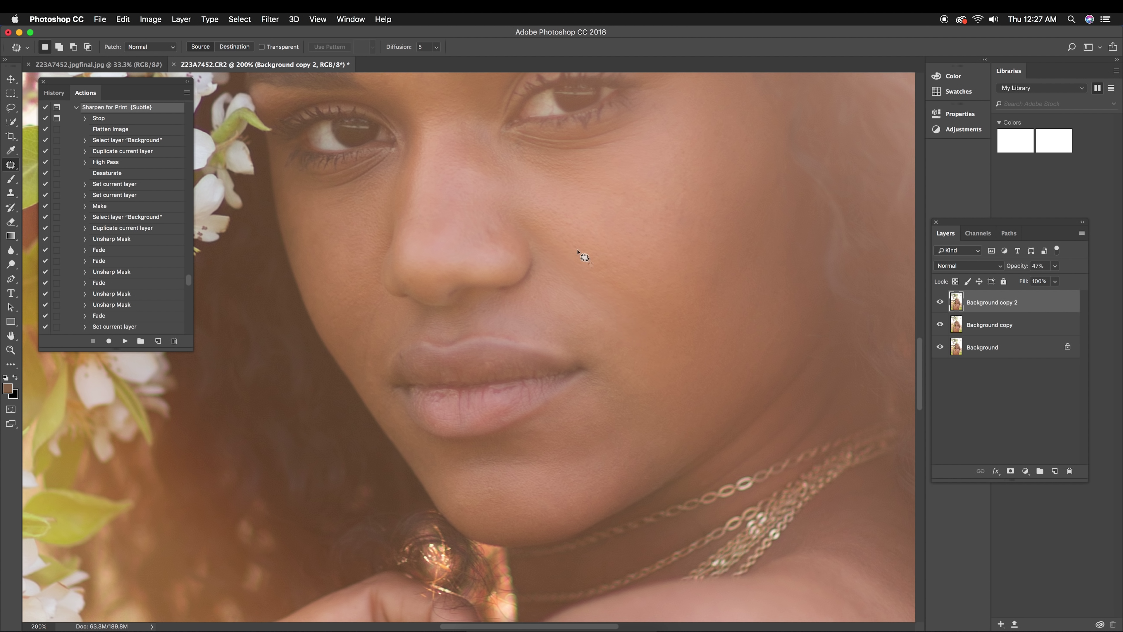
mouse_move(643, 350)
mouse_down()
mouse_move(576, 281)
mouse_move(570, 291)
mouse_move(622, 356)
mouse_up()
mouse_move(673, 320)
mouse_down()
mouse_move(588, 232)
mouse_move(643, 317)
mouse_move(683, 265)
mouse_up()
click(639, 223)
- Patch cheek spots beside the nose and lips with nearby clean skin
mouse_move(612, 306)
mouse_down()
mouse_move(638, 340)
mouse_move(623, 326)
mouse_up()
key(super+d)
mouse_move(375, 342)
mouse_down()
mouse_move(391, 296)
mouse_move(371, 302)
mouse_move(356, 343)
mouse_move(356, 366)
mouse_move(375, 373)
mouse_move(350, 335)
mouse_move(371, 341)
mouse_move(362, 374)
mouse_up()
key(super+d)
drag(394, 332, 391, 329)
drag(394, 324, 368, 322)
key(super+d)
scroll(680, 266, up, 3)
scroll(681, 267, up, 2)
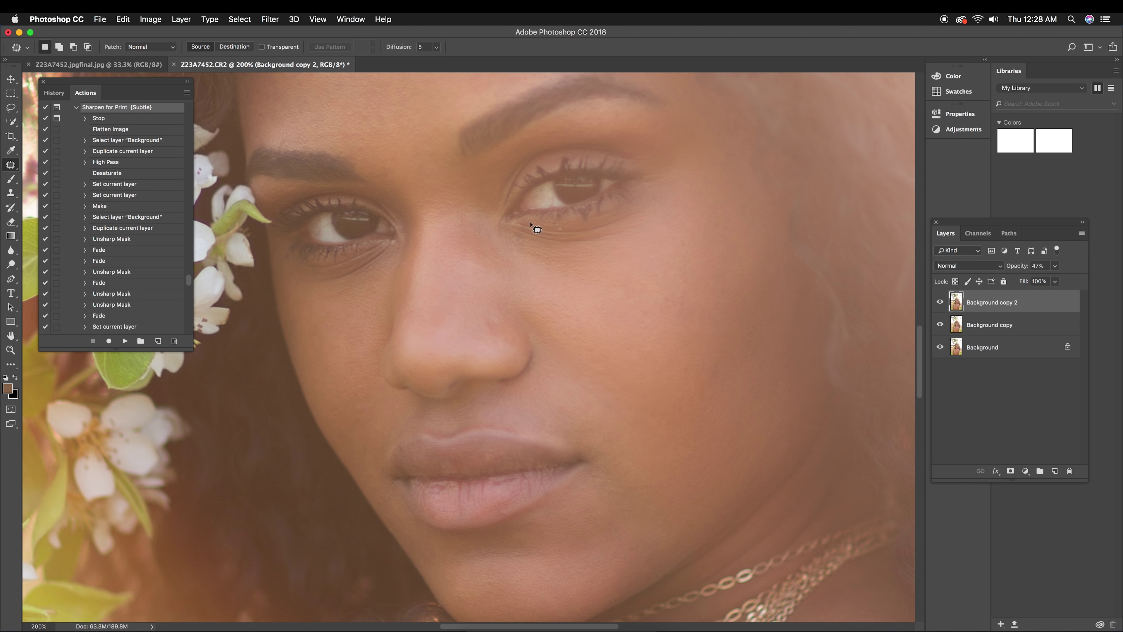
- Check jpgfinal.jpg at 100%, then patch the spot under the eye with skin below
click(123, 67)
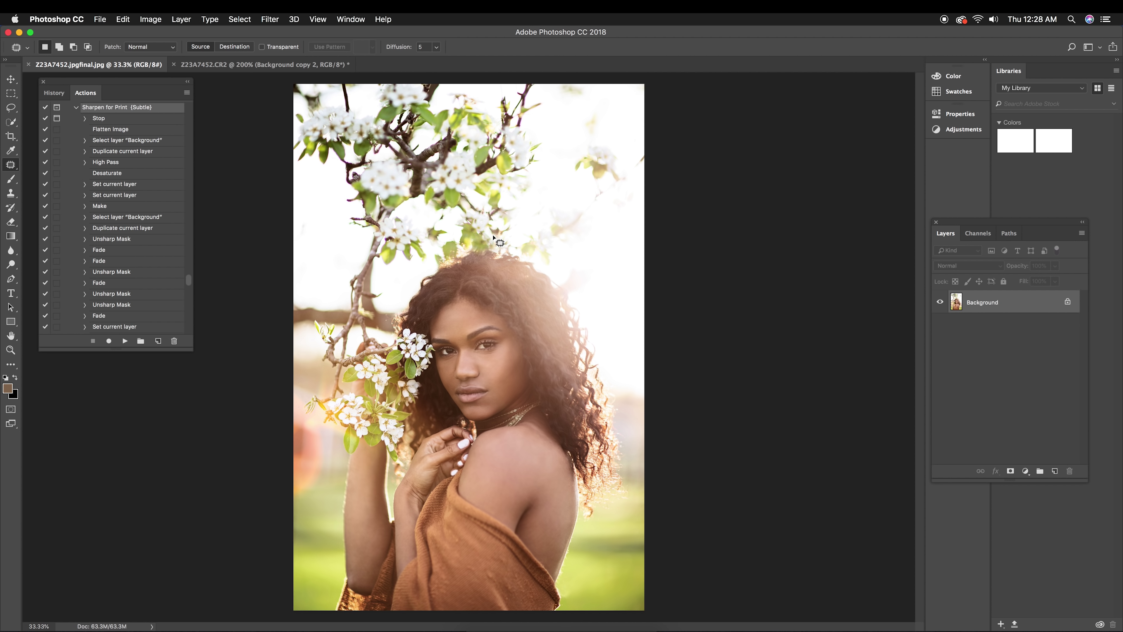
key(super+1)
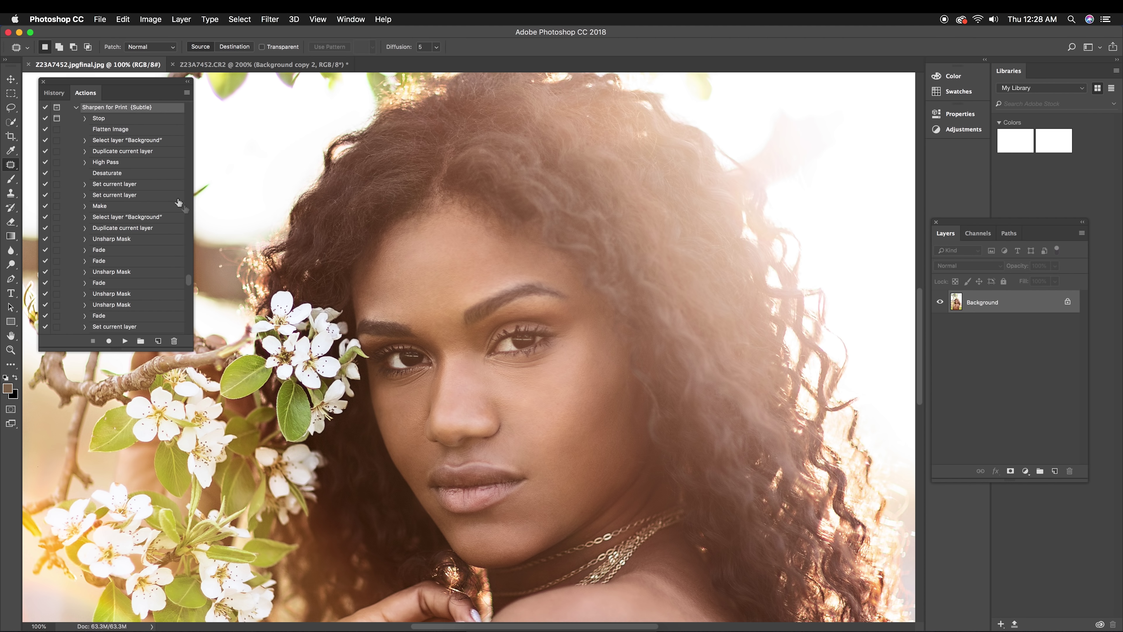
click(257, 65)
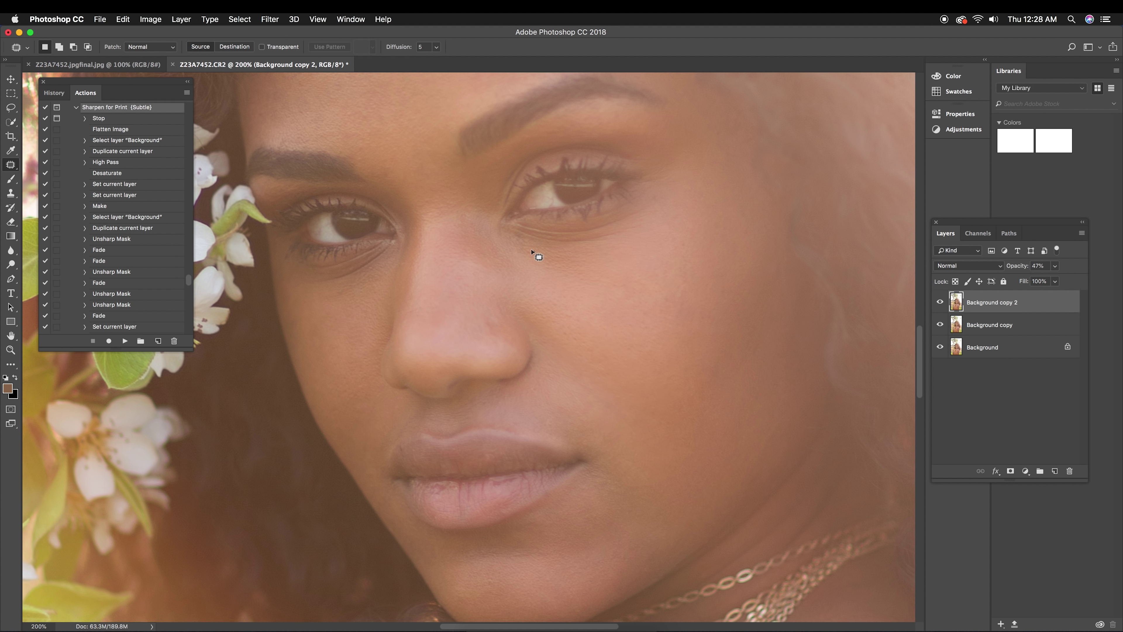
mouse_move(513, 250)
mouse_down()
mouse_move(564, 285)
mouse_move(645, 299)
mouse_move(656, 287)
mouse_move(513, 245)
mouse_up()
drag(570, 269, 573, 298)
click(515, 269)
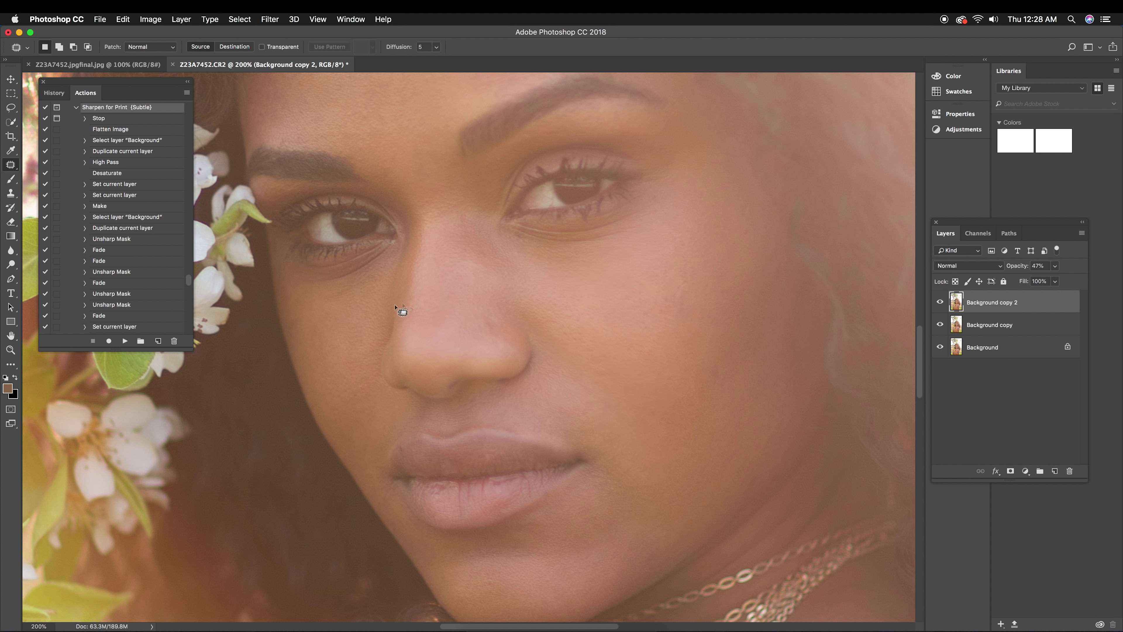
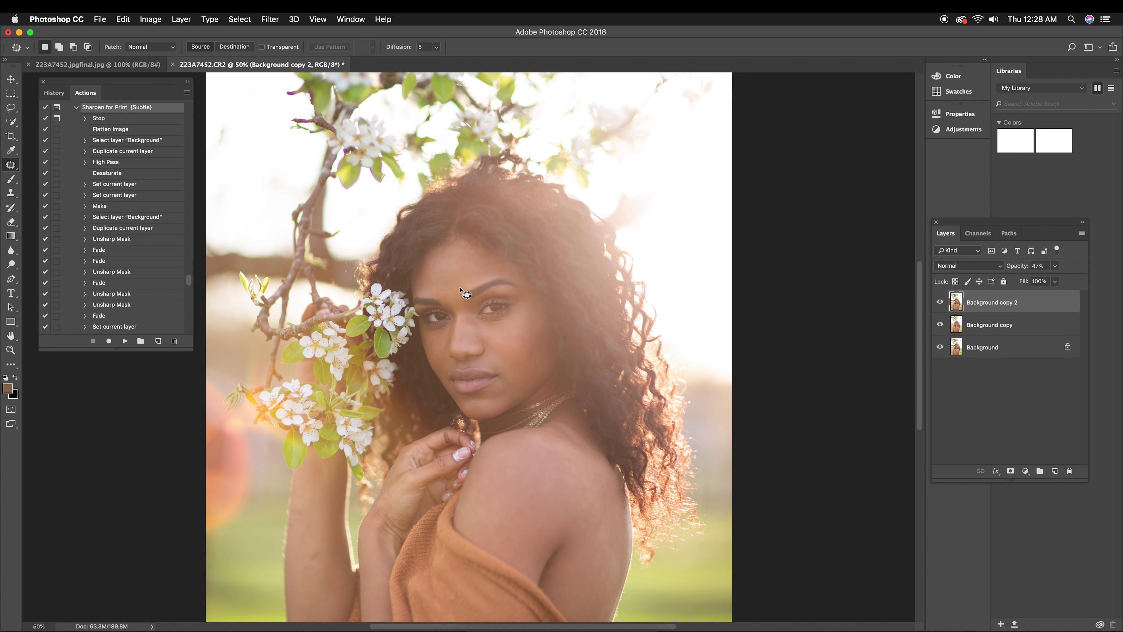
- Scroll through the portrait to review the retouch blended at 47% opacity, and open the Layers panel menu
scroll(509, 347, down, 3)
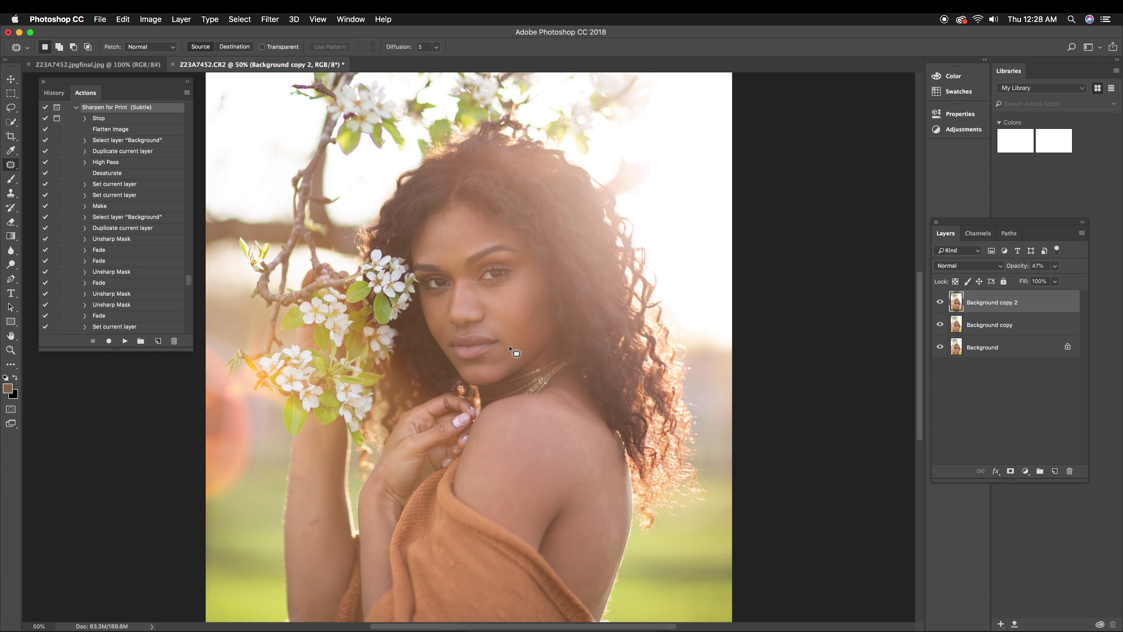
scroll(510, 347, down, 1)
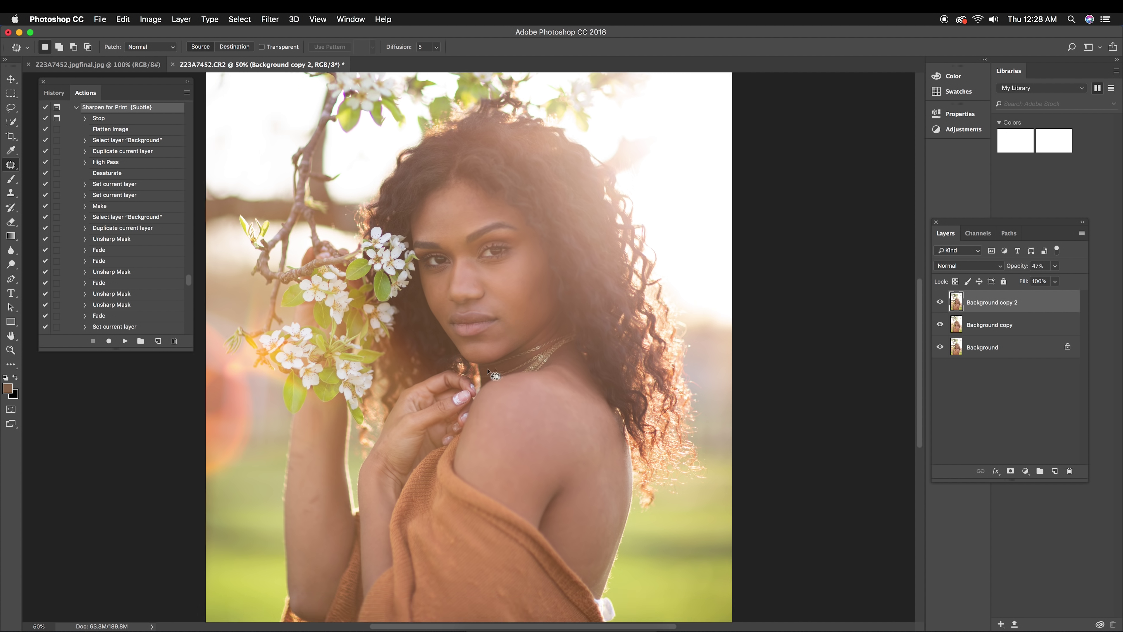
scroll(352, 479, down, 4)
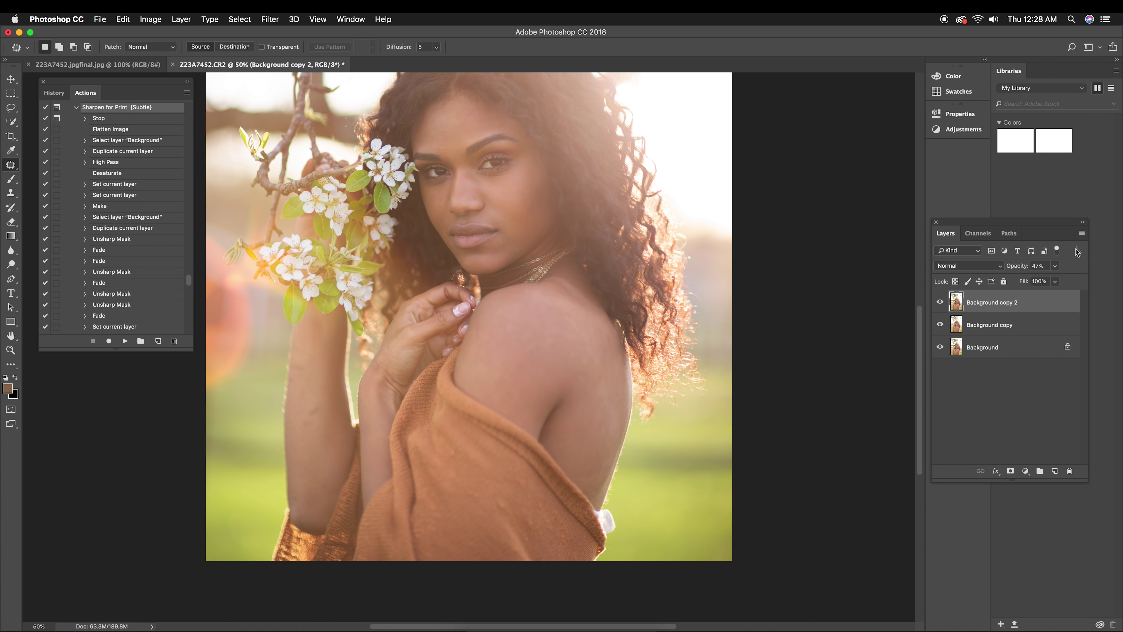
click(1082, 234)
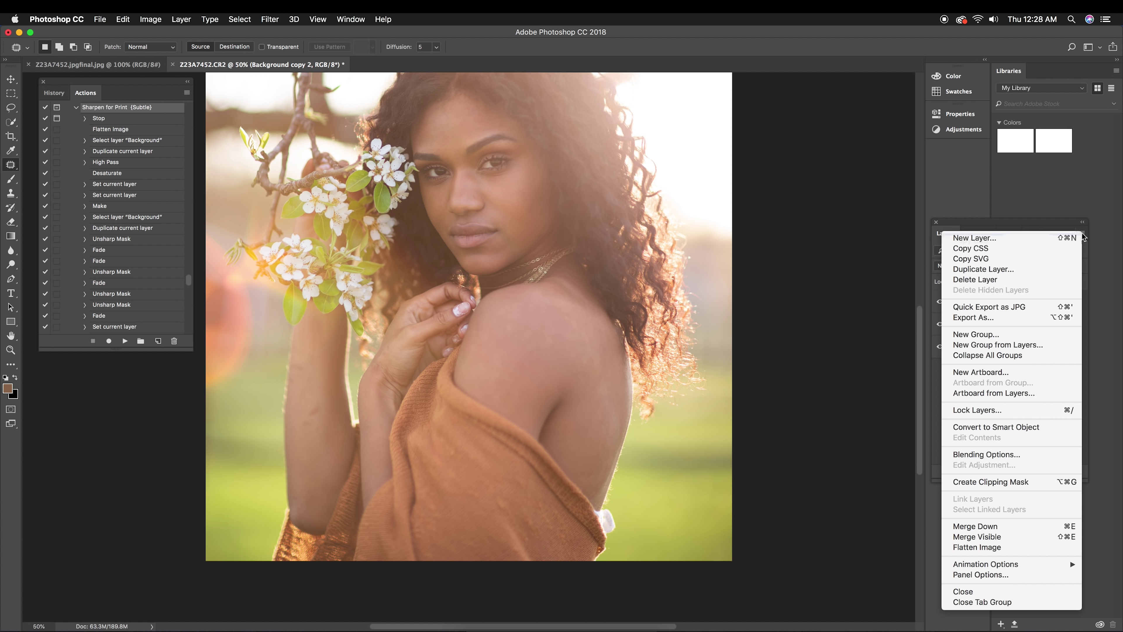
- Dismiss the Layers panel menu without flattening the image
click(982, 550)
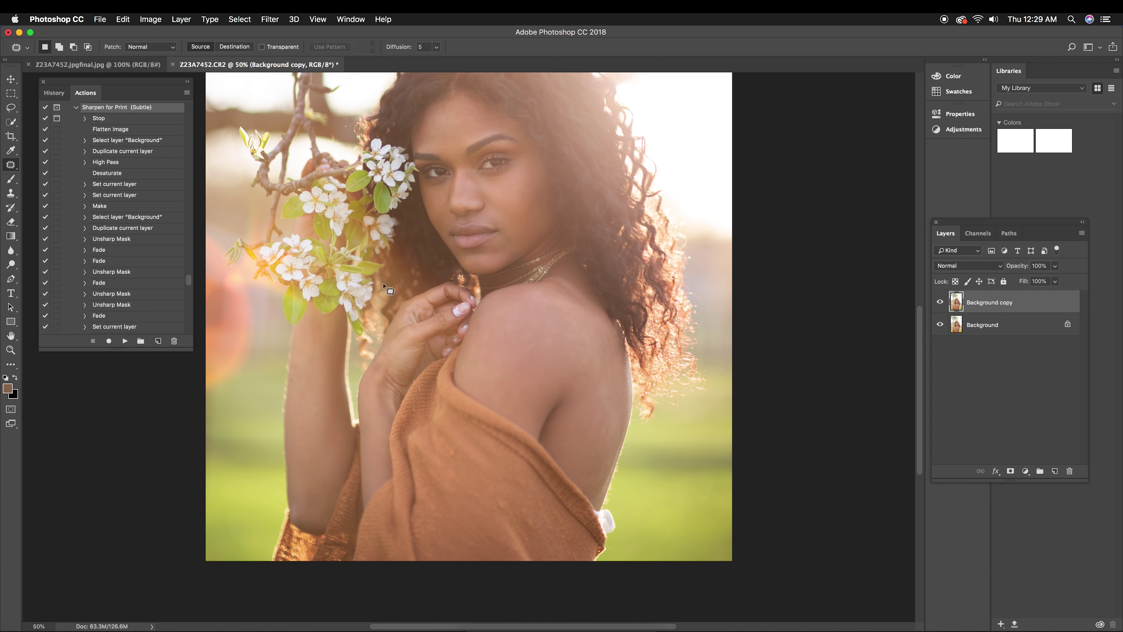
- Check the jpgfinal reference photo at a couple of zoom levels, then return to the working photo
key(ctrl+Tab)
key(super+minus)
key(super+minus)
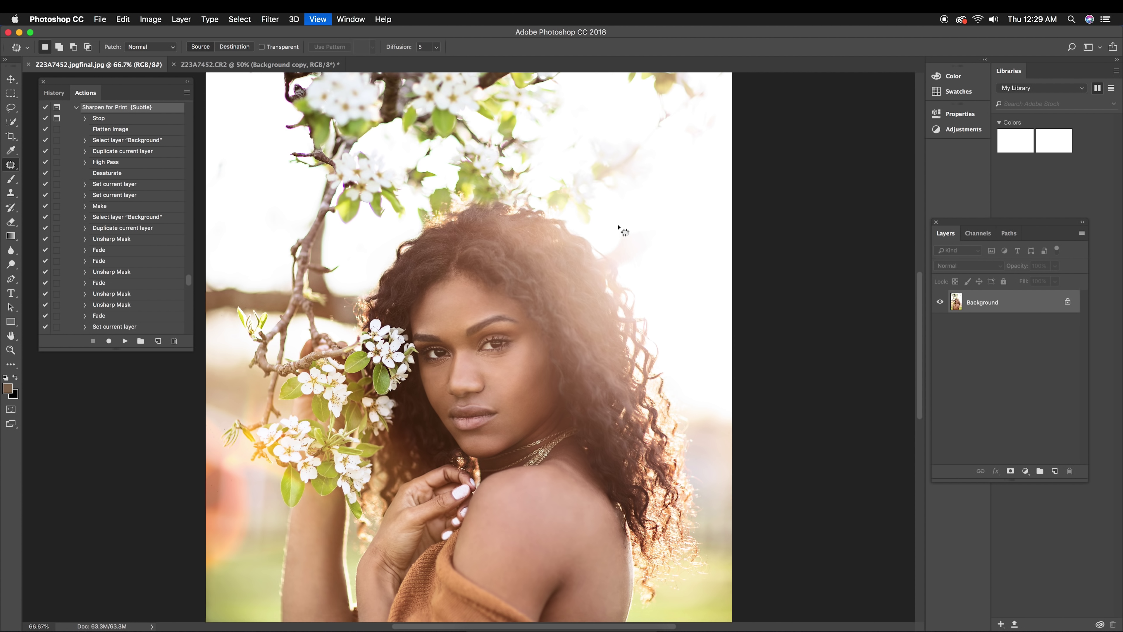
key(super+plus)
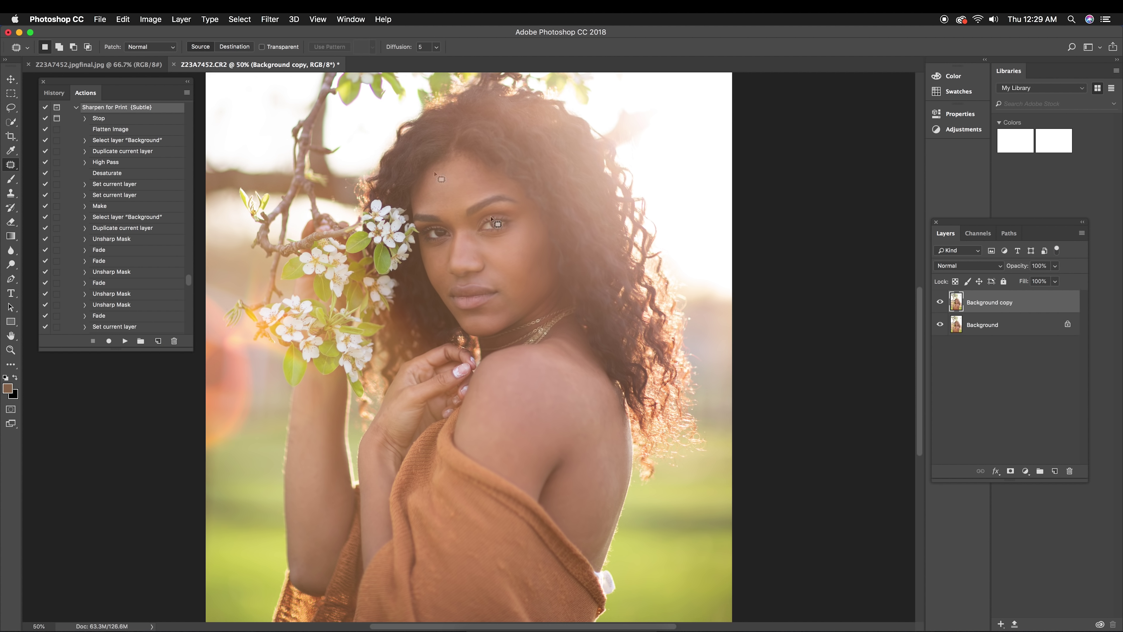
key(ctrl+Tab)
- Patch the first rough spots on the shoulder with smoother nearby skin
scroll(619, 448, down, 2)
mouse_move(494, 378)
mouse_down()
mouse_move(495, 412)
mouse_move(491, 382)
mouse_move(526, 371)
mouse_move(508, 383)
mouse_move(538, 442)
mouse_move(494, 433)
mouse_move(505, 418)
mouse_up()
key(super+d)
mouse_move(503, 421)
mouse_down()
mouse_move(508, 397)
mouse_move(503, 419)
mouse_up()
mouse_move(507, 414)
mouse_down()
mouse_move(494, 428)
mouse_move(480, 387)
mouse_move(493, 381)
mouse_up()
key(super+d)
mouse_move(492, 385)
mouse_down()
mouse_move(547, 413)
mouse_move(589, 399)
mouse_up()
key(super+d)
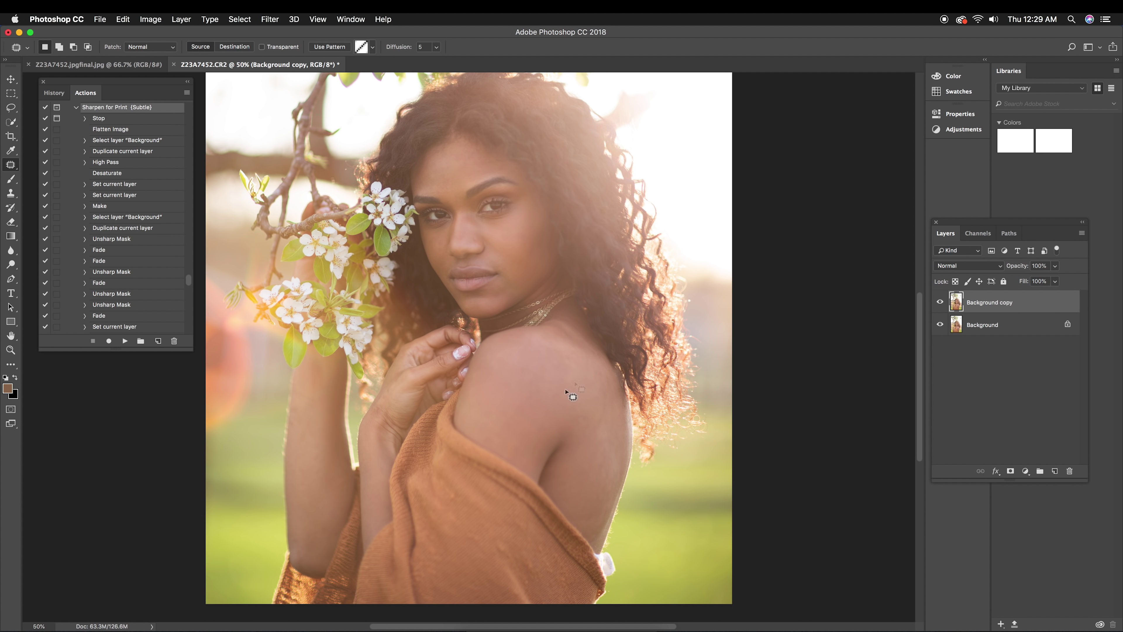
- Patch the remaining blemishes and small spots further along the shoulder with clean skin
drag(592, 369, 602, 381)
mouse_move(598, 376)
mouse_down()
mouse_move(551, 384)
mouse_move(575, 376)
mouse_up()
key(super+d)
key(super+d)
mouse_move(572, 372)
mouse_down()
mouse_move(590, 444)
mouse_move(589, 411)
mouse_up()
mouse_move(592, 425)
mouse_down()
mouse_move(579, 413)
mouse_move(612, 398)
mouse_up()
key(super+d)
key(super+d)
mouse_move(608, 392)
mouse_down()
mouse_move(609, 460)
mouse_move(595, 420)
mouse_move(607, 494)
mouse_move(600, 406)
mouse_move(619, 468)
mouse_up()
key(super+d)
key(super+d)
mouse_move(493, 362)
mouse_down()
mouse_move(503, 382)
mouse_move(619, 462)
mouse_up()
key(super+d)
- Toggle the retouched layer to compare, patch an arm blemish, and duplicate Background copy as Background copy 2
click(940, 302)
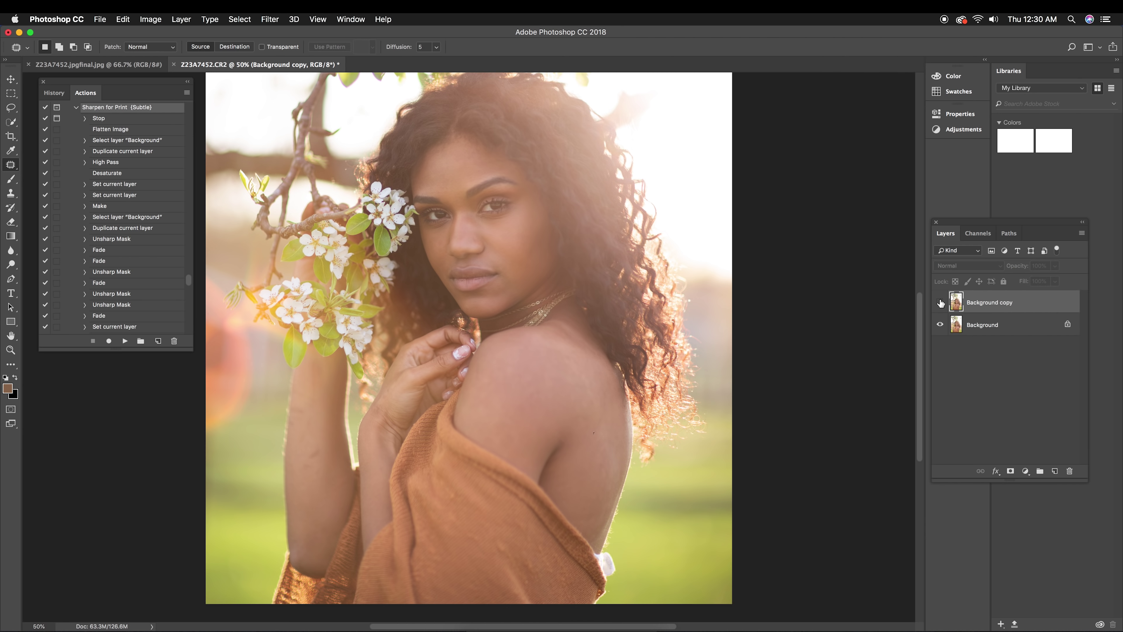
click(940, 302)
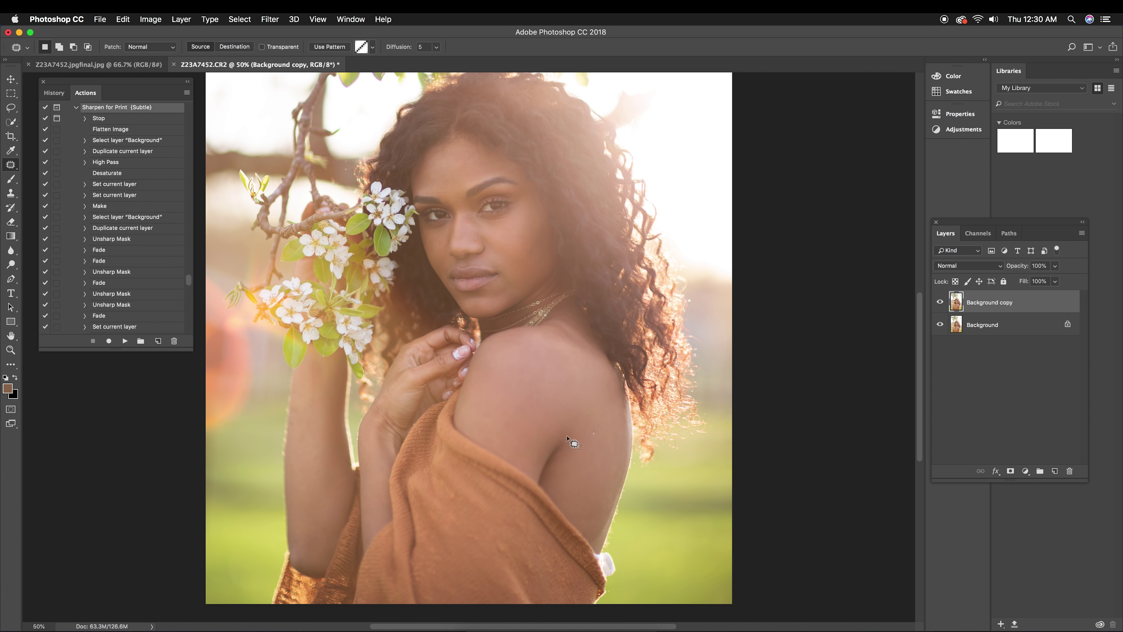
drag(302, 402, 302, 418)
key(super+d)
scroll(592, 577, down, 1)
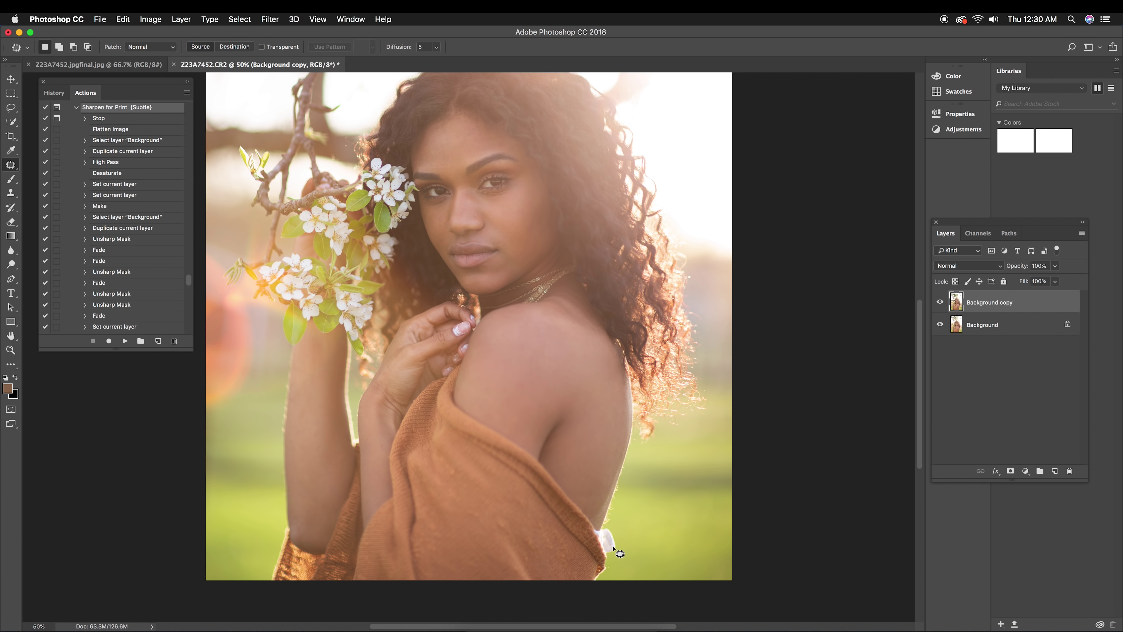
drag(1034, 310, 1055, 470)
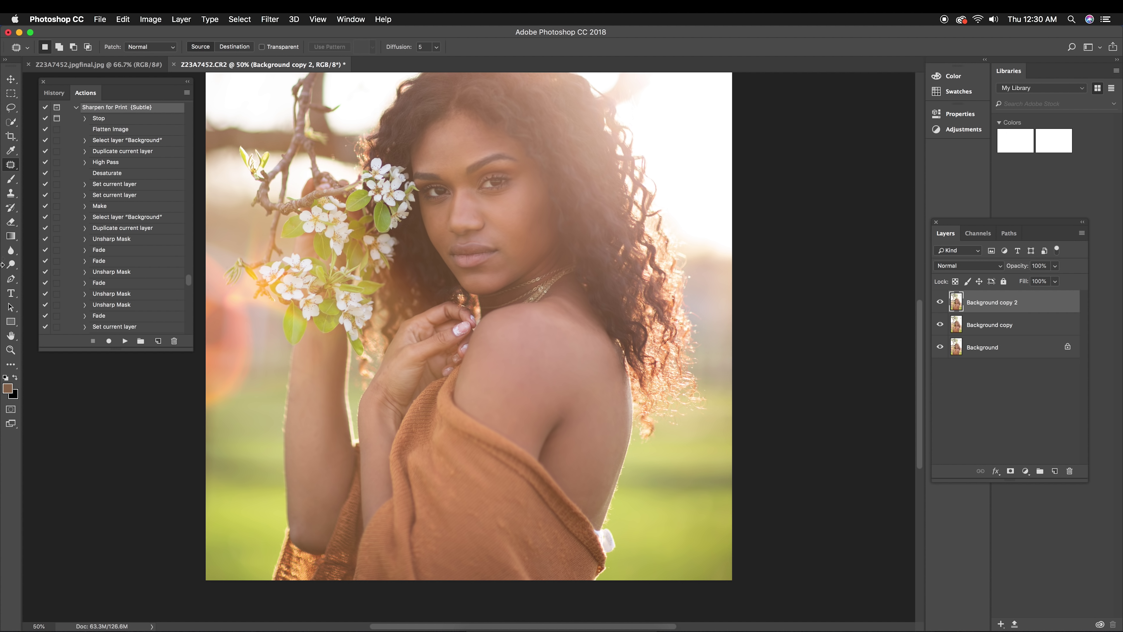
- Clone-stamp over the white blob beside the sweater edge under the arm, sampling nearby pixels
click(11, 199)
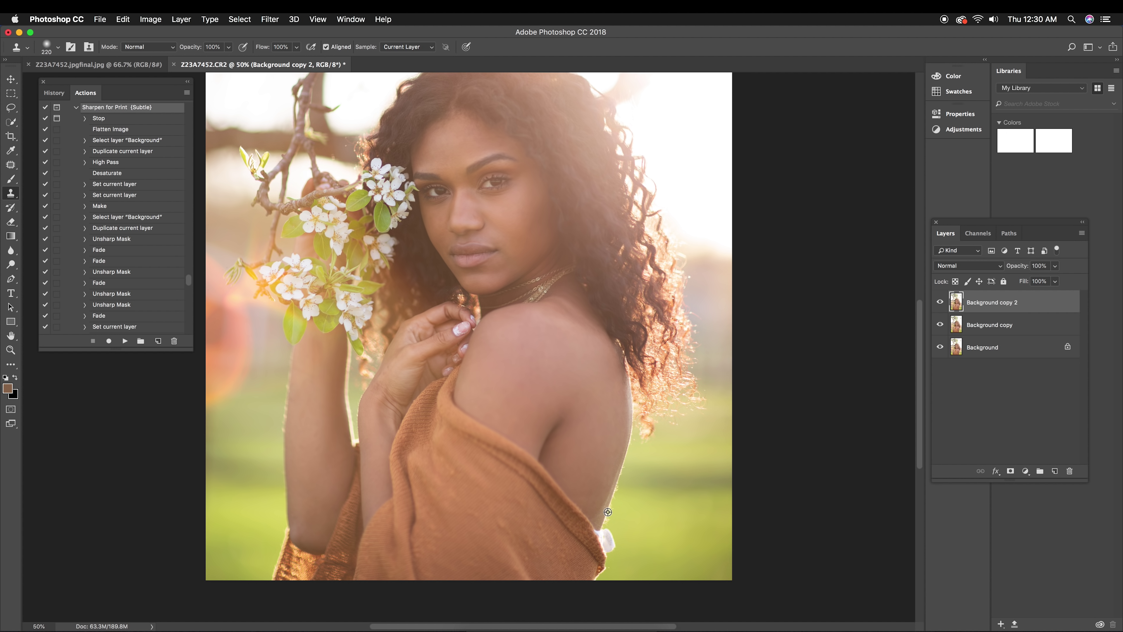
drag(608, 512, 602, 527)
click(602, 528)
drag(608, 538, 608, 546)
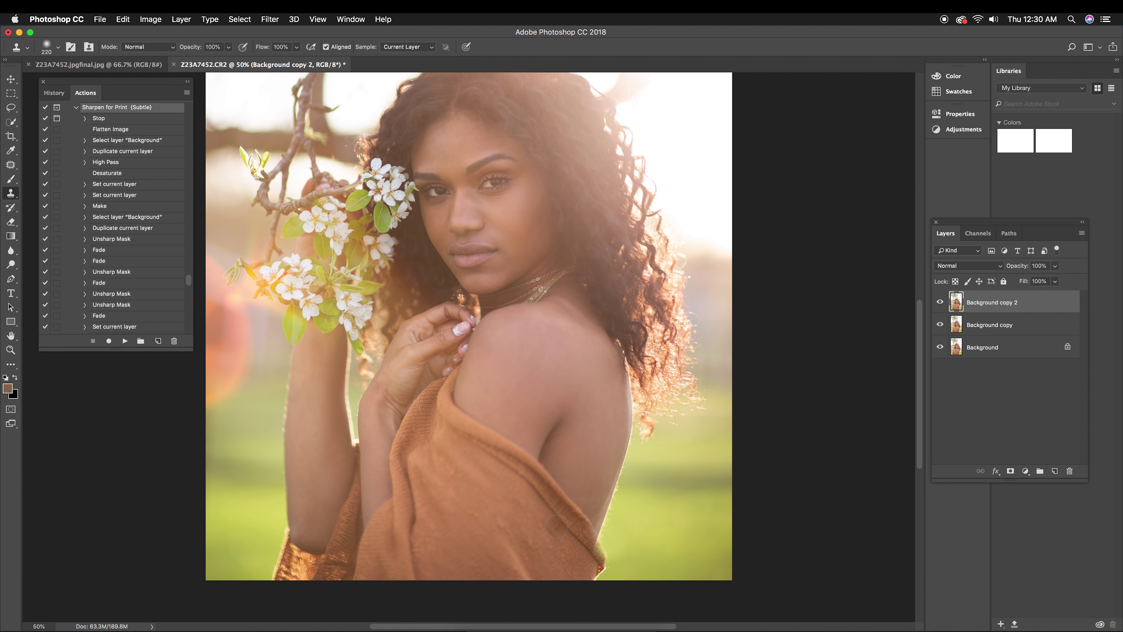
click(11, 223)
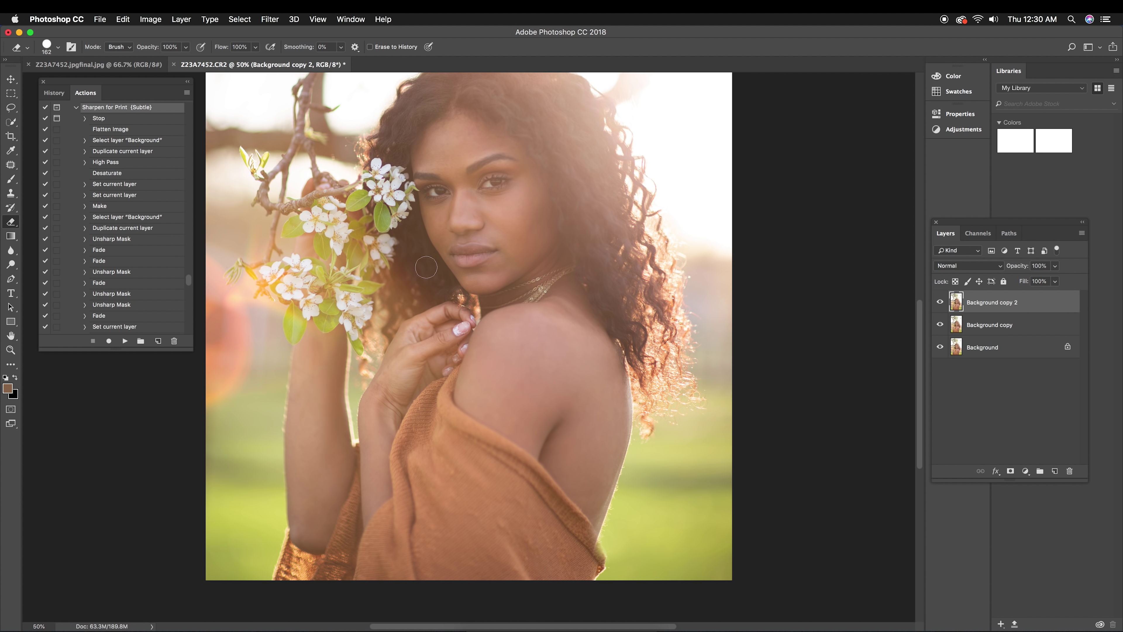
- Erase the green halo along the sweater edge, then view both photos fully zoomed out
mouse_move(594, 560)
mouse_down()
mouse_move(589, 549)
mouse_move(595, 559)
mouse_move(566, 567)
mouse_move(585, 537)
mouse_move(593, 553)
mouse_up()
key(super+minus)
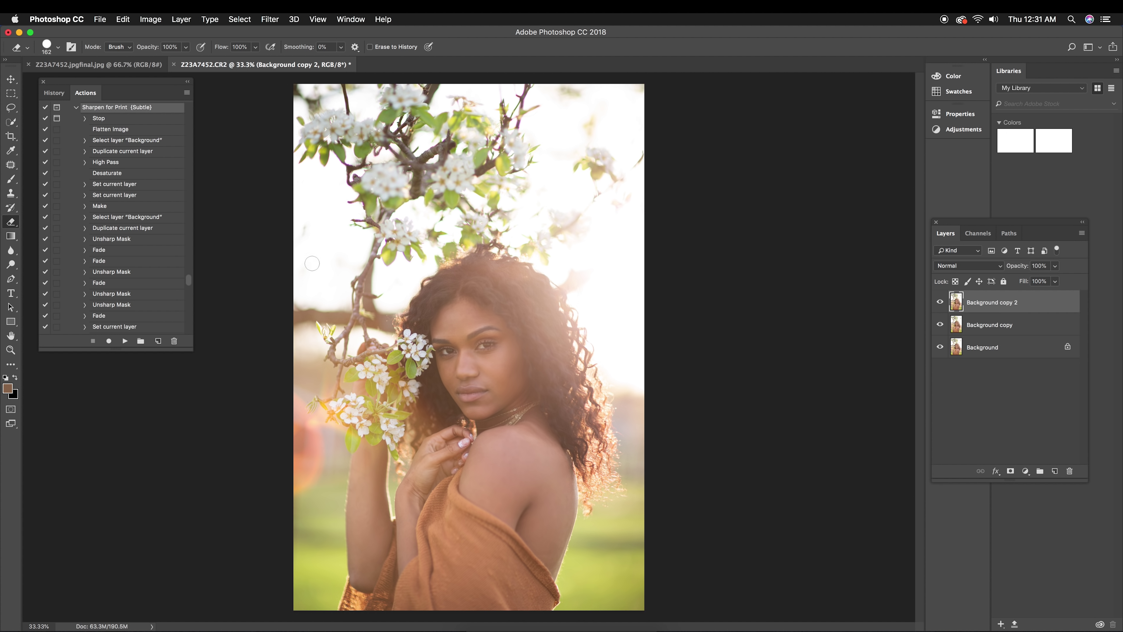
key(ctrl+Tab)
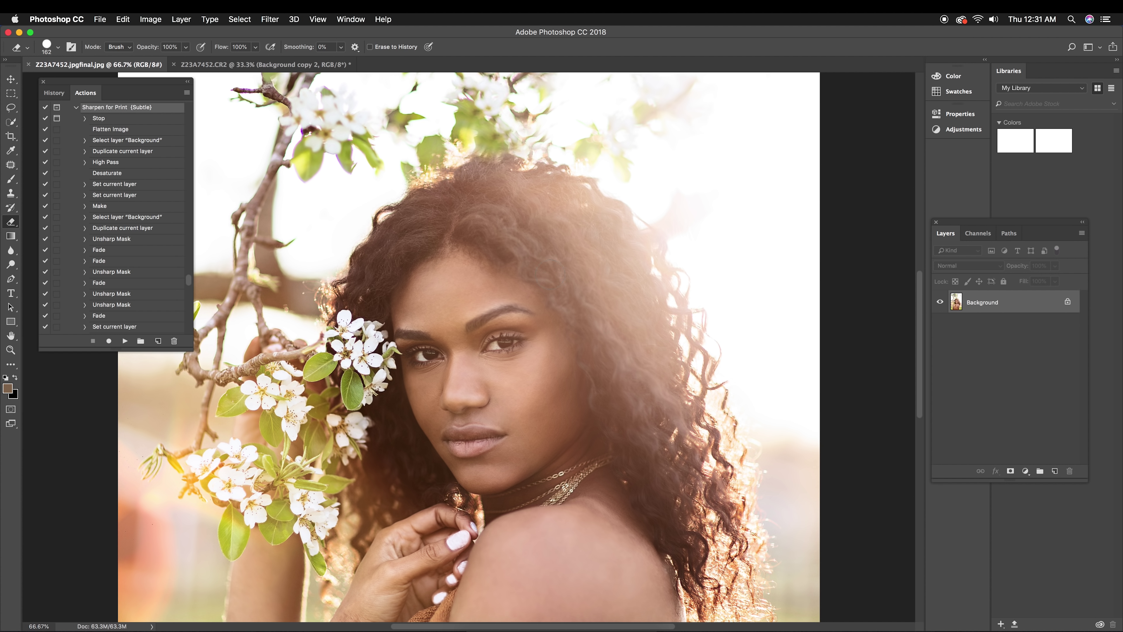
key(super+minus)
key(super+minus)
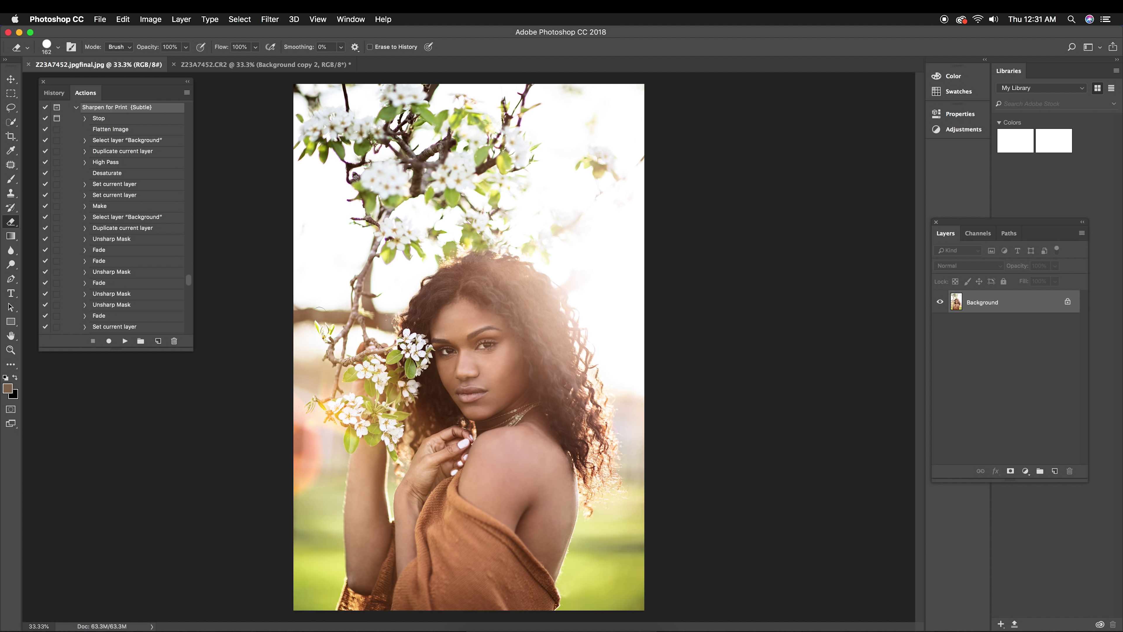
- Flip between the working CR2 and jpgfinal tabs to compare, then zoom to 100% on face and shoulder
click(229, 68)
click(142, 67)
click(177, 67)
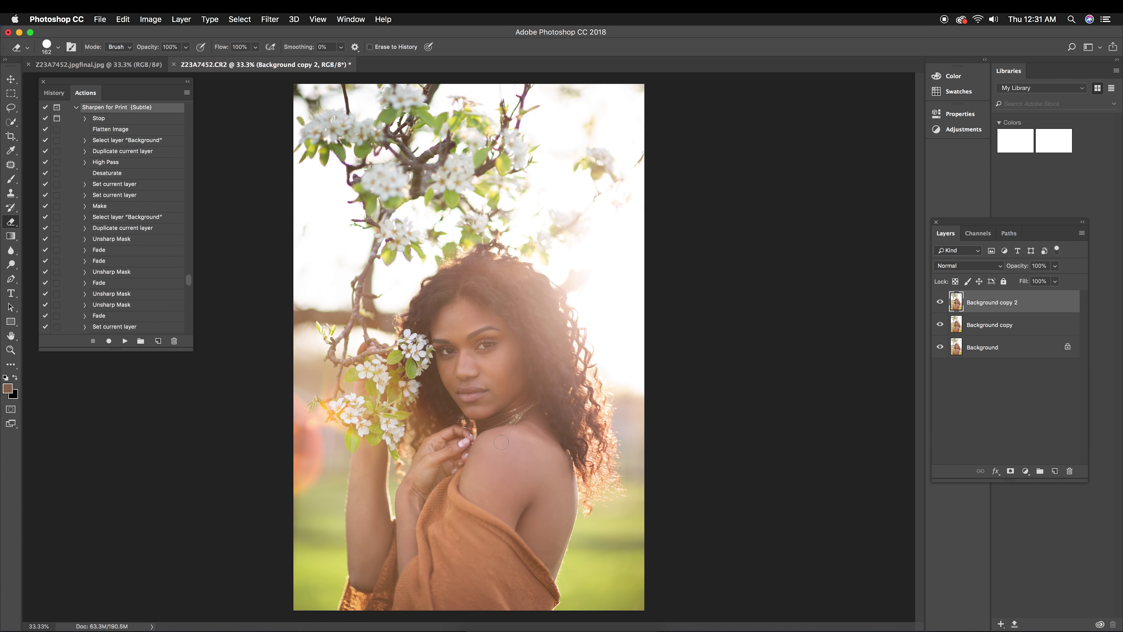
key(super+plus)
scroll(501, 447, down, 1)
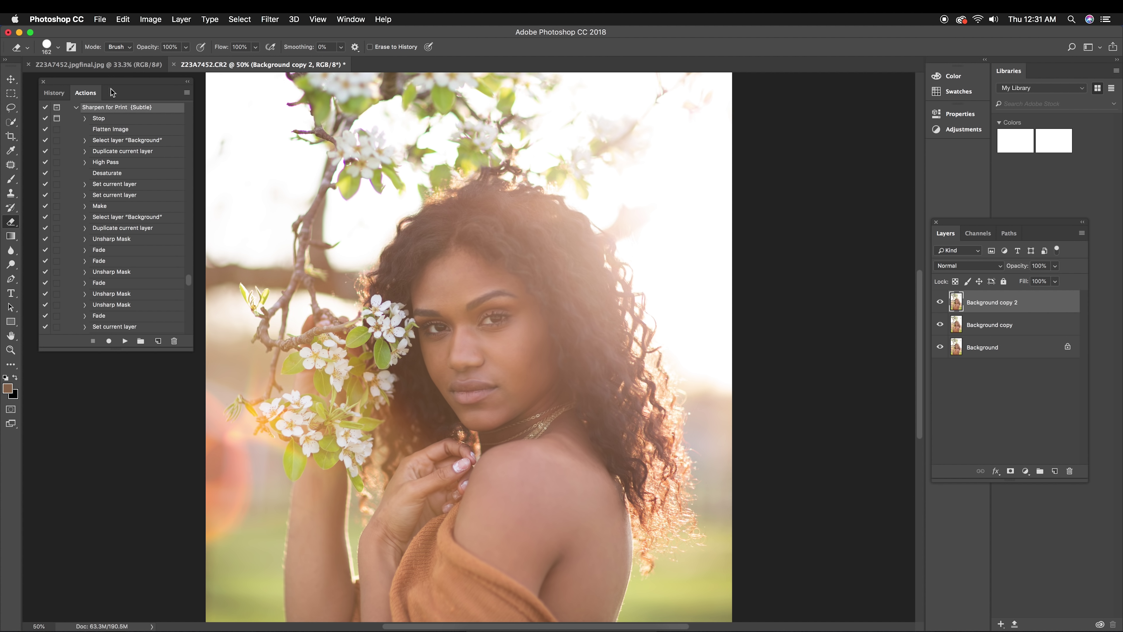
click(98, 64)
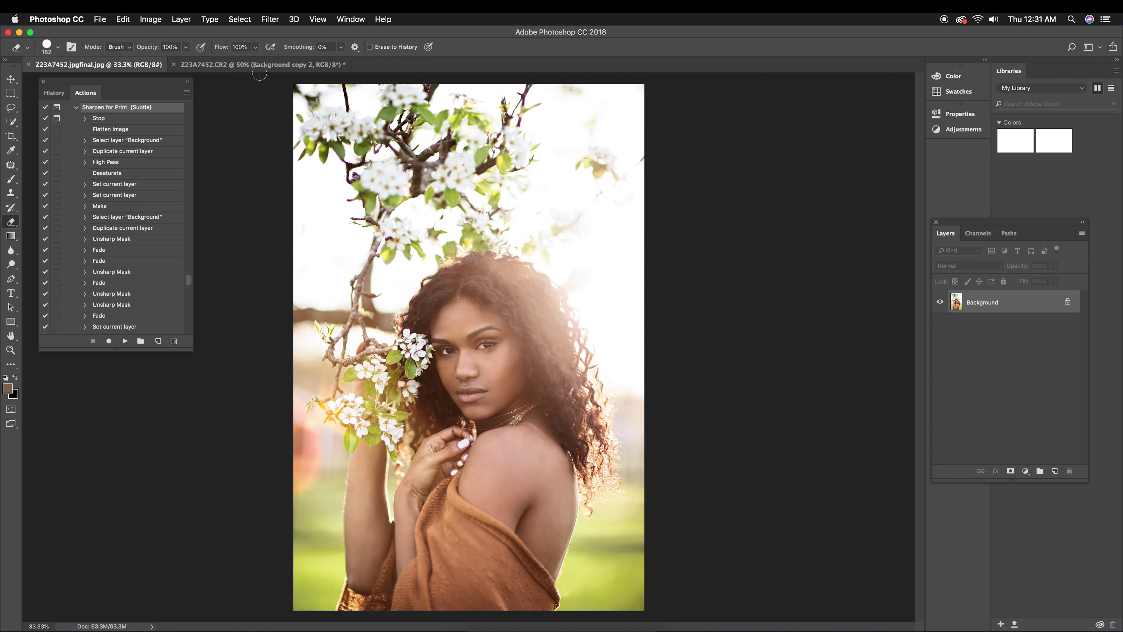
click(261, 64)
key(super+equal)
key(super+equal)
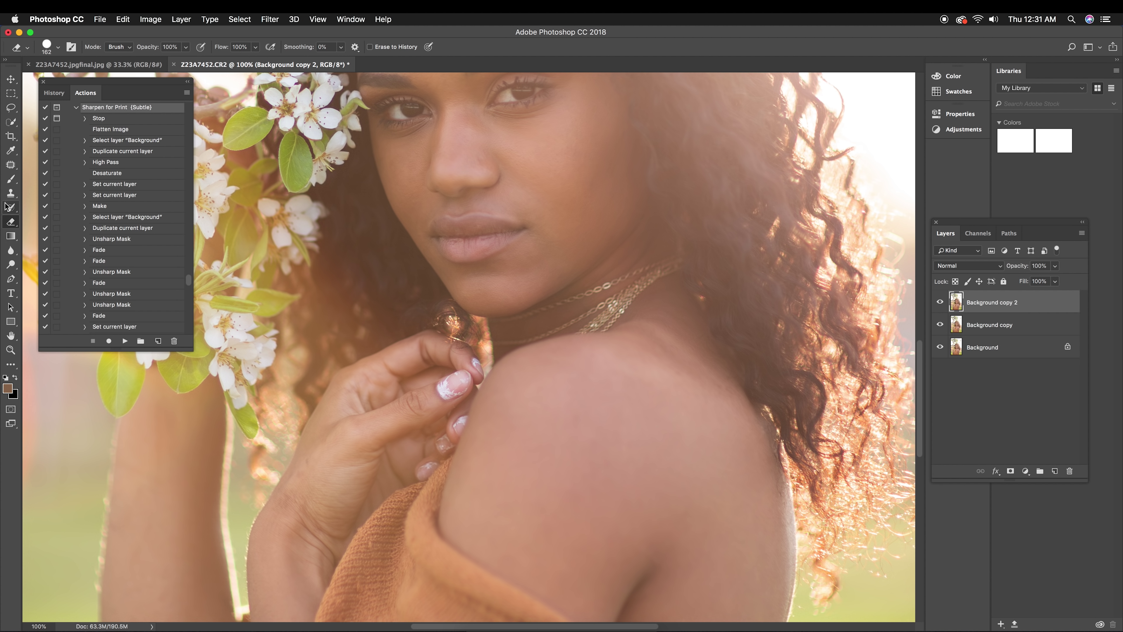
- Pick the Clone Stamp with a 54 px brush and zoom to 200% on the hand
click(11, 193)
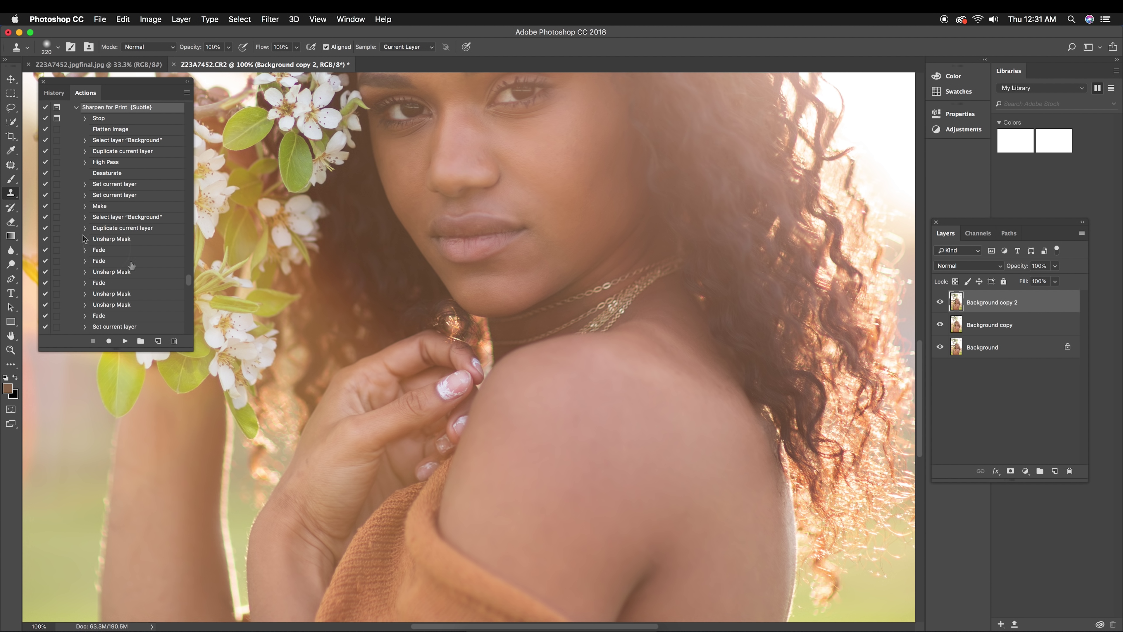
click(57, 47)
drag(109, 83, 80, 83)
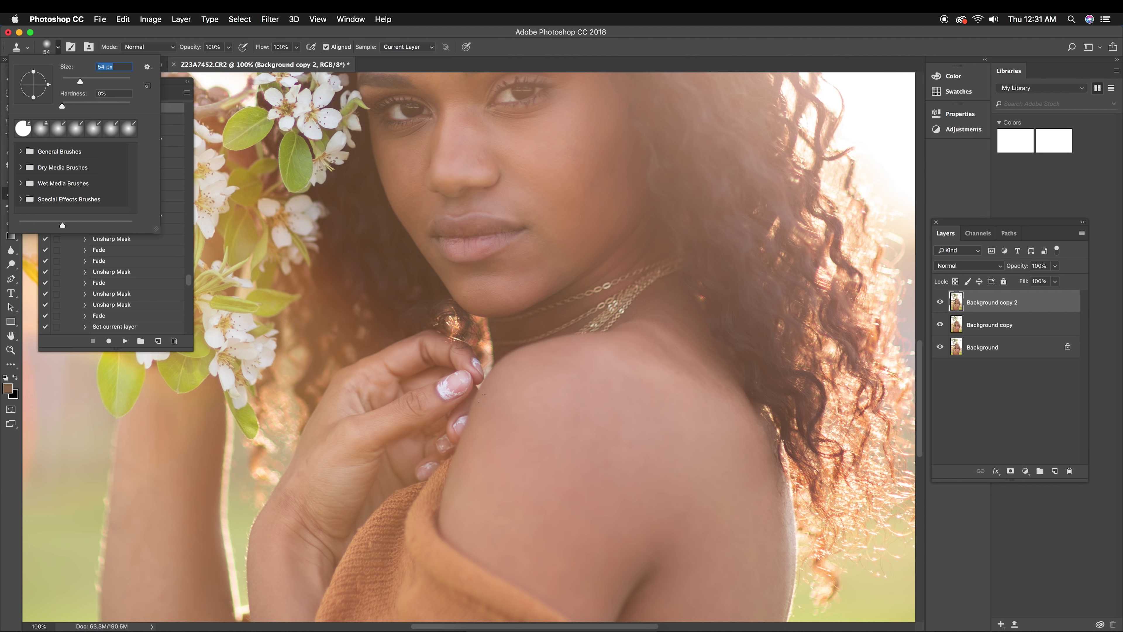
key(Return)
key(super+equal)
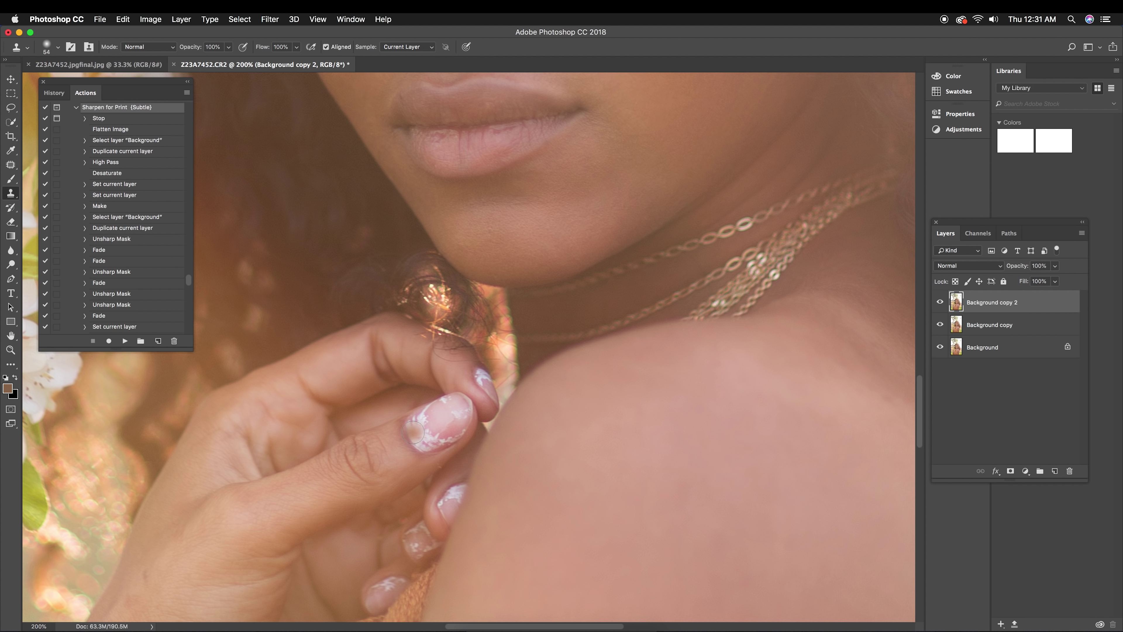
- Clone over the brown spot, pink streaks and flakes on the fingernails and thumbnail
click(416, 432)
click(416, 424)
click(414, 425)
mouse_move(431, 418)
mouse_down()
mouse_move(435, 431)
mouse_move(459, 417)
mouse_move(443, 409)
mouse_up()
alt+click(432, 432)
alt+click(426, 431)
alt+click(432, 435)
alt+click(432, 422)
- Reduce the clone brush to 36 px and zoom out to 50%
scroll(574, 436, down, 3)
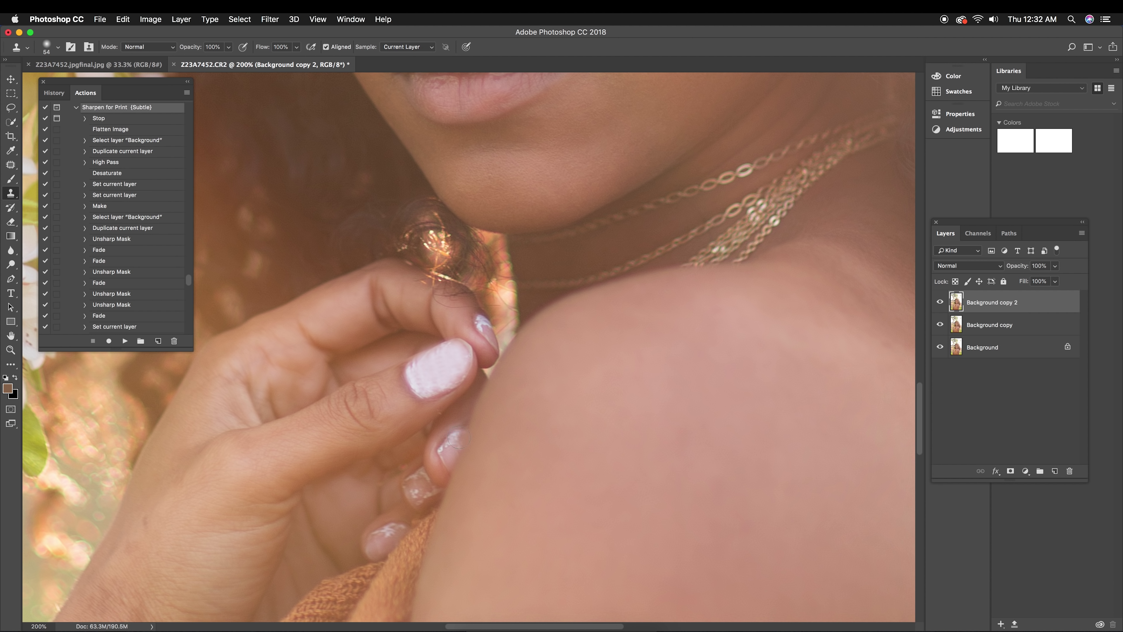
click(57, 47)
drag(77, 81, 74, 82)
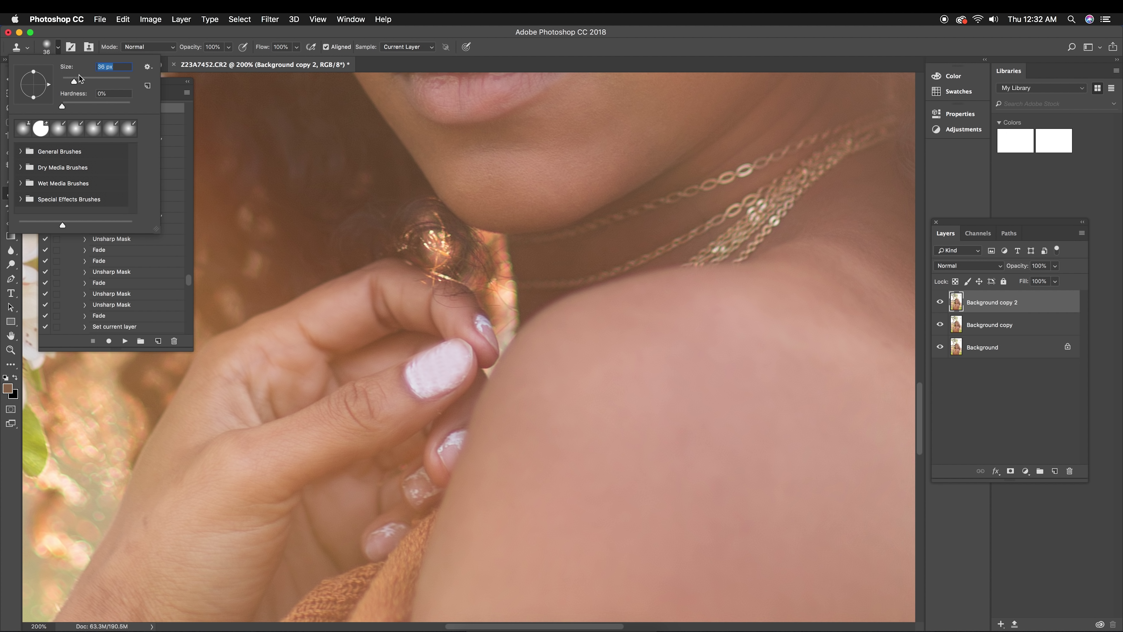
key(Return)
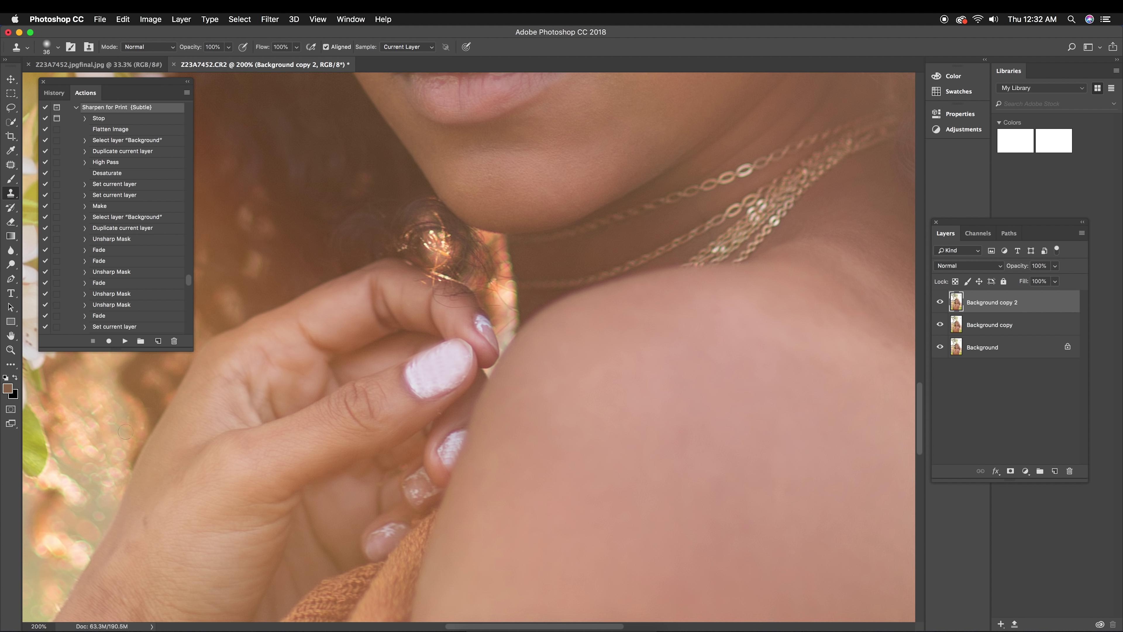
key(super+minus)
key(super+minus)
key(super+minus)
scroll(468, 347, up, 8)
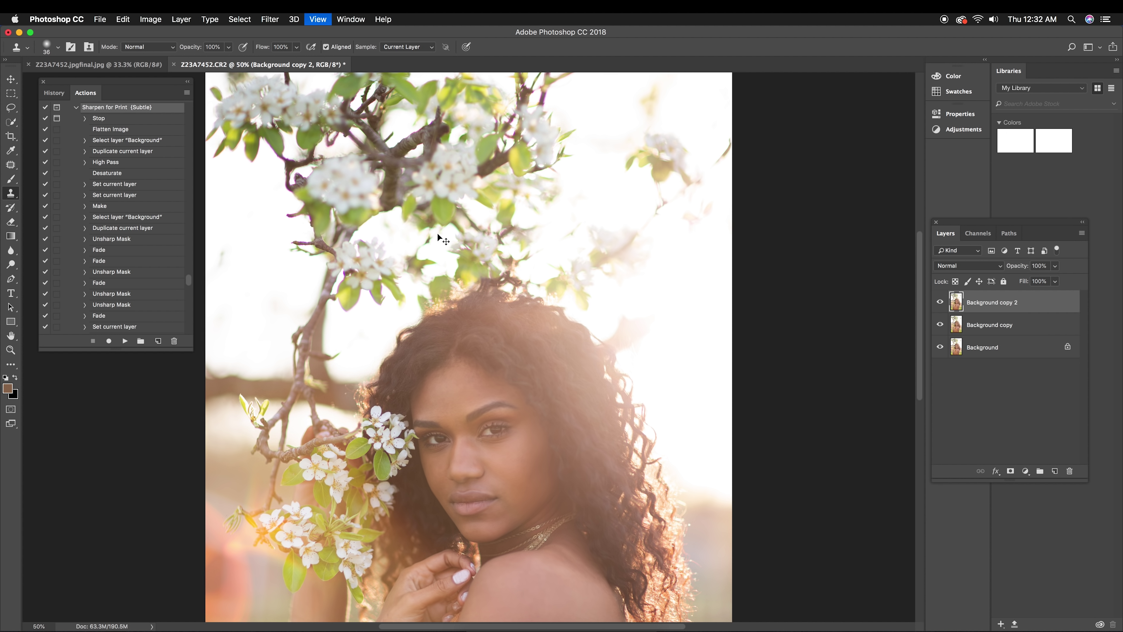
- Zoom to 100% on the forehead and hair and enlarge the brush to 146 px
key(super+plus)
key(super+plus)
click(58, 47)
drag(74, 81, 104, 82)
key(Return)
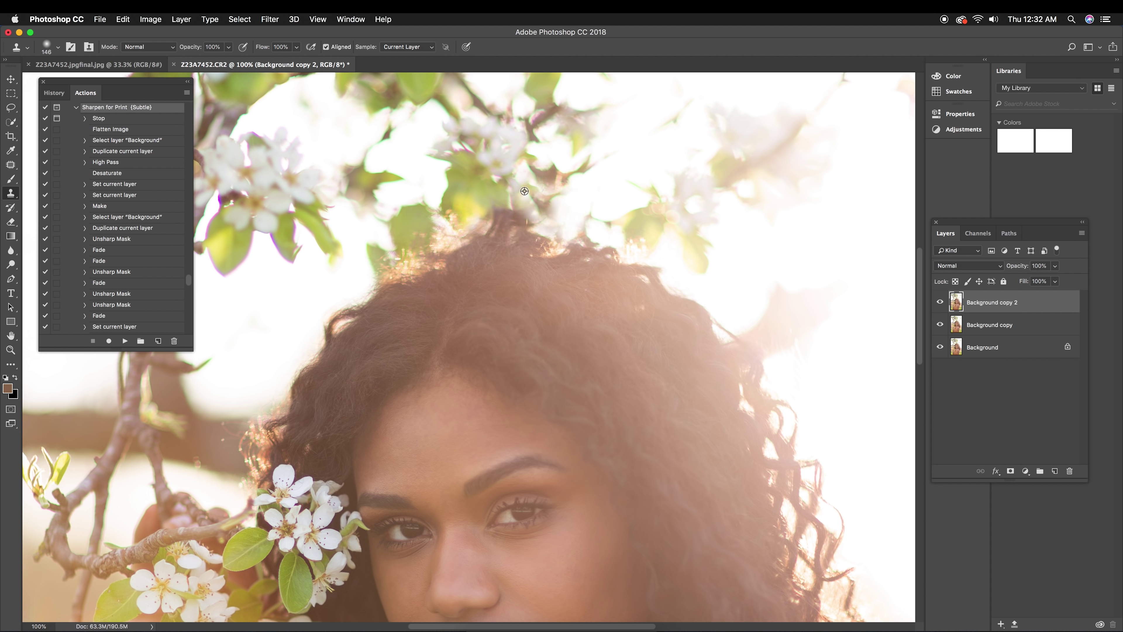
- Flatten all layers into a single Background layer from the Layers panel menu
key(super+minus)
key(super+minus)
key(super+minus)
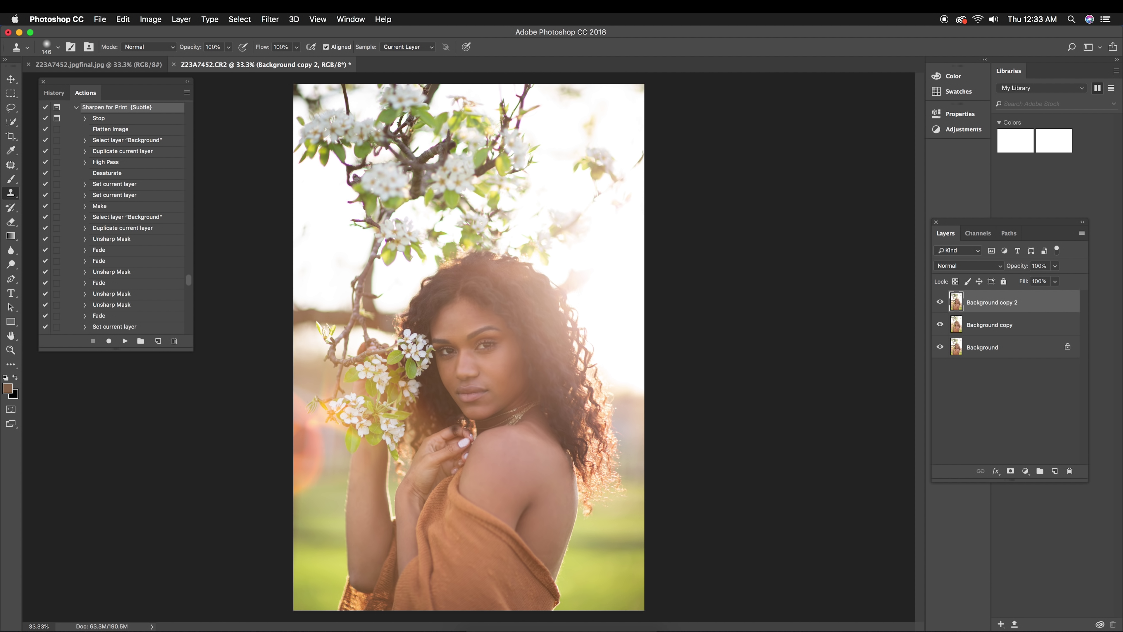
click(1084, 235)
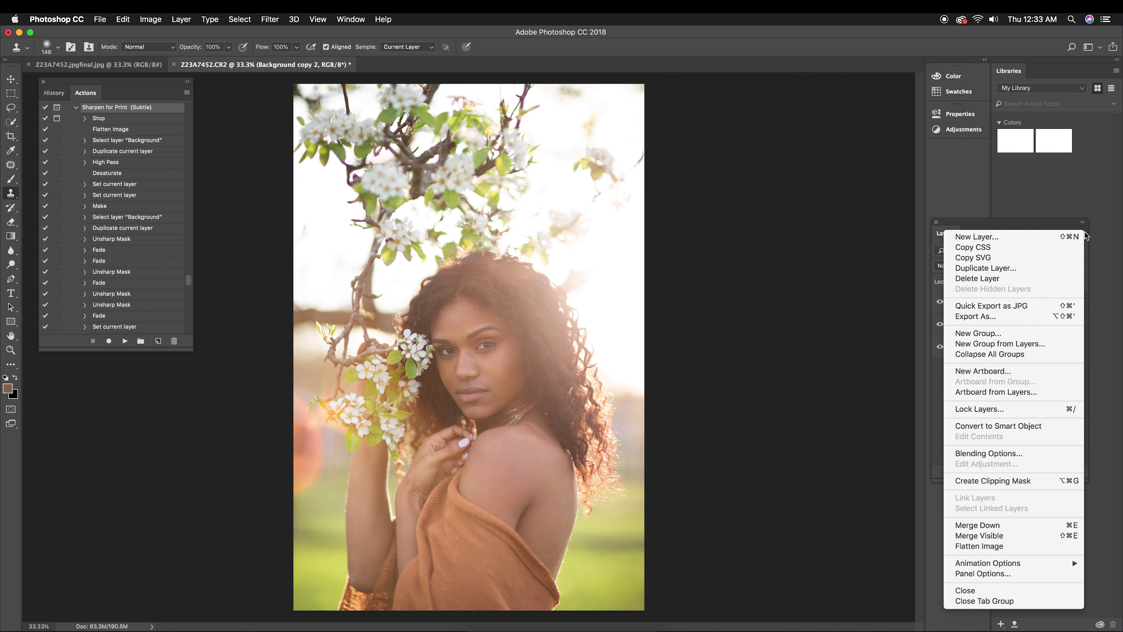
click(975, 536)
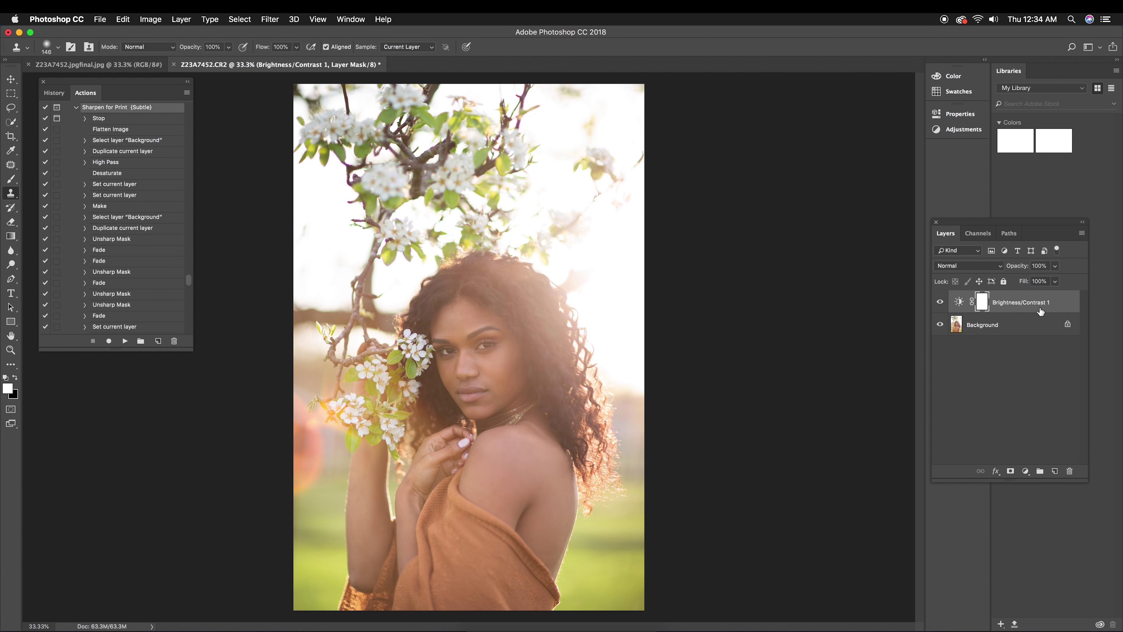
- Delete the Brightness/Contrast 1 layer and add a Black & White adjustment layer
drag(1041, 311, 1072, 468)
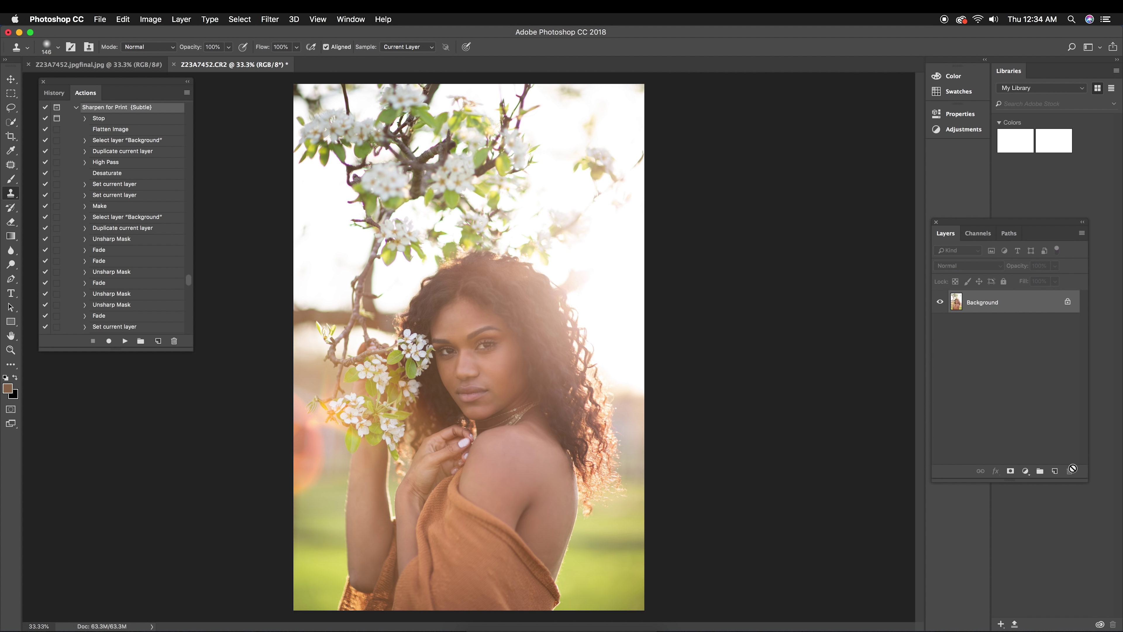
click(1026, 471)
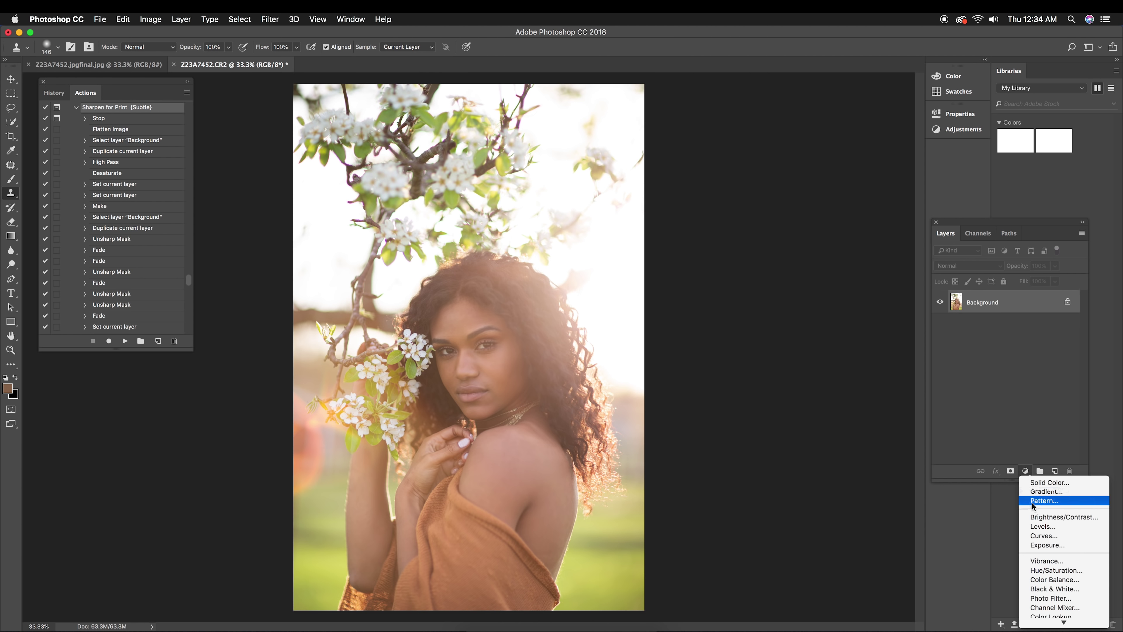
click(1063, 593)
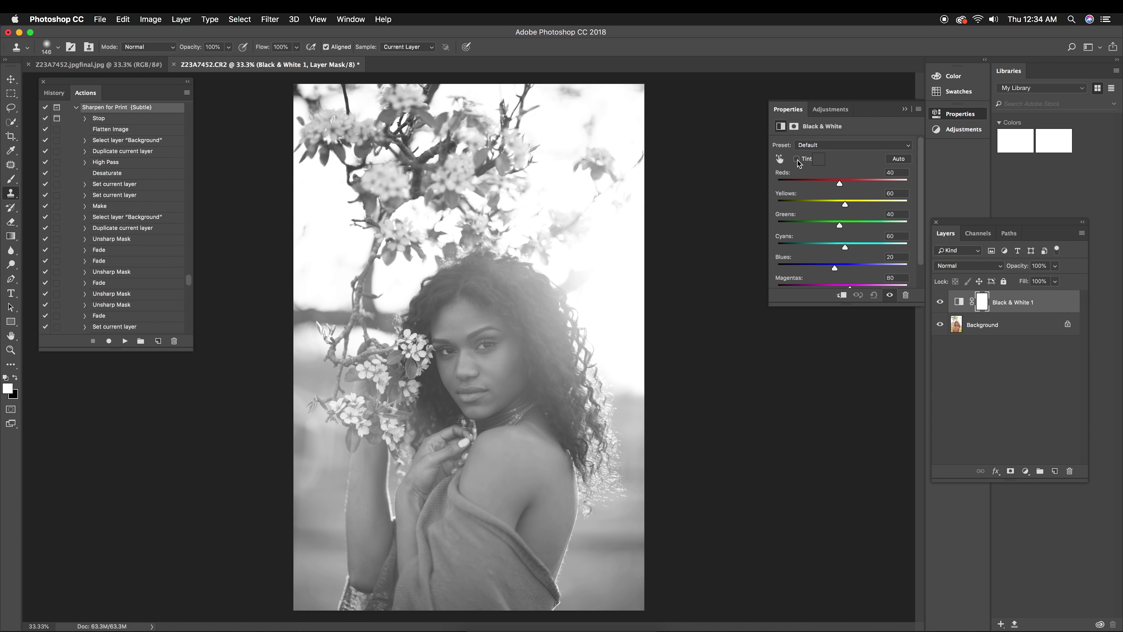
- Tint the Black & White conversion with Reds at -76 and Yellows at -80
click(797, 159)
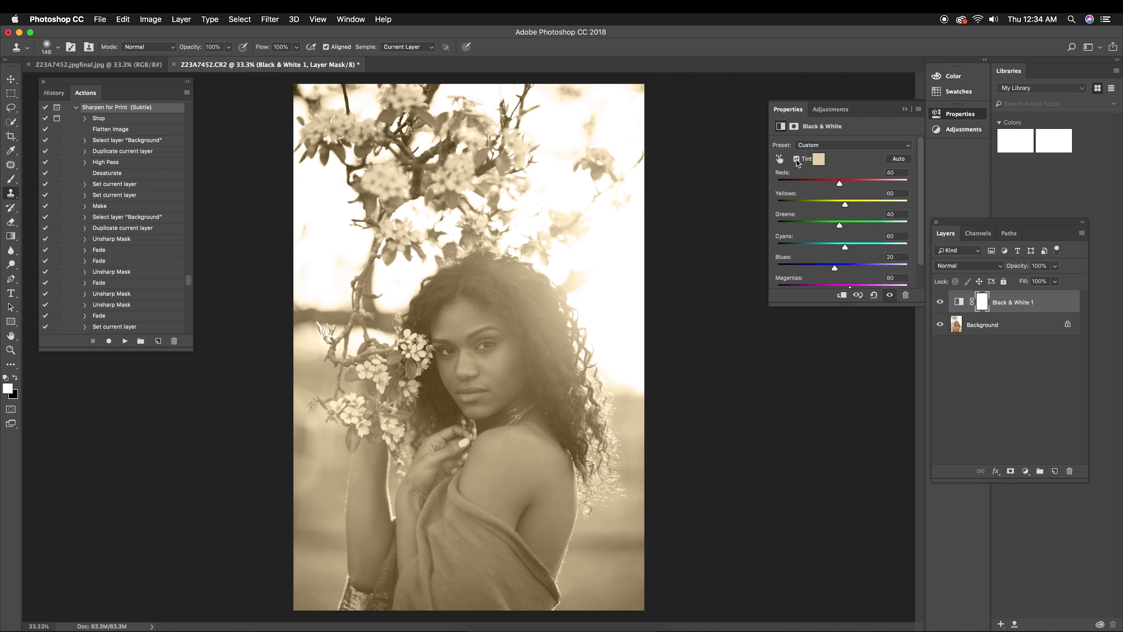
drag(839, 183, 810, 183)
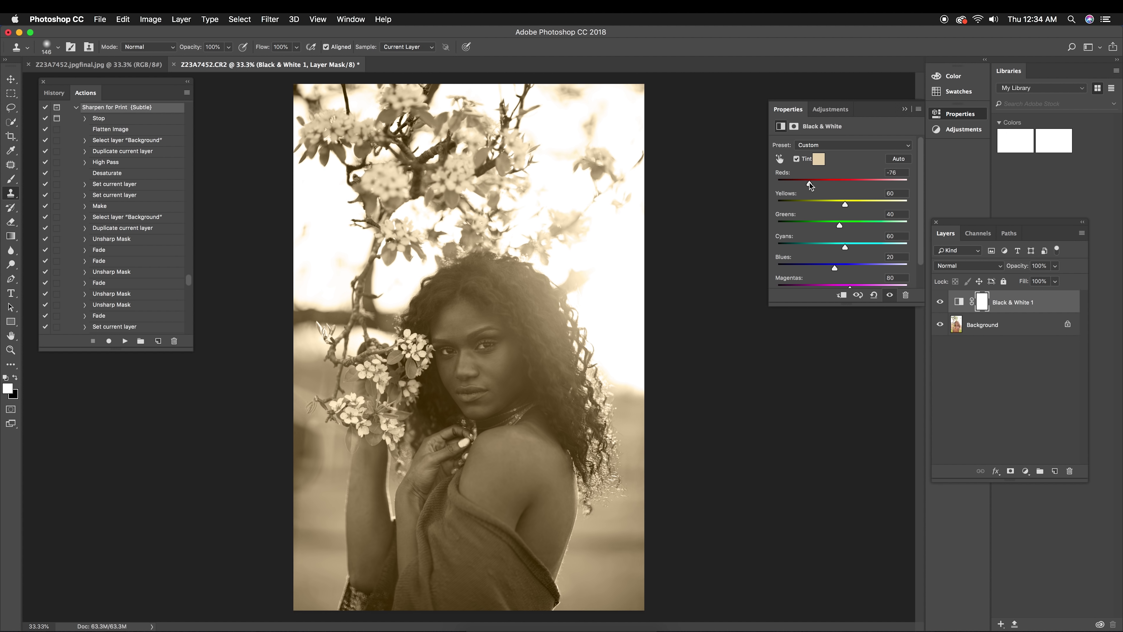
drag(846, 204, 806, 206)
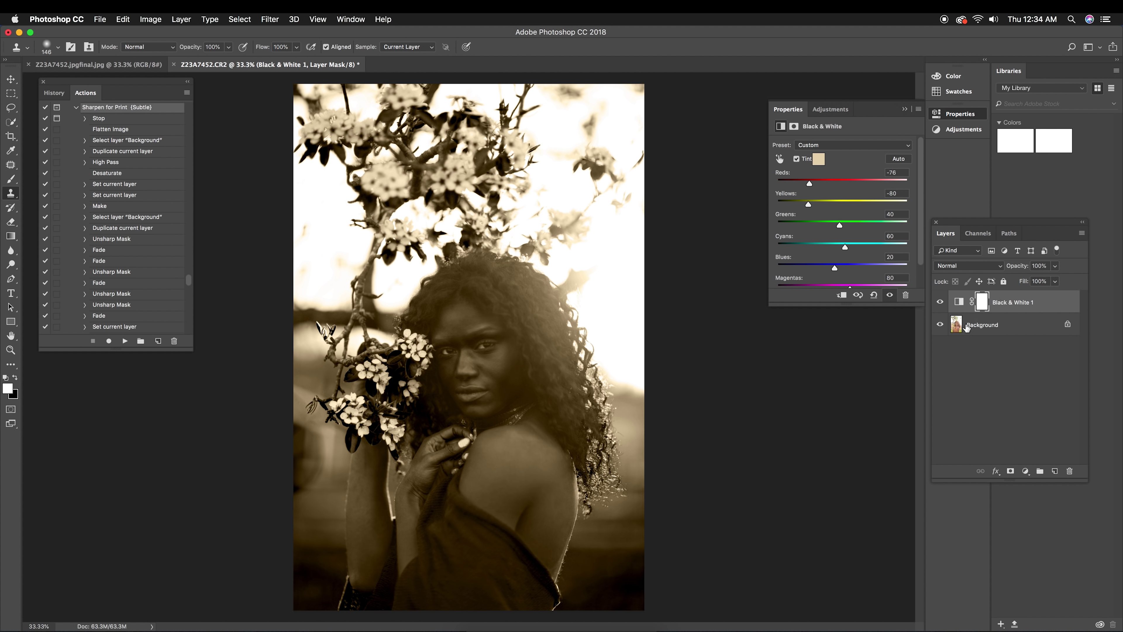
click(1000, 267)
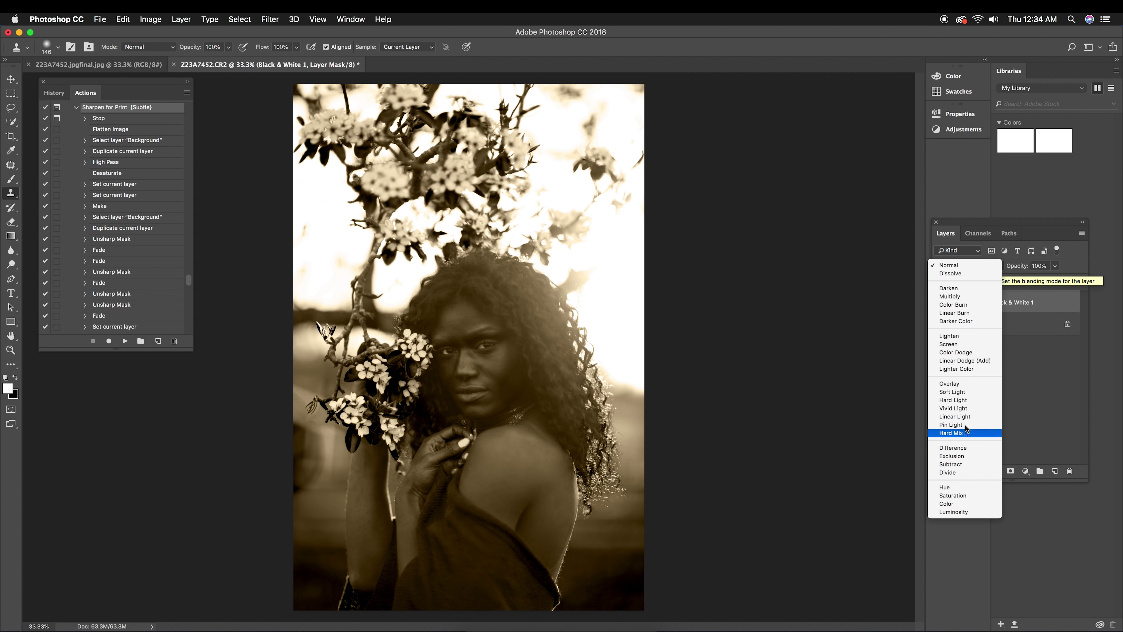
- Blend Black & White 1 in Soft Light mode at 20% opacity
click(955, 392)
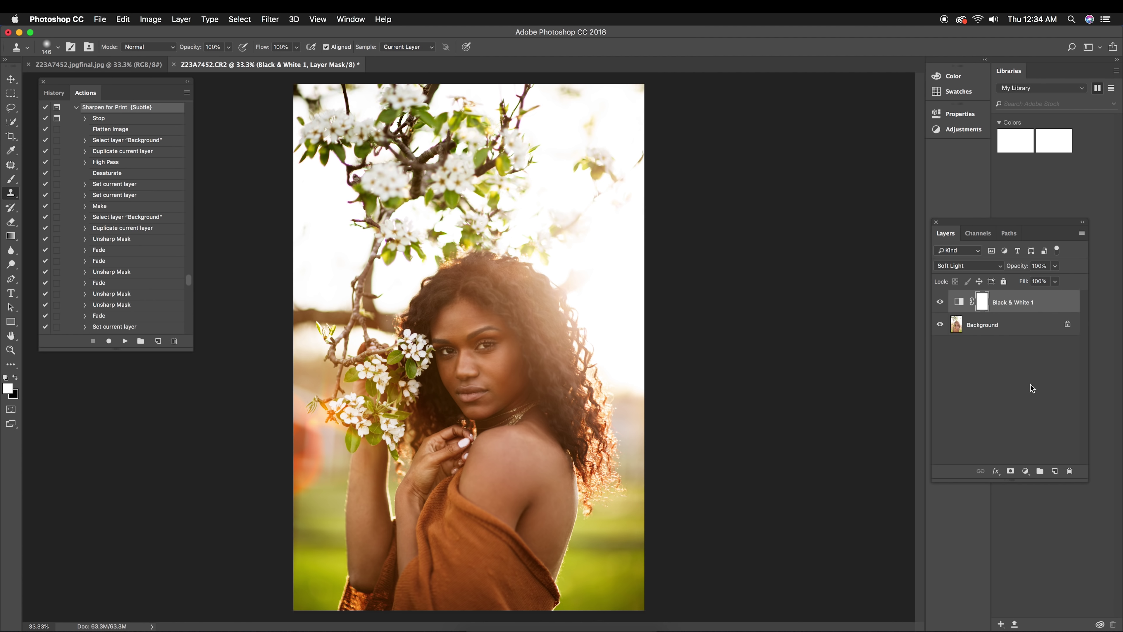
click(1055, 267)
drag(1031, 282, 999, 288)
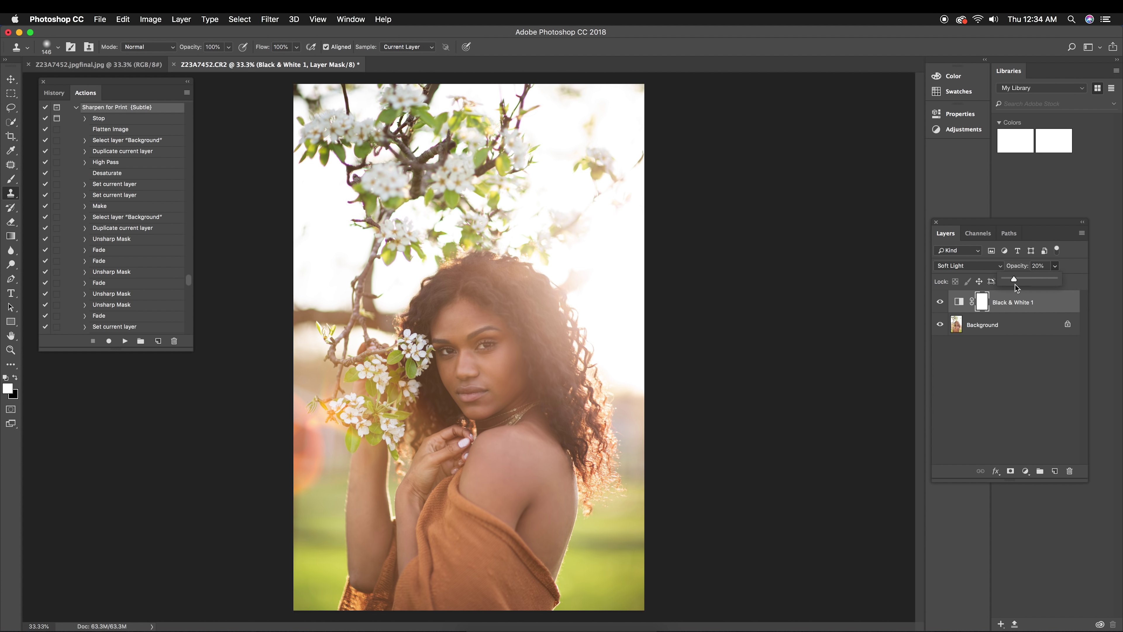
click(941, 302)
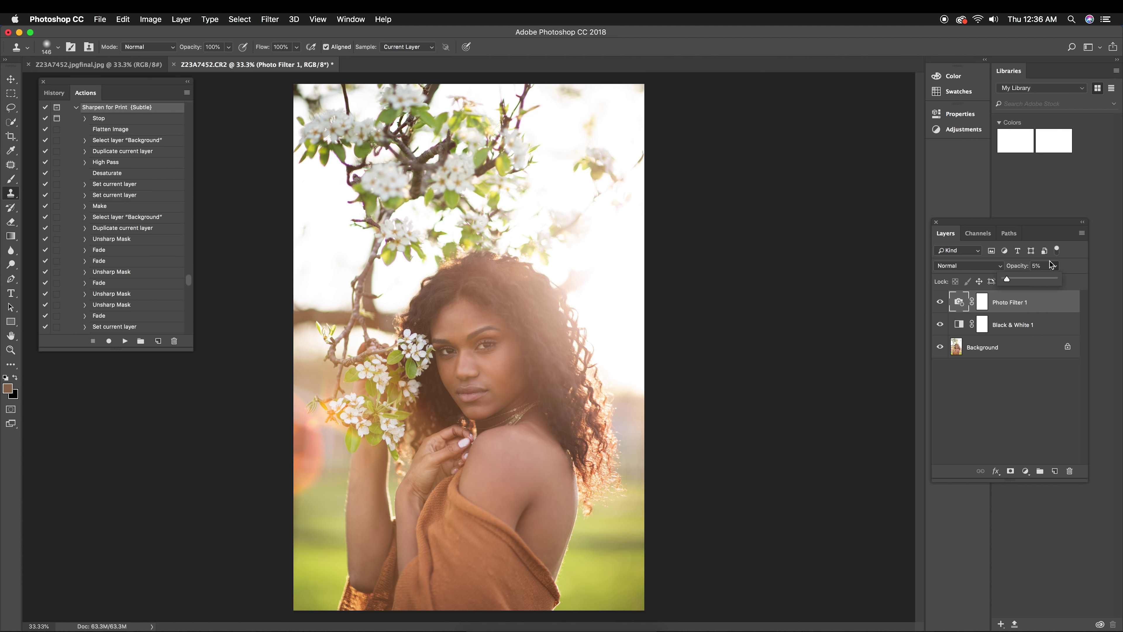
- Flatten the toned image and duplicate Background as a Background copy layer
click(1082, 233)
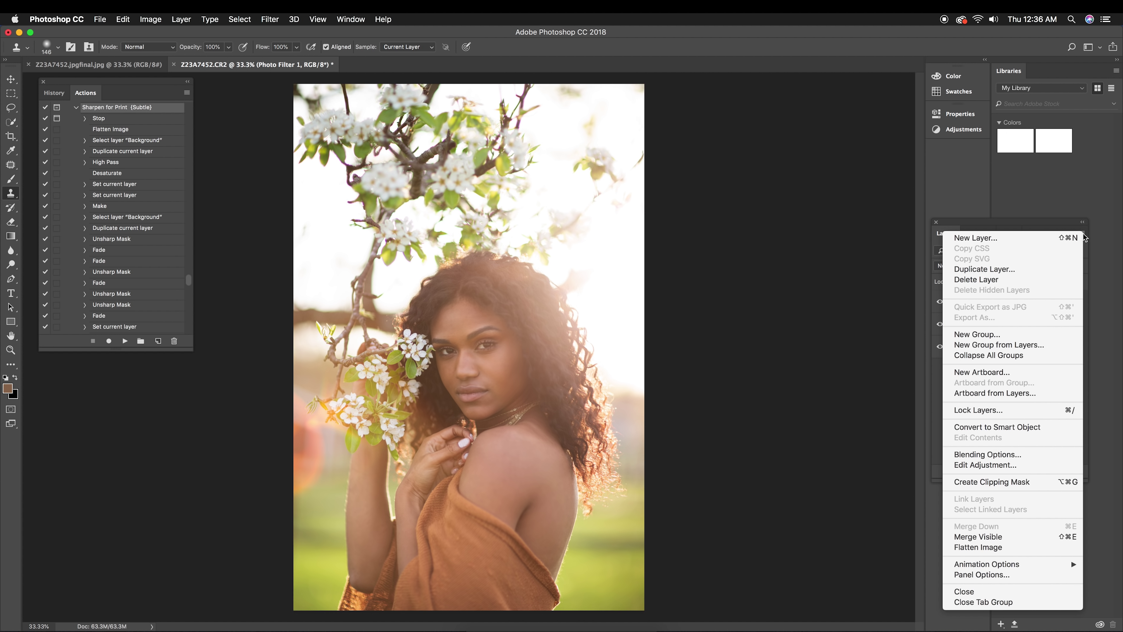
click(992, 548)
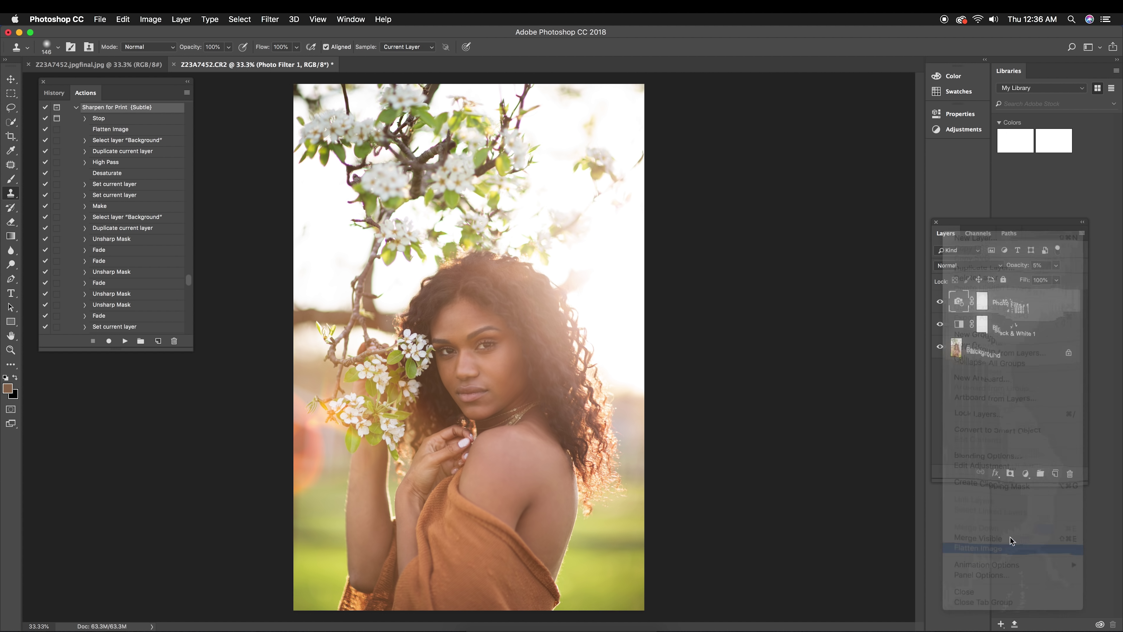
drag(1037, 304, 1055, 471)
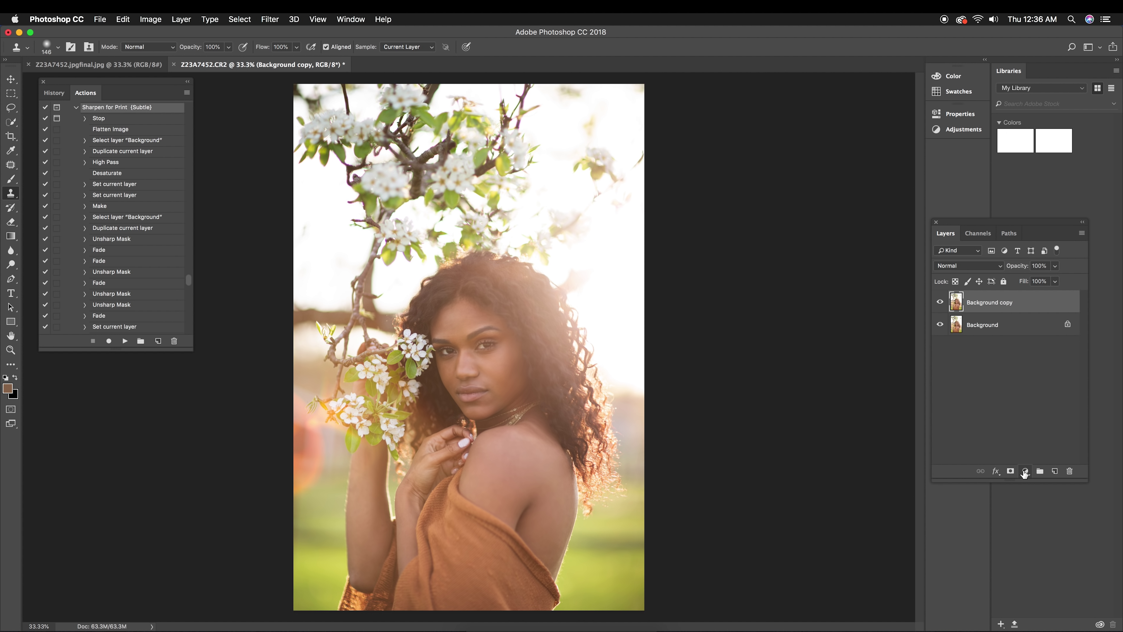
click(1025, 472)
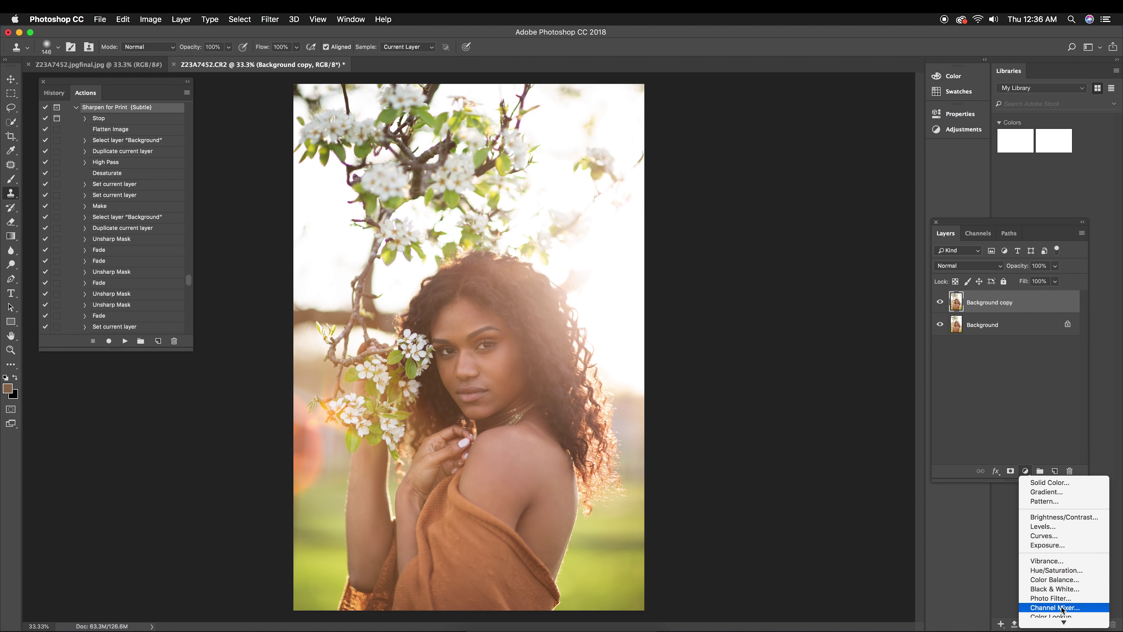
- Add a Curves 1 adjustment layer with the curve dragged upward, blended in Luminosity mode
click(1050, 535)
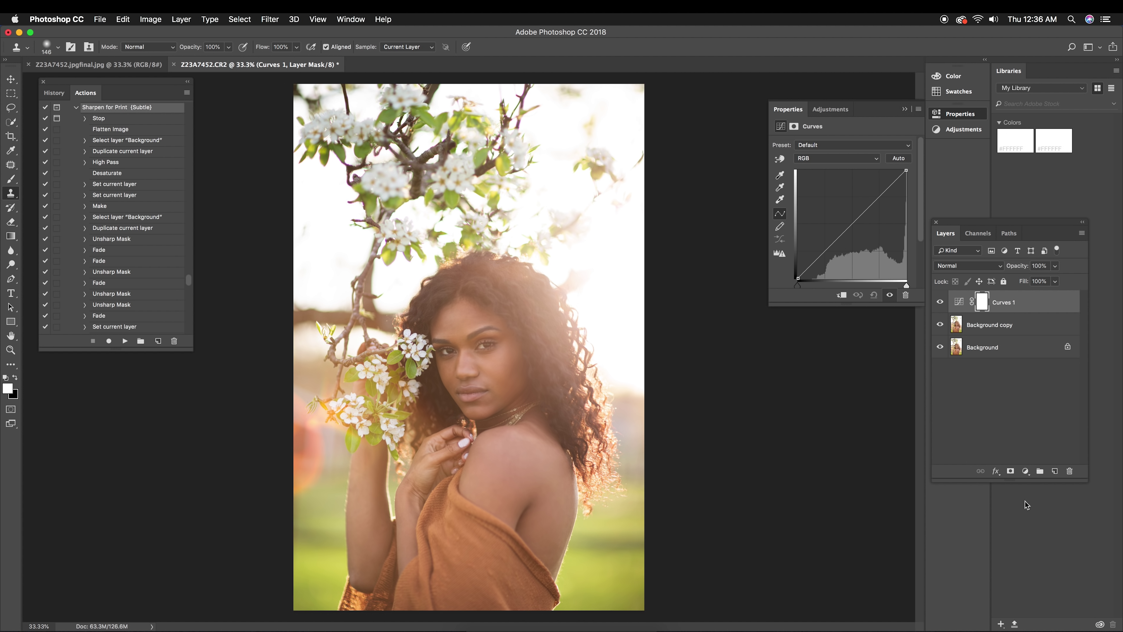
drag(833, 244, 843, 139)
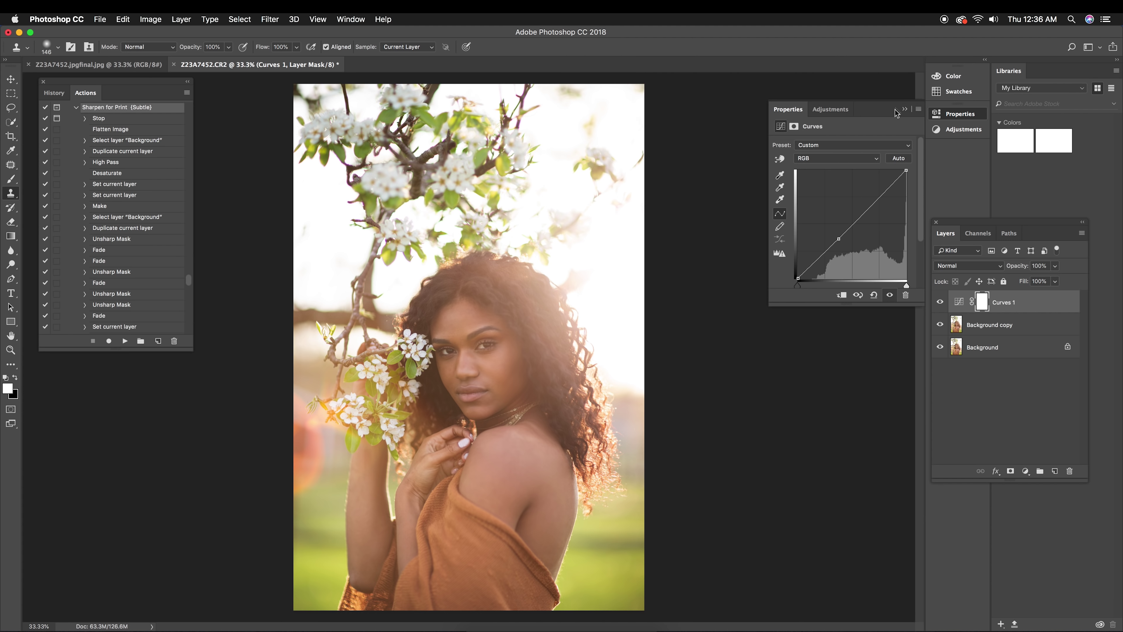
click(967, 266)
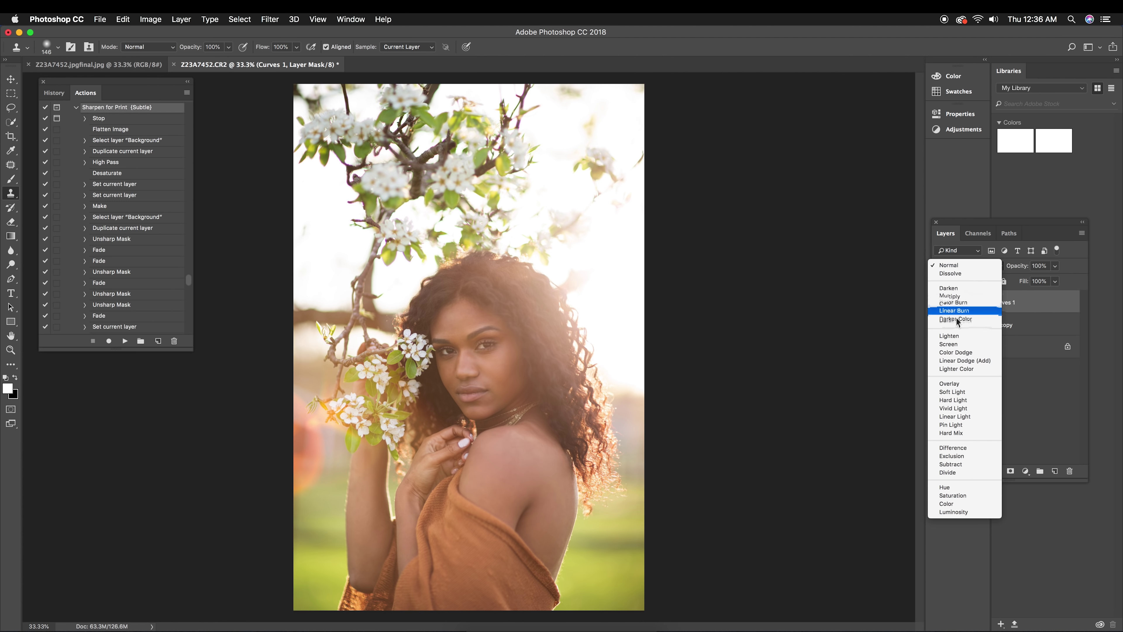
click(967, 512)
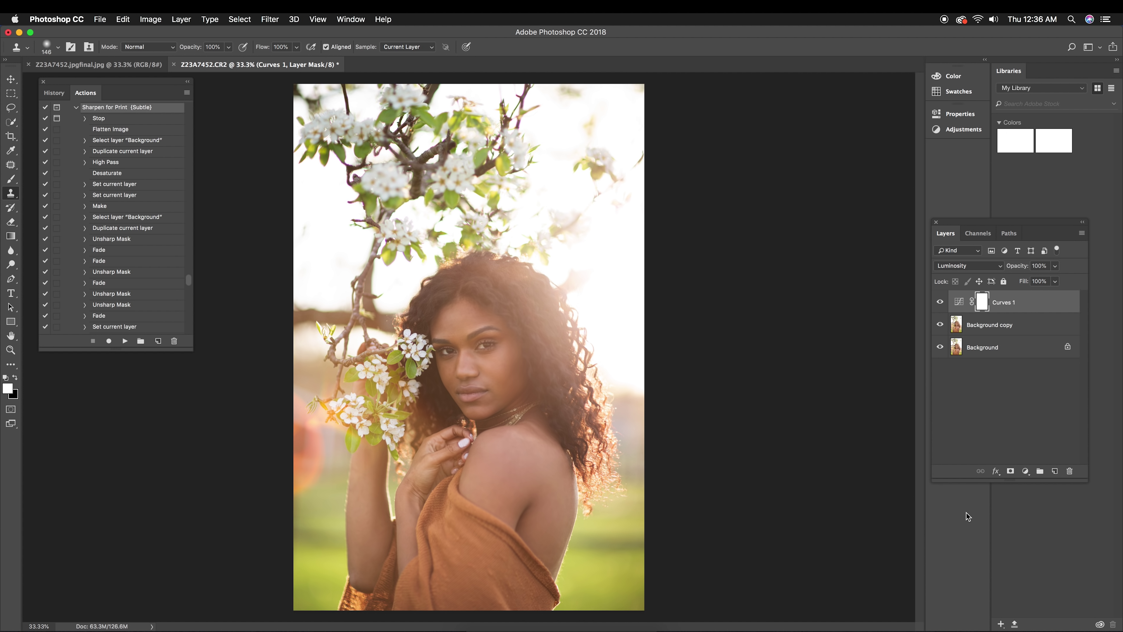
double_click(959, 303)
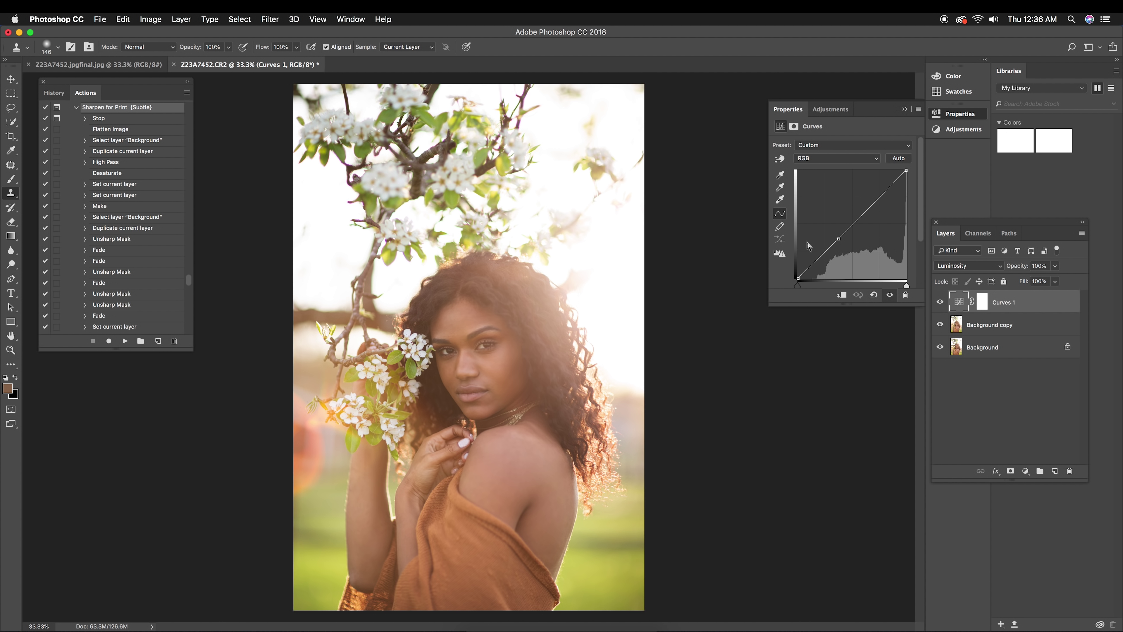
- Add and raise Curves 1 points across the lower midtones, upper midtones and highlights
drag(820, 255, 826, 254)
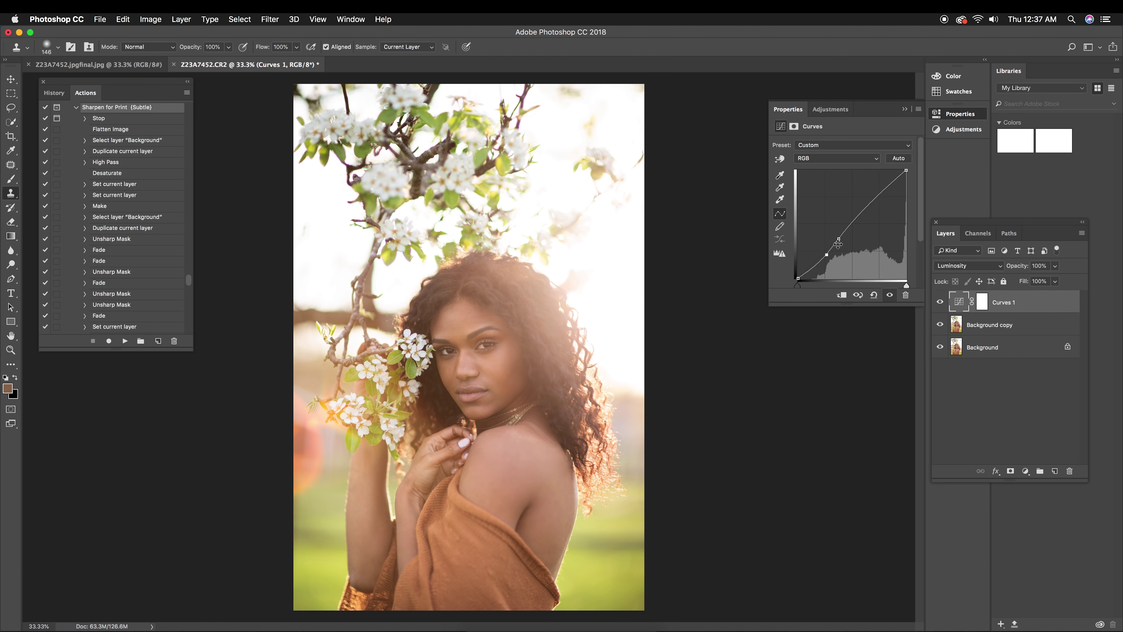
drag(839, 240, 796, 140)
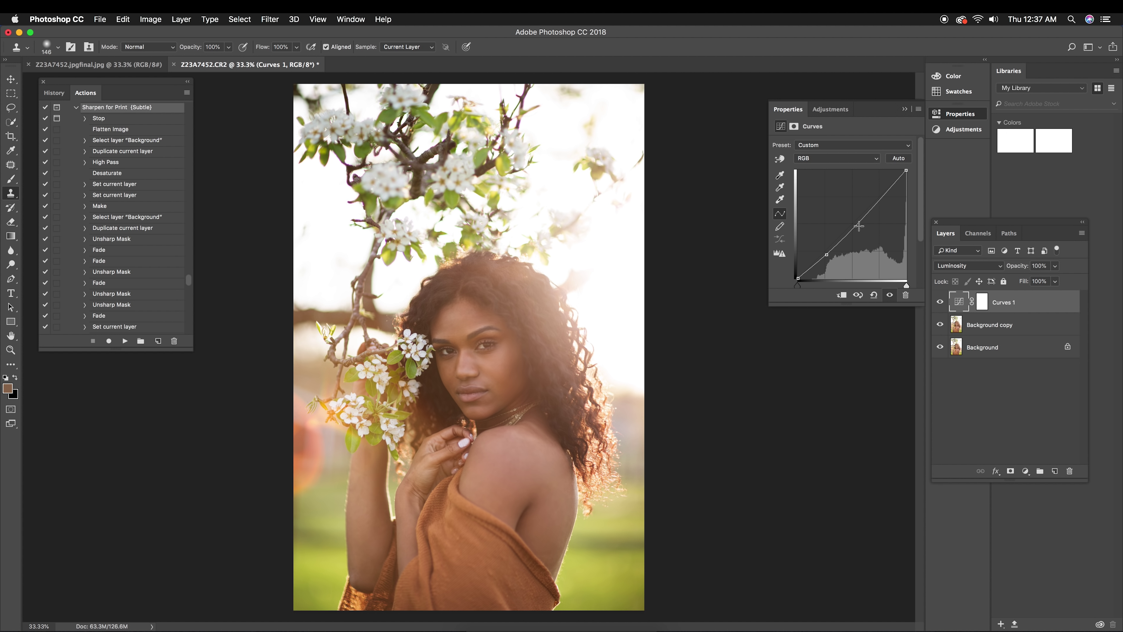
drag(856, 227, 875, 193)
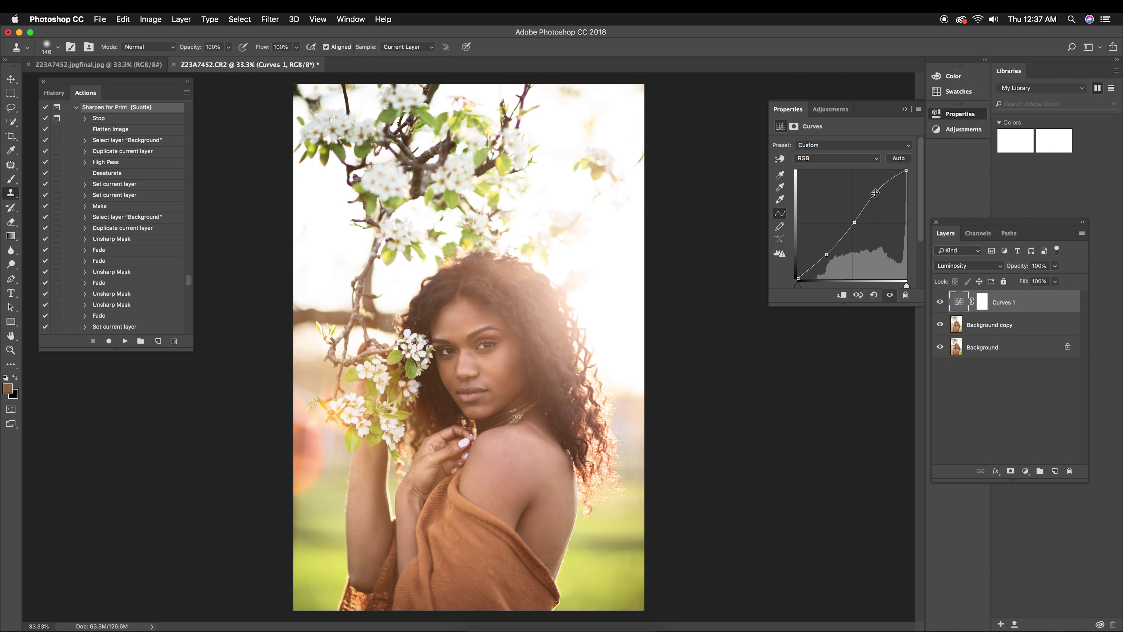
drag(891, 180, 894, 176)
drag(837, 242, 840, 237)
drag(840, 237, 838, 236)
click(853, 222)
drag(865, 207, 867, 202)
drag(884, 180, 885, 179)
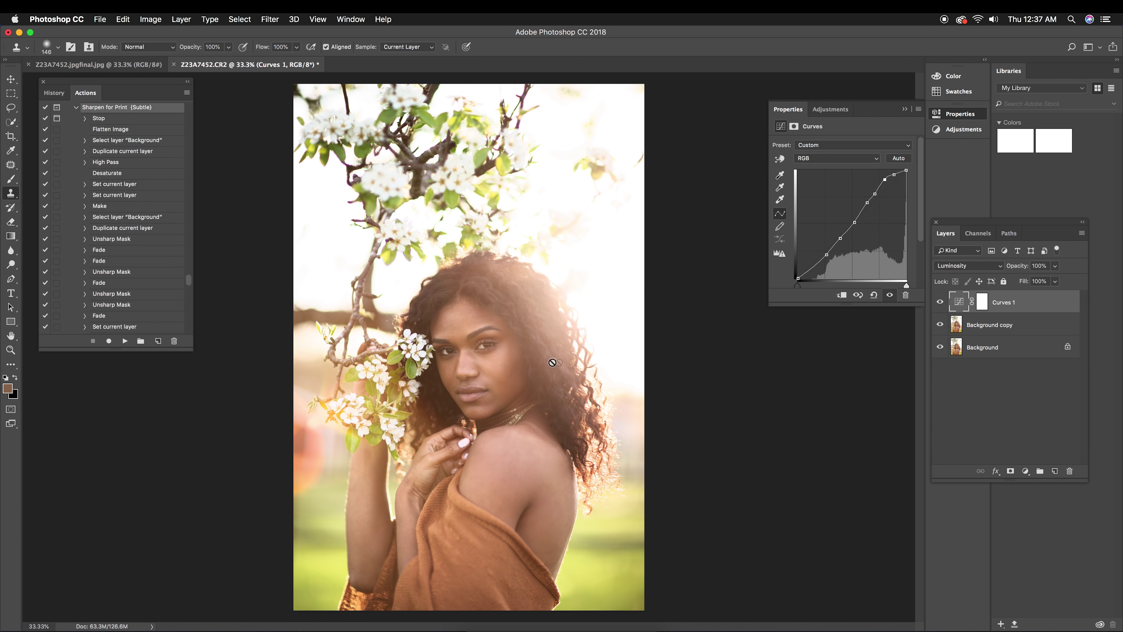
- Toggle Curves 1 on and off to compare the photo before and after brightening
click(905, 109)
click(939, 303)
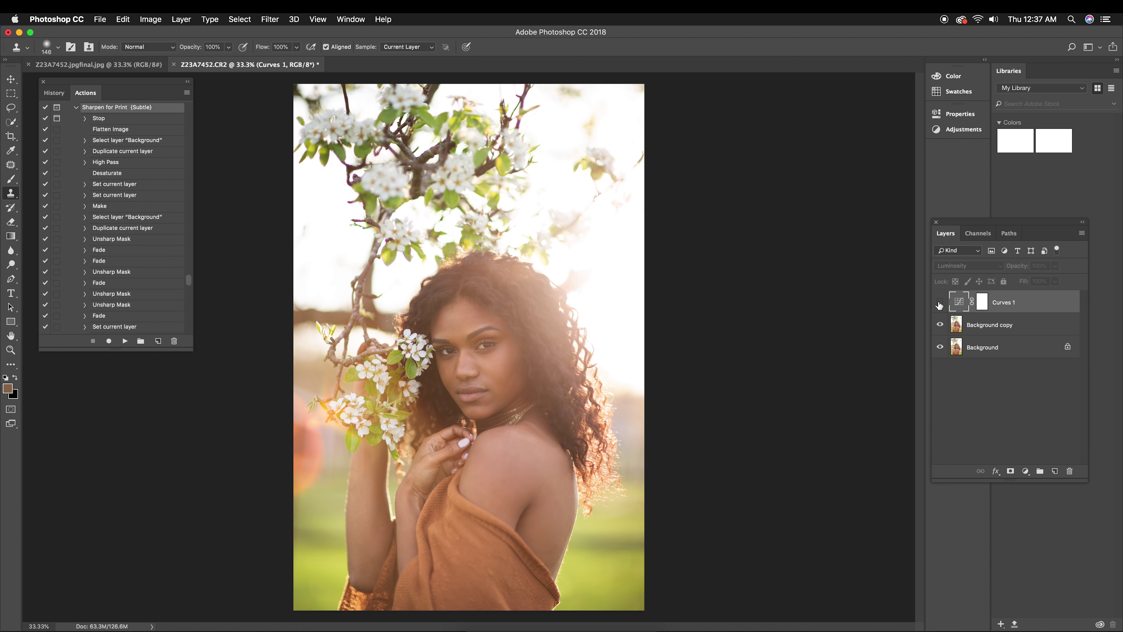
click(939, 304)
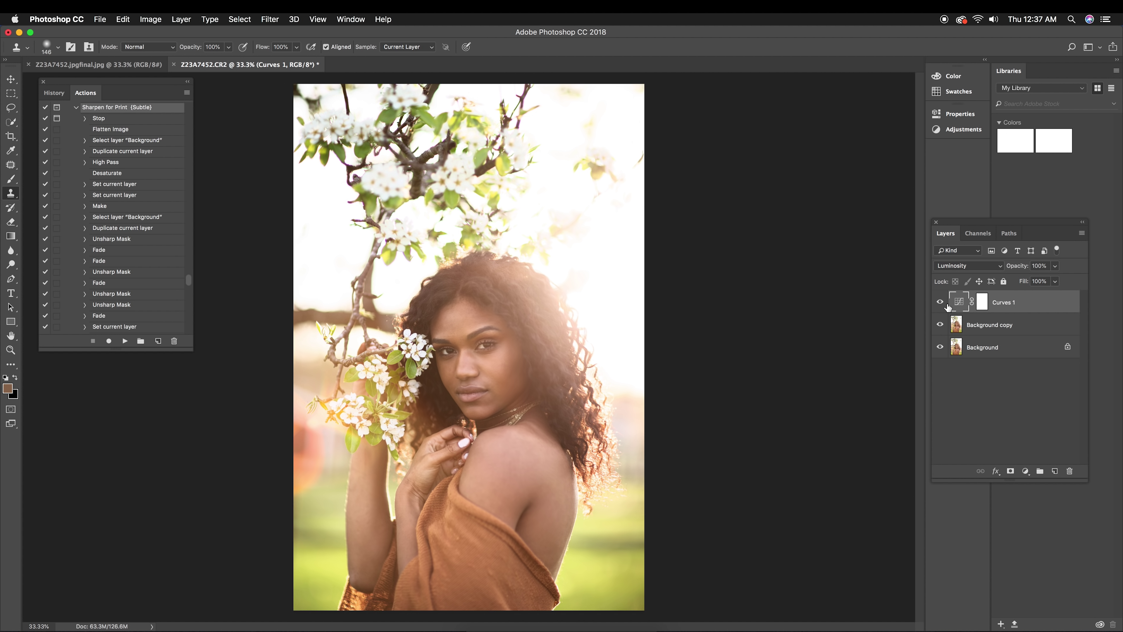
click(946, 304)
click(946, 305)
click(947, 304)
click(946, 304)
- Compare against Z23A7452.jpgfinal.jpg, then flatten the Z23A7452.CR2 image into one Background layer
click(159, 65)
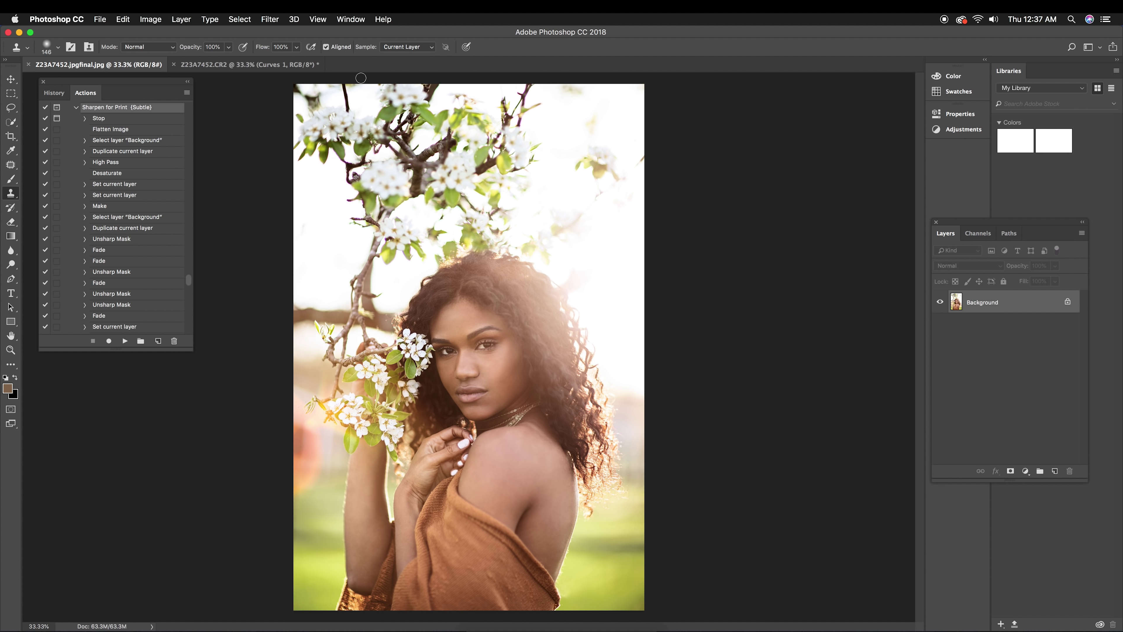
click(266, 65)
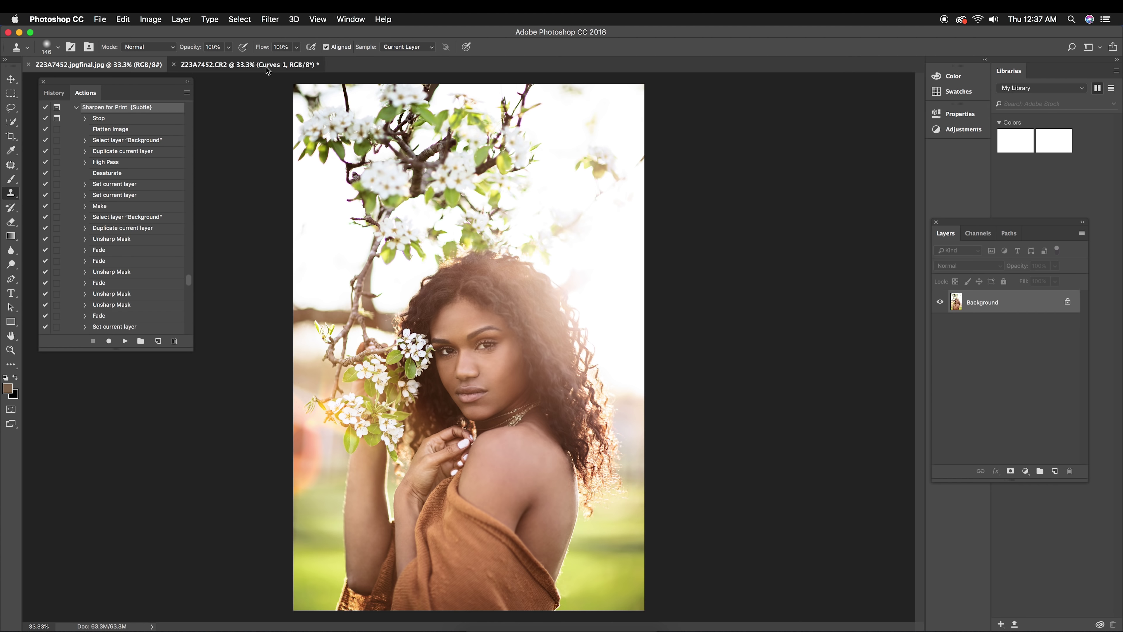
click(142, 67)
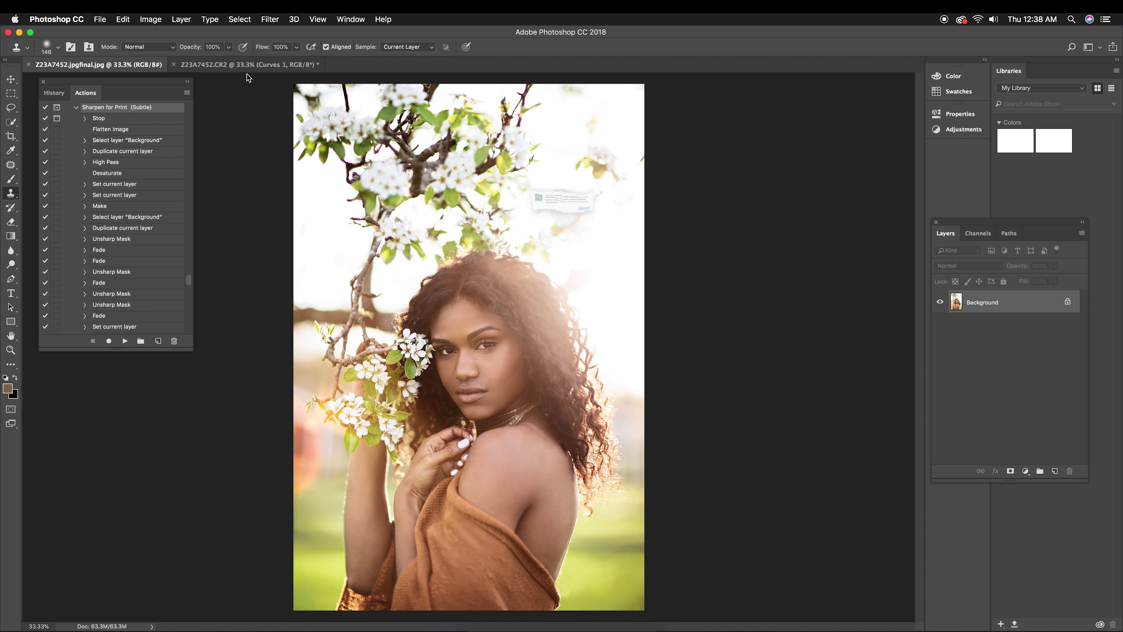
click(250, 85)
click(651, 227)
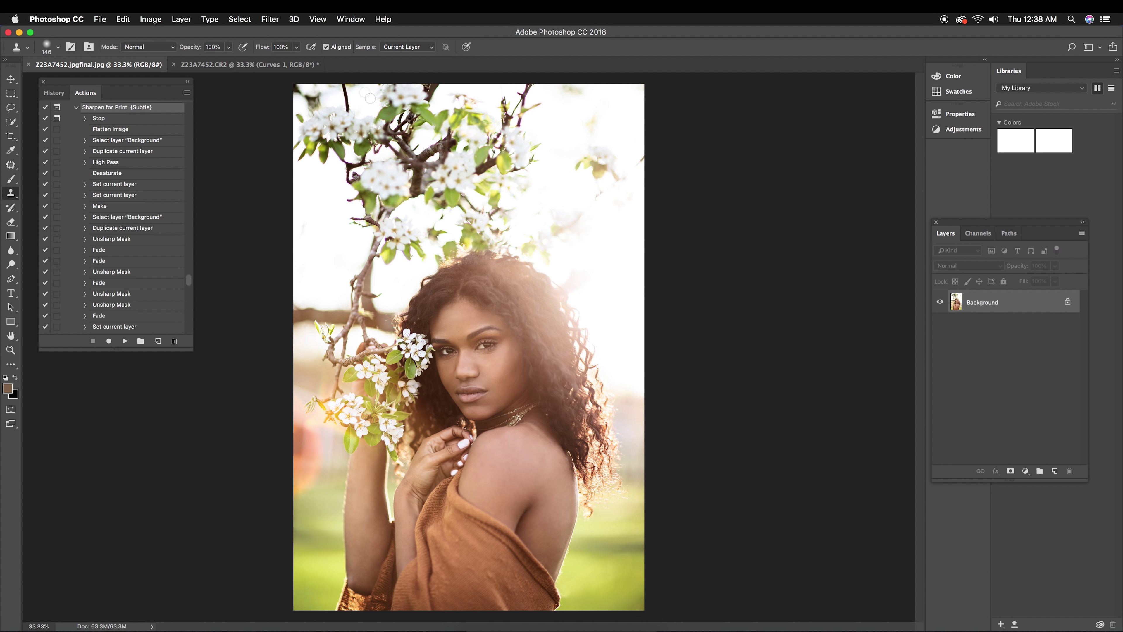
click(274, 65)
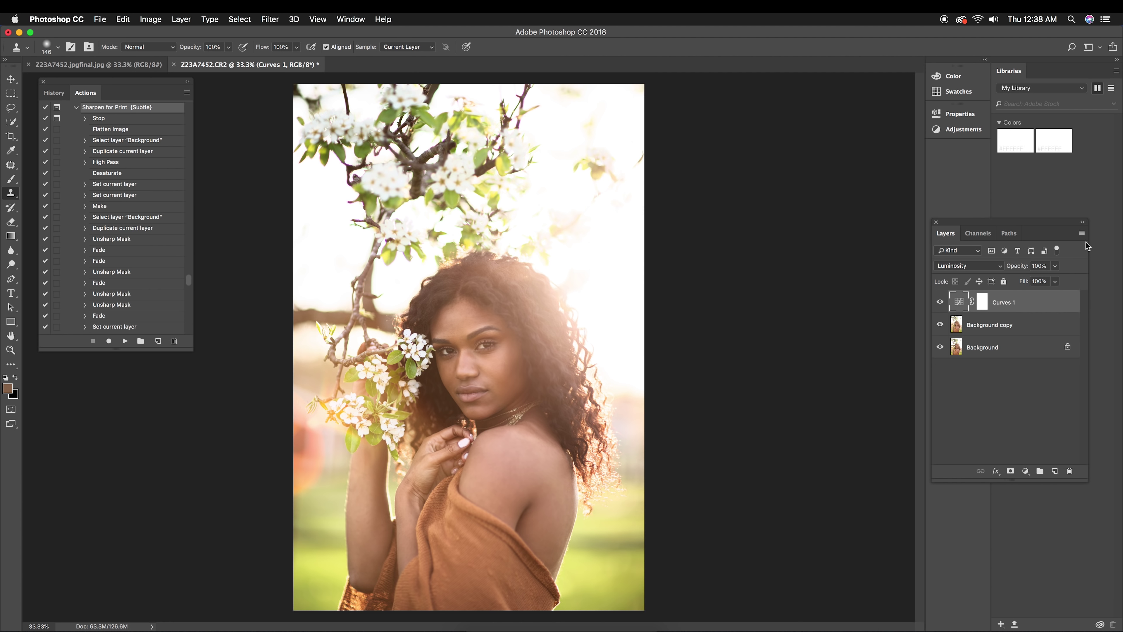
click(1082, 233)
click(977, 550)
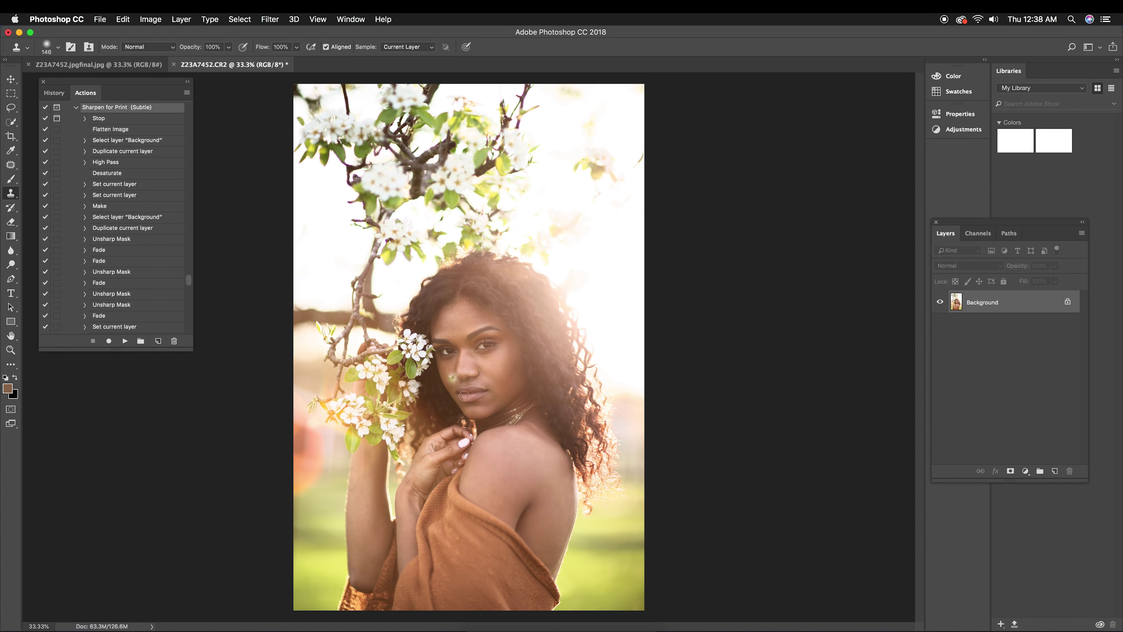
- Duplicate the Background layer into Background copy and zoom in on the face
drag(1031, 319, 1055, 470)
key(super+equal)
key(super+equal)
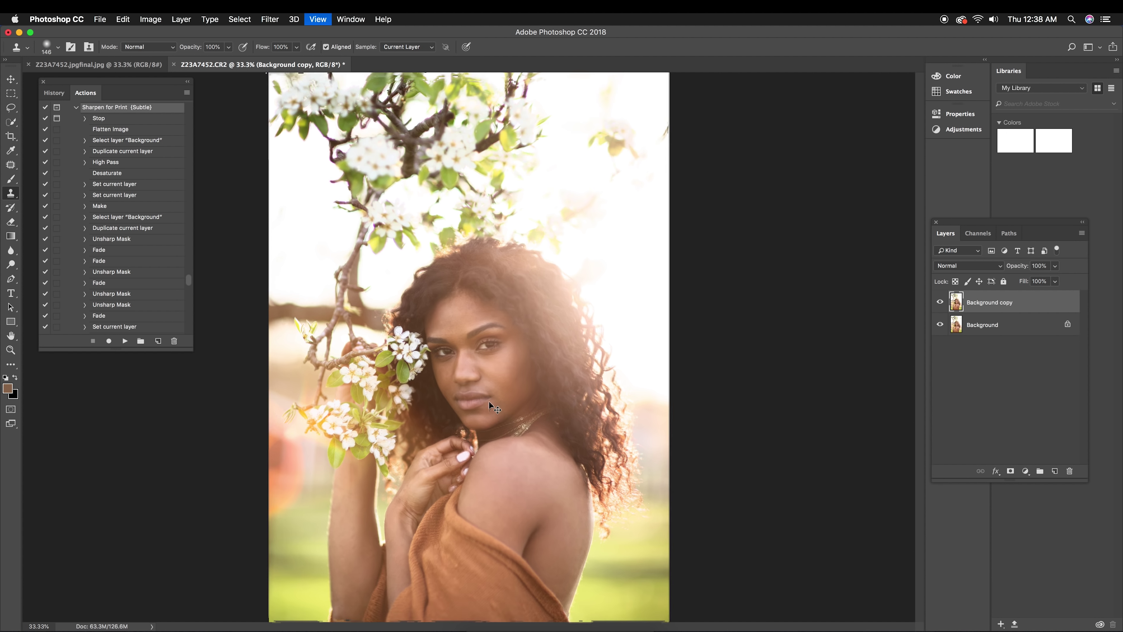
key(super+equal)
key(super+equal)
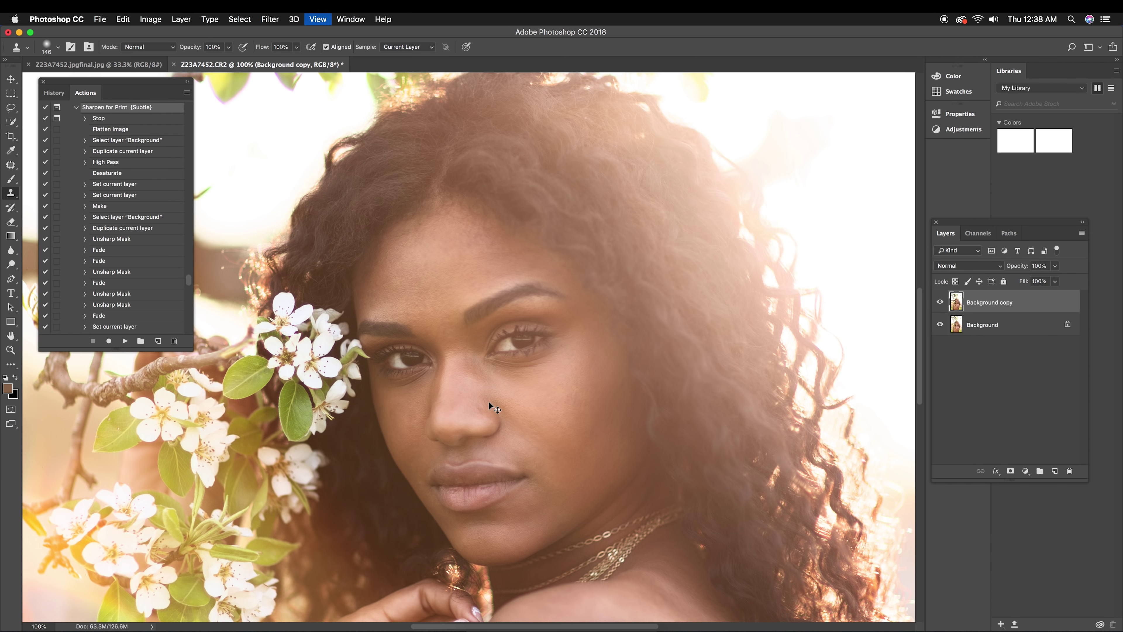
key(super+minus)
- Patch a forehead blemish, then show the finished JPG zoomed in on the face
key(j)
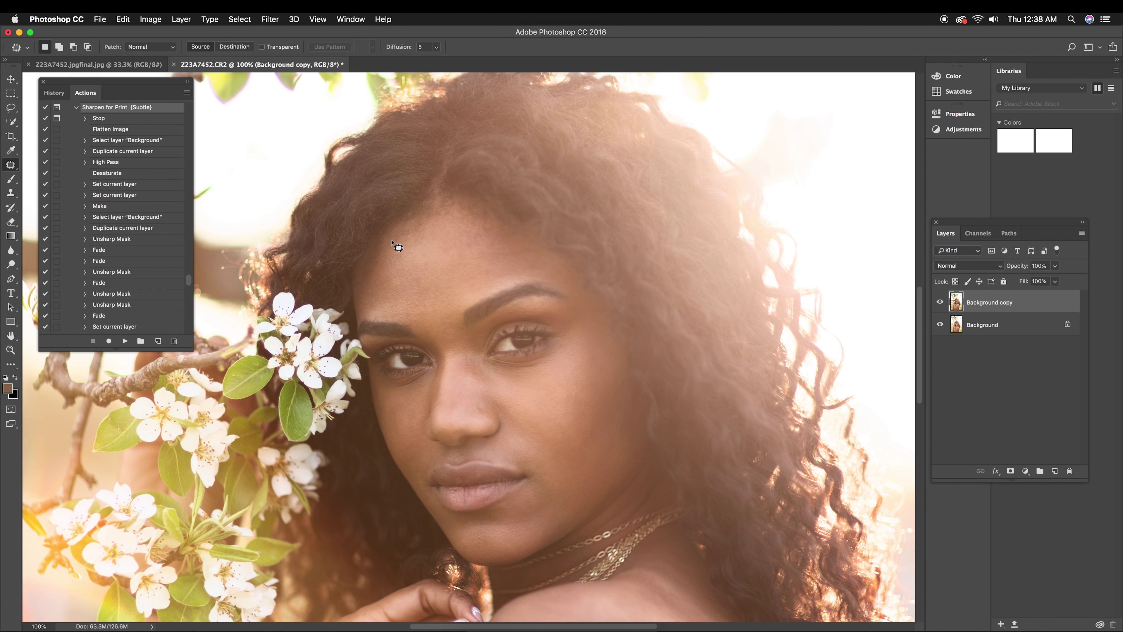
key(super+equal)
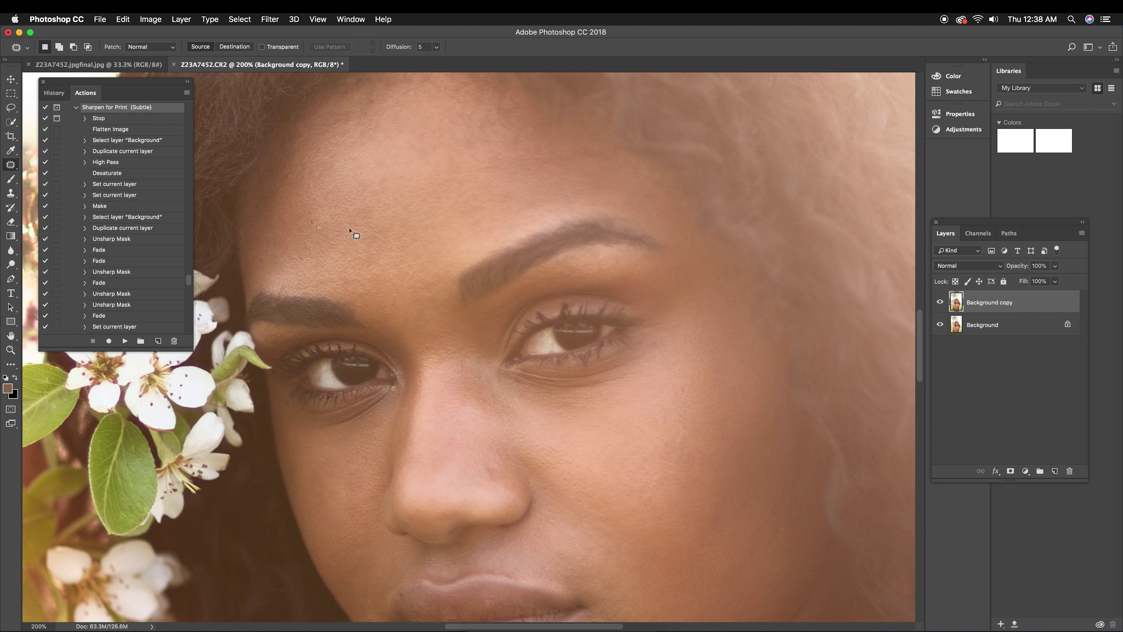
key(super+equal)
key(super+minus)
mouse_move(474, 152)
mouse_down()
mouse_move(507, 165)
mouse_move(523, 140)
mouse_move(529, 168)
mouse_move(547, 169)
mouse_up()
key(super+d)
scroll(521, 167, up, 1)
key(super+d)
key(super+d)
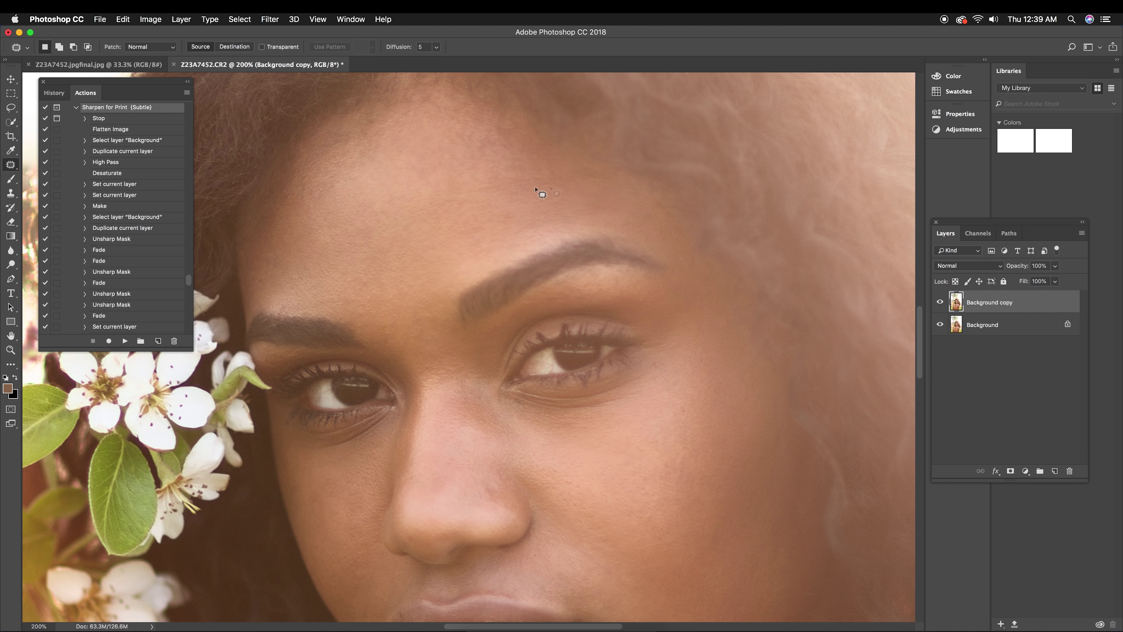
key(ctrl+Tab)
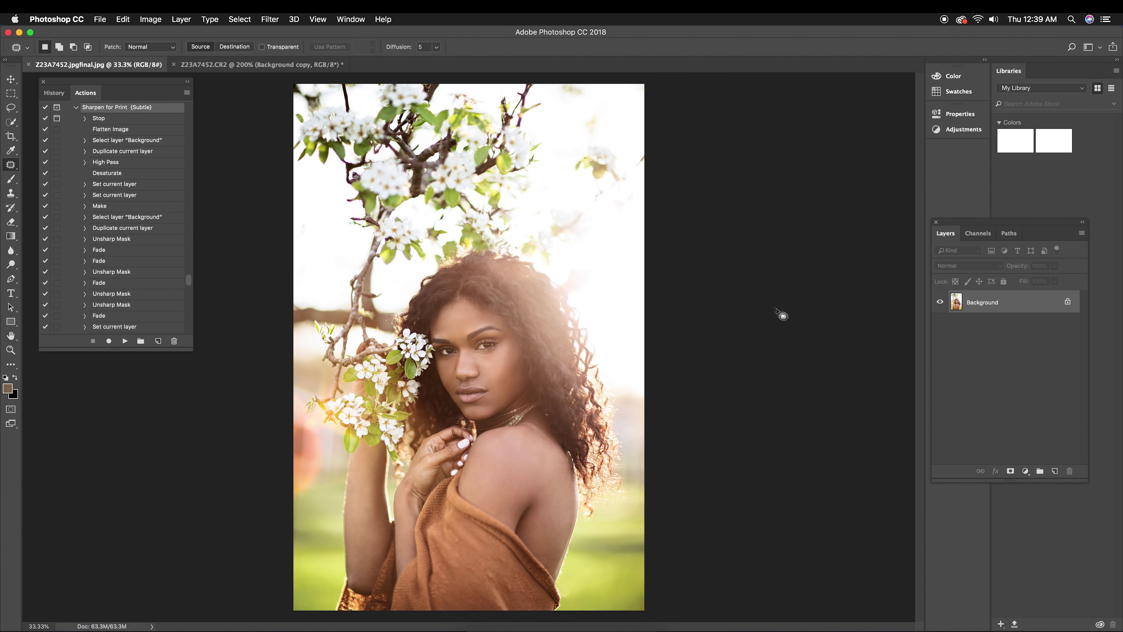
key(super+plus)
key(super+plus)
key(super+plus)
key(super+plus)
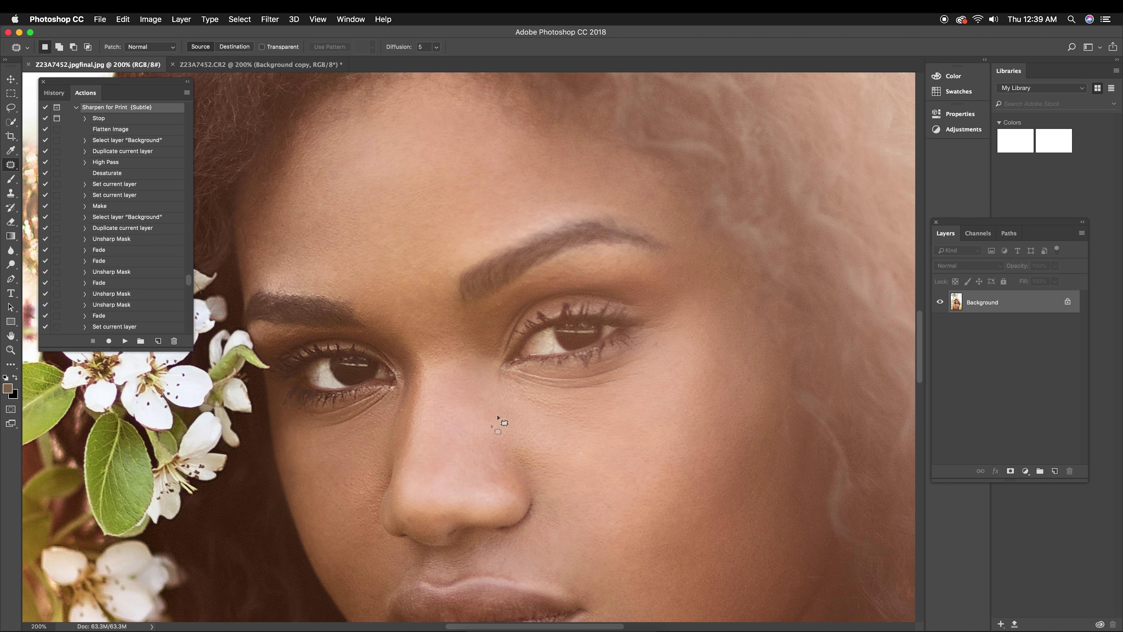
- Back on the CR2 portrait, patch three small forehead blemishes
scroll(682, 419, down, 5)
scroll(559, 465, up, 6)
key(ctrl+Tab)
drag(513, 182, 570, 186)
drag(381, 146, 382, 148)
drag(484, 140, 488, 159)
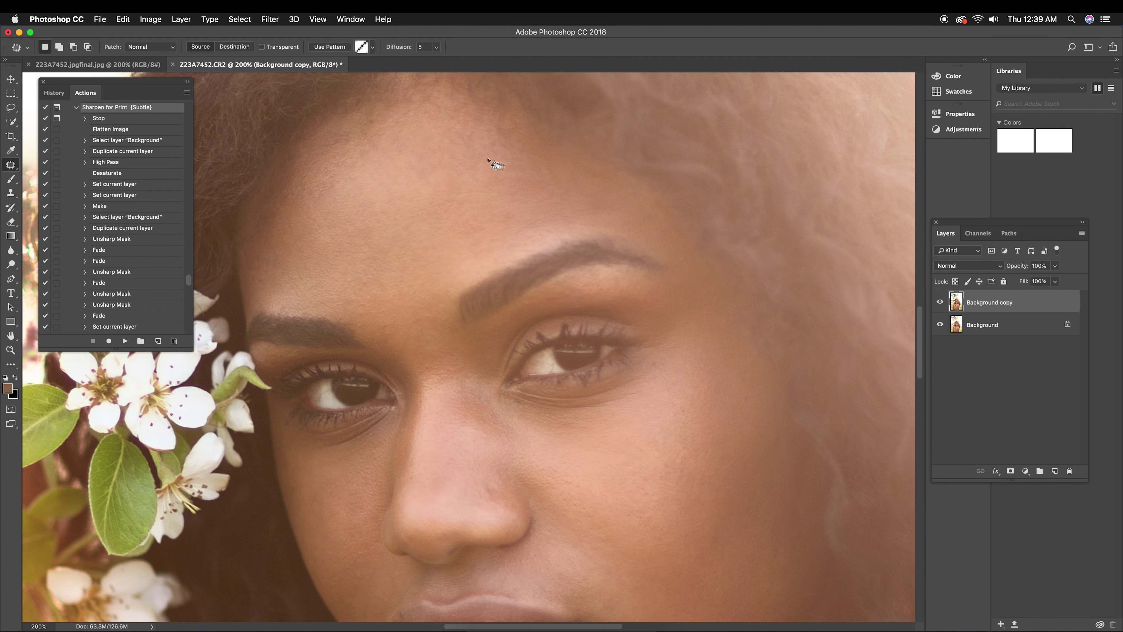
scroll(509, 238, down, 3)
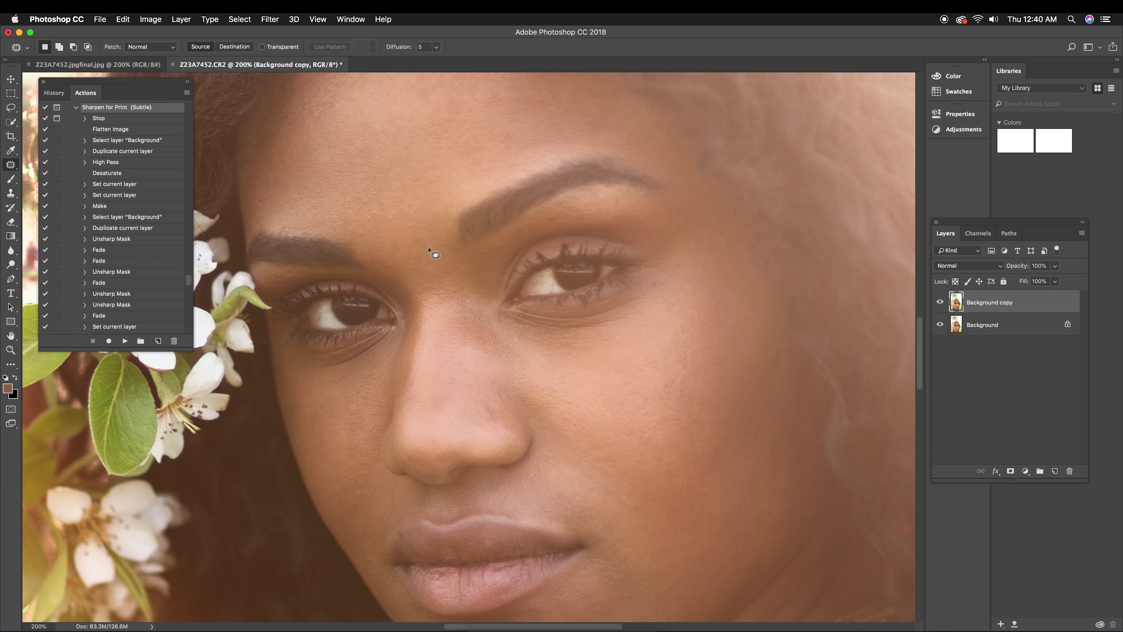
scroll(668, 331, down, 2)
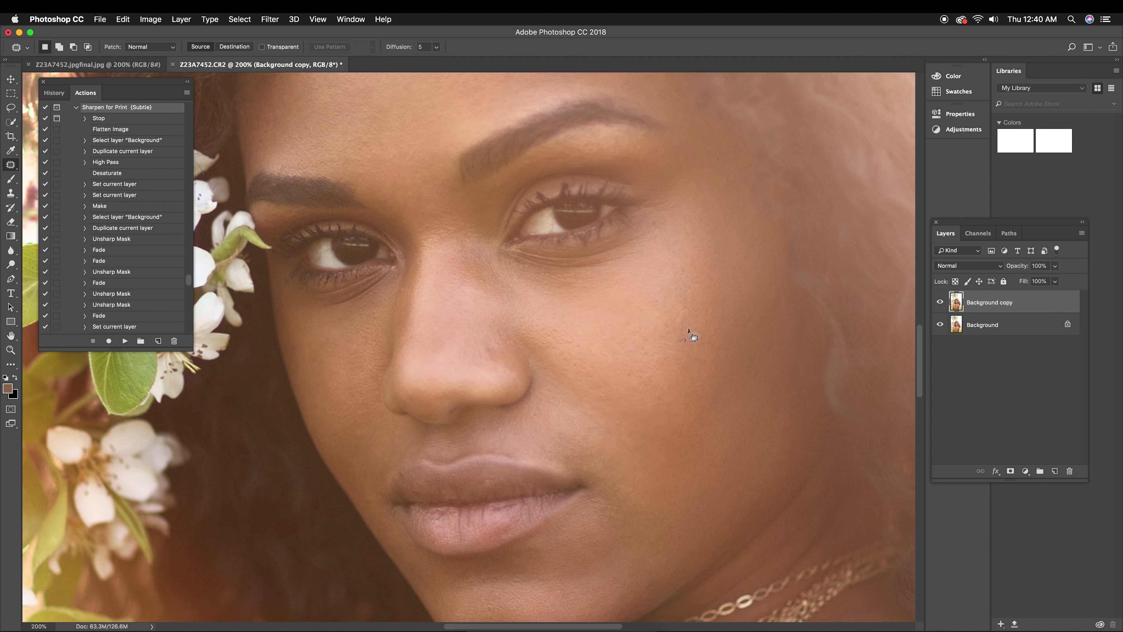
scroll(672, 376, down, 2)
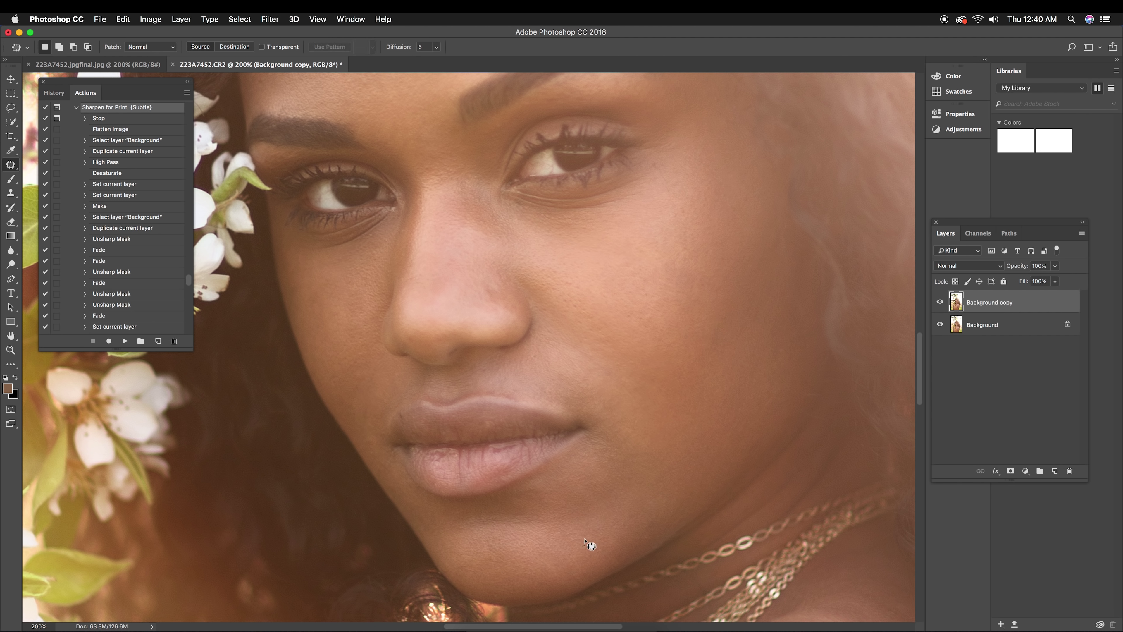
- Patch a blemish on the chin and dismiss the no-pixels-selected warning
mouse_move(553, 547)
mouse_down()
mouse_move(563, 558)
mouse_move(593, 554)
mouse_up()
click(584, 580)
click(644, 224)
scroll(641, 491, down, 1)
- Toggle Background copy to compare, try Flatten Image and undo it, then zoom out
click(940, 302)
click(939, 302)
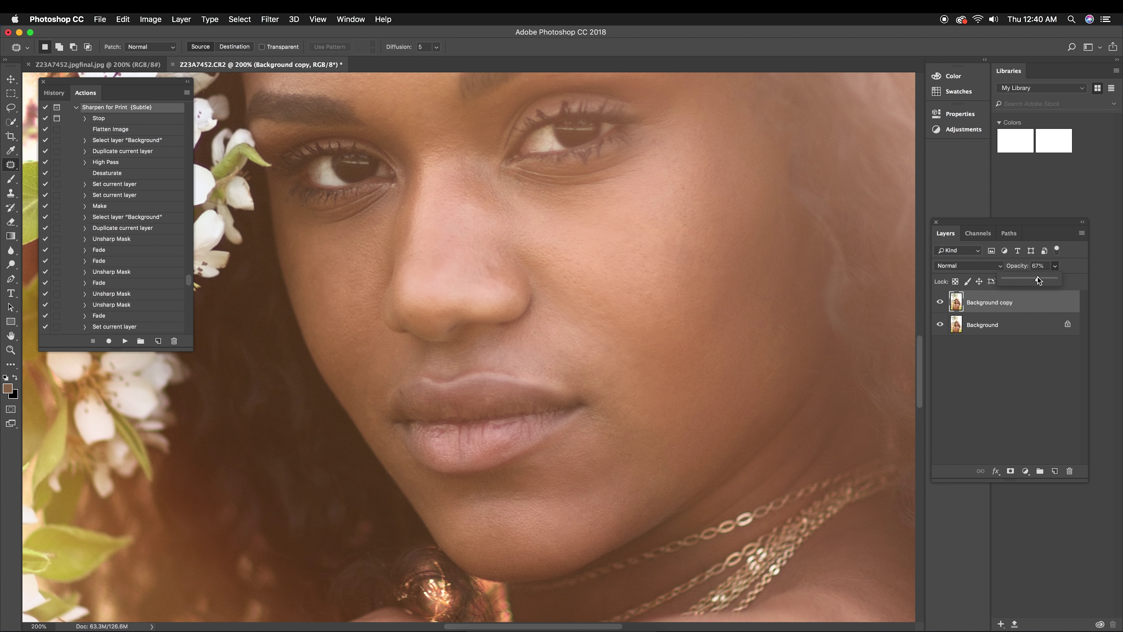
click(1081, 233)
click(986, 549)
key(super+z)
scroll(494, 326, up, 2)
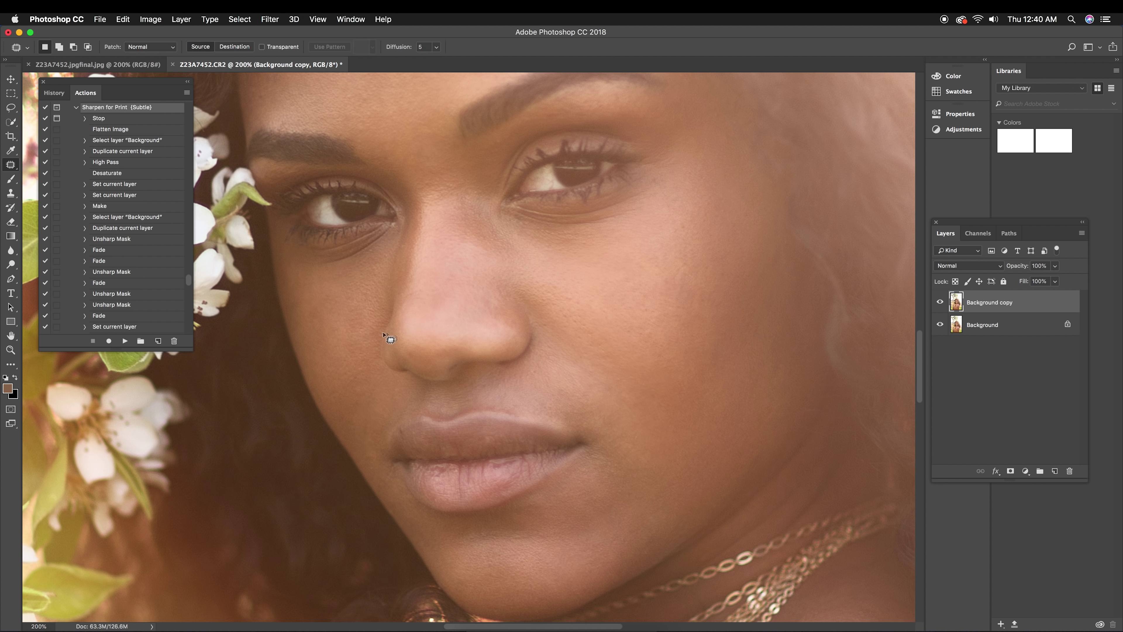
scroll(343, 353, up, 5)
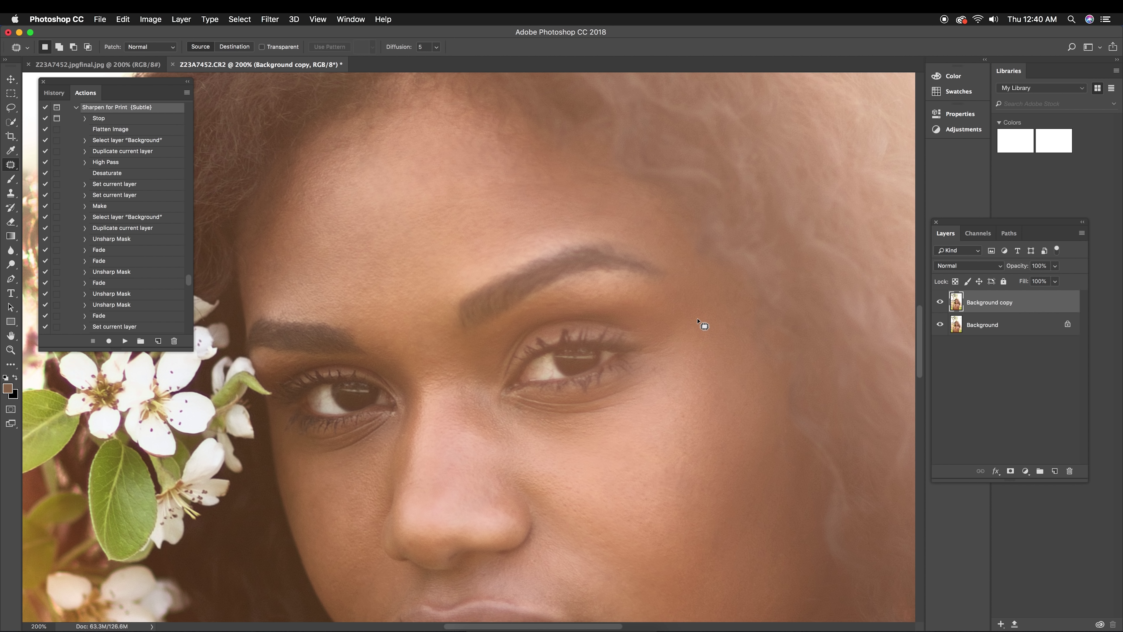
key(super+minus)
key(super+minus)
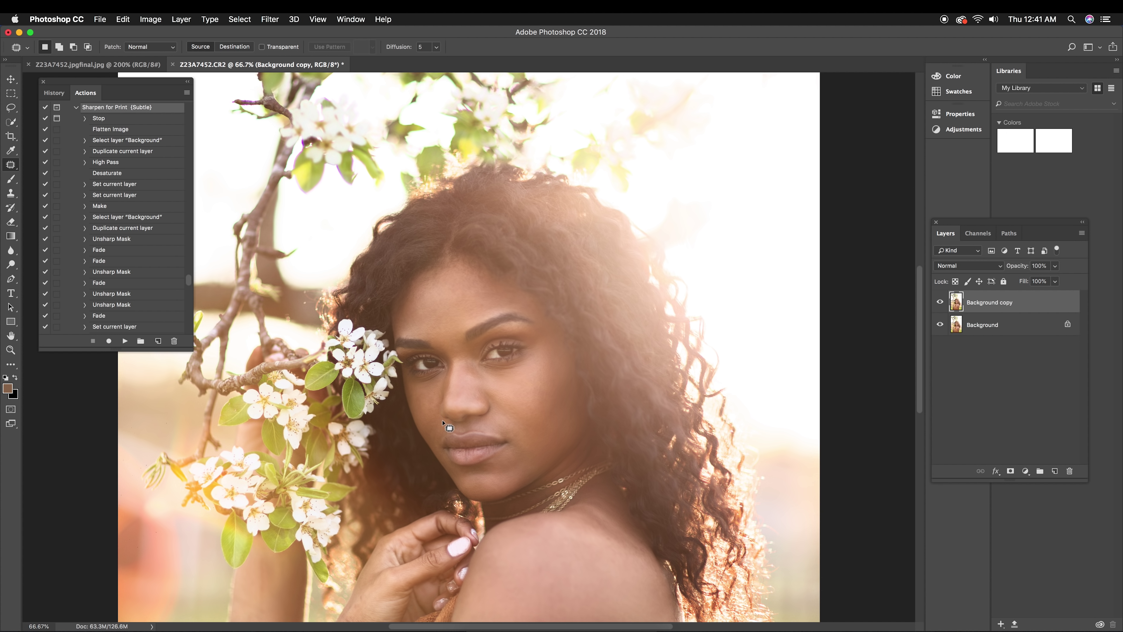
- Duplicate Background copy and paint sampled forehead, lighter and lip-side skin tones with the Brush at 14%
drag(1015, 313, 1055, 470)
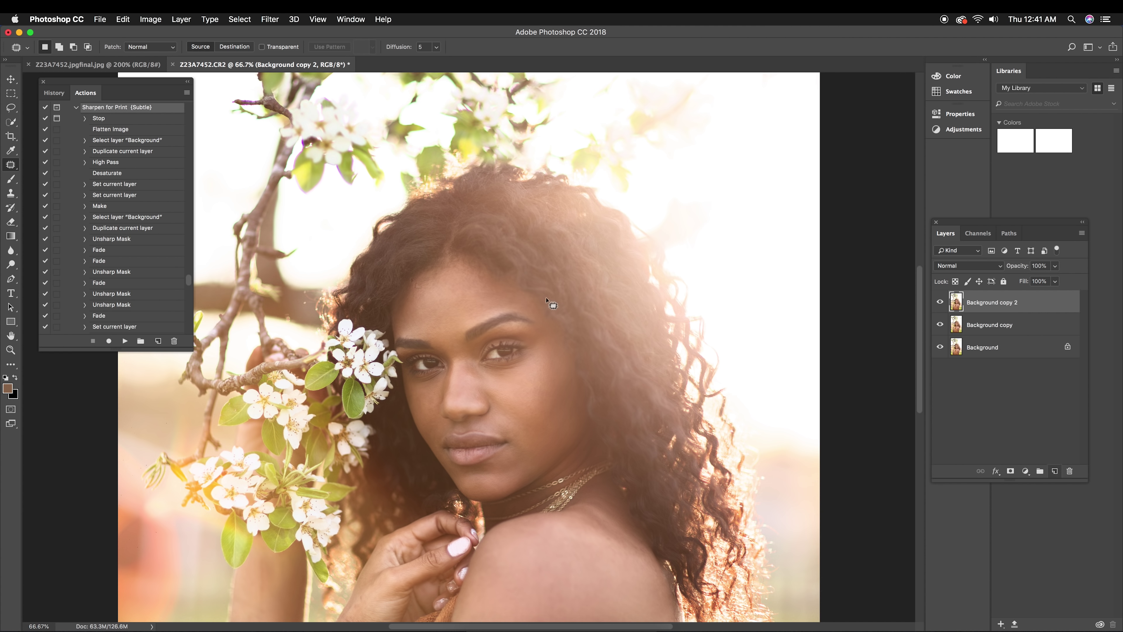
click(12, 182)
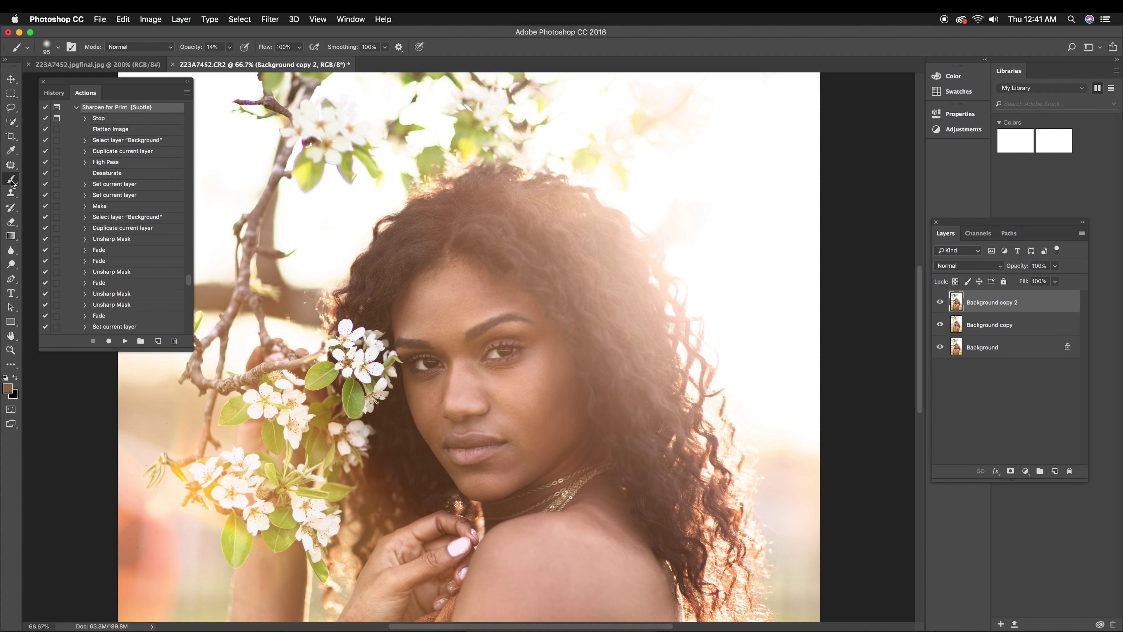
key(super+plus)
key(super+plus)
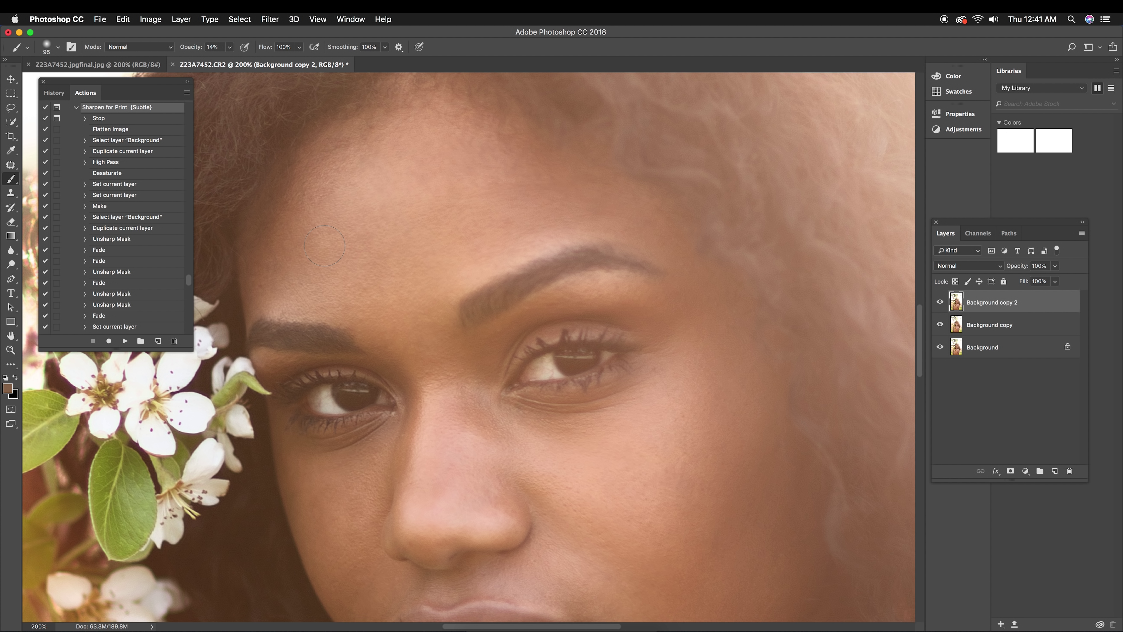
alt+click(312, 297)
scroll(527, 176, down, 3)
alt+click(386, 246)
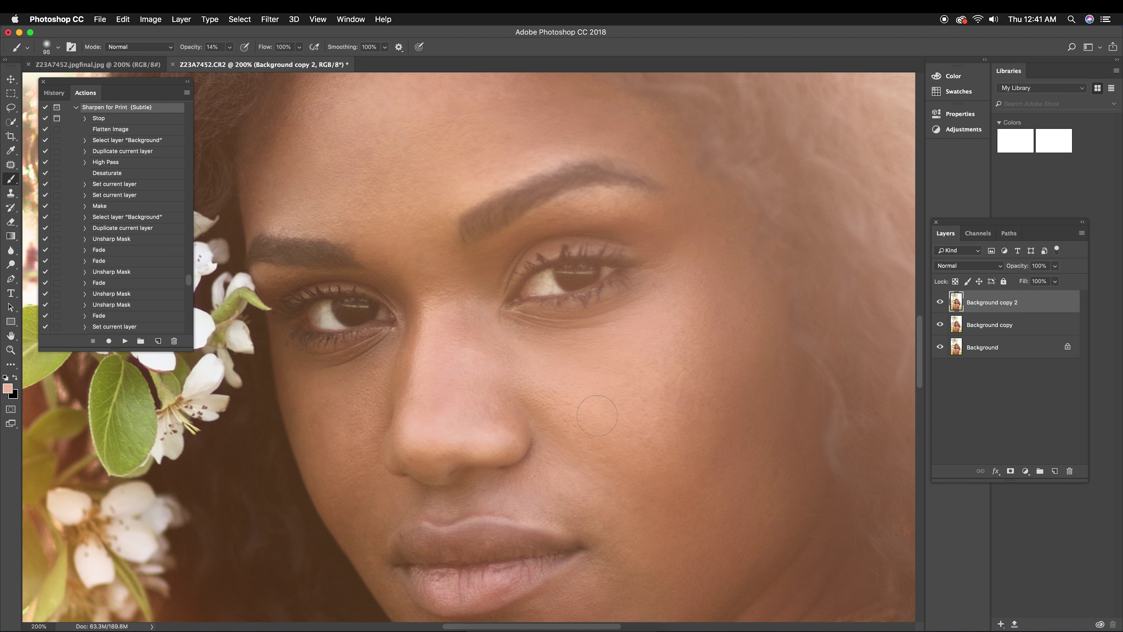
scroll(597, 415, down, 1)
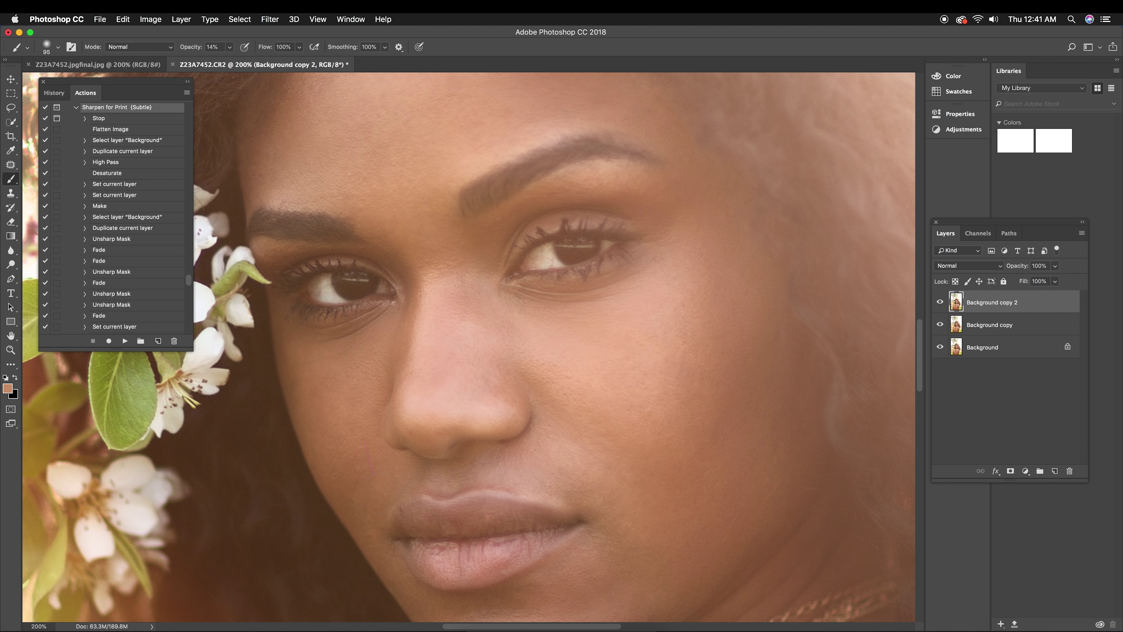
scroll(574, 466, down, 4)
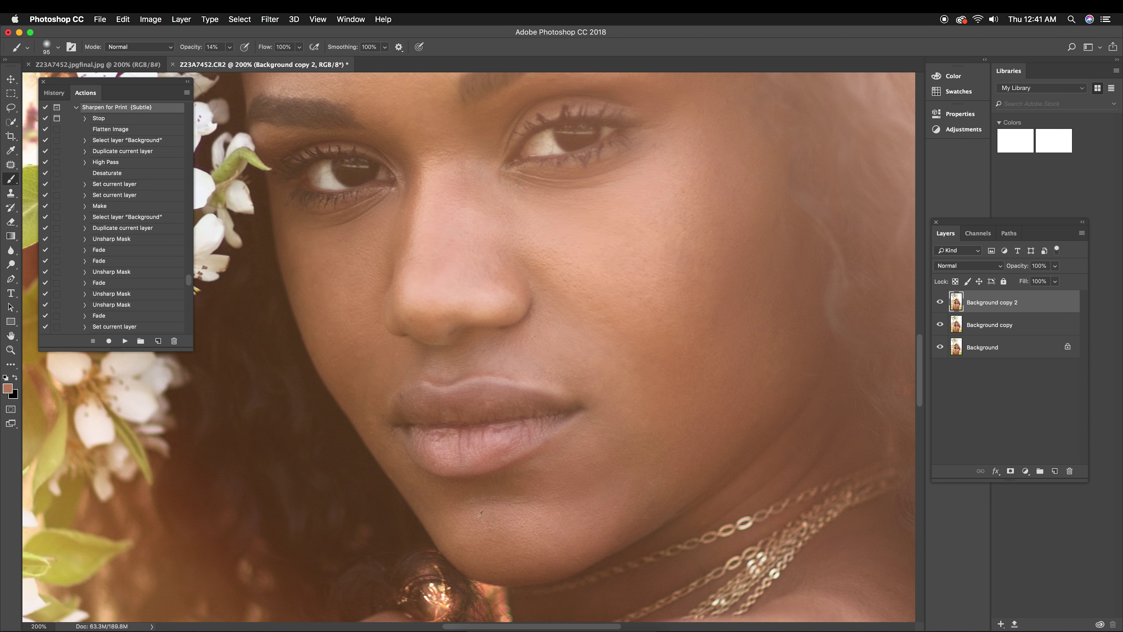
alt+click(409, 458)
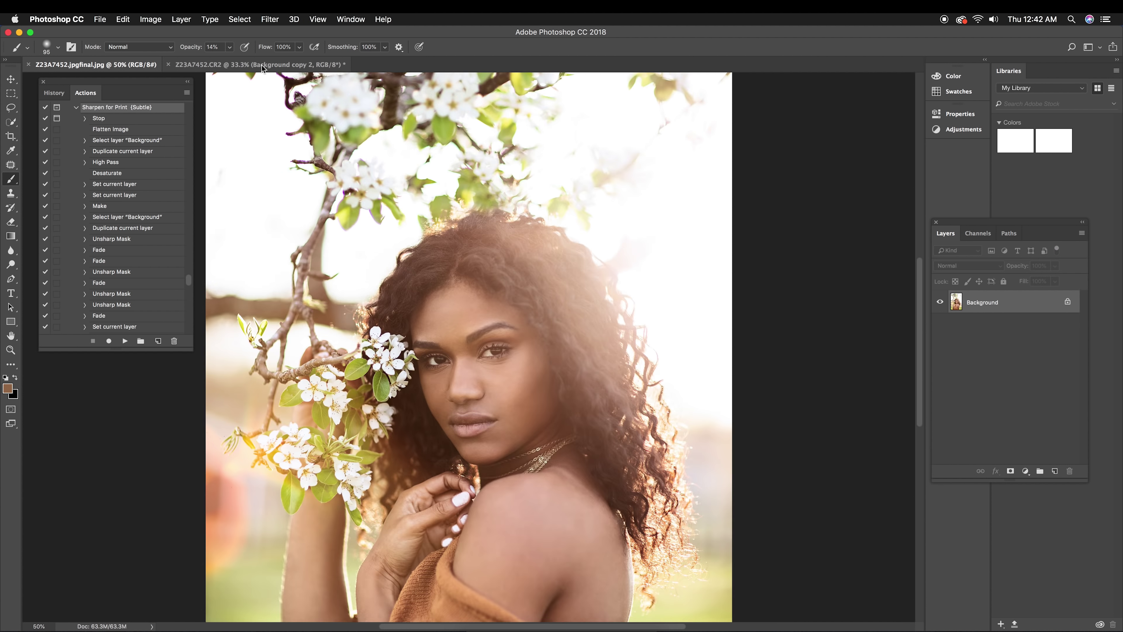
- Compare with the finished JPG, then duplicate the top layer into Background copy 3
key(super+minus)
key(ctrl+Tab)
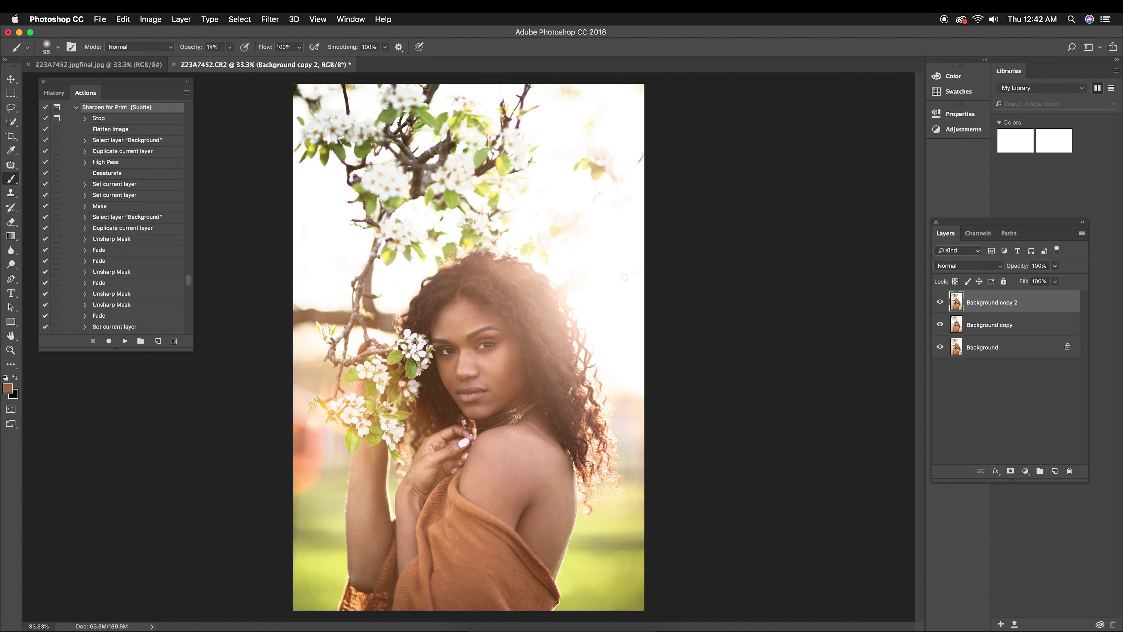
drag(1021, 303, 1054, 471)
key(super+1)
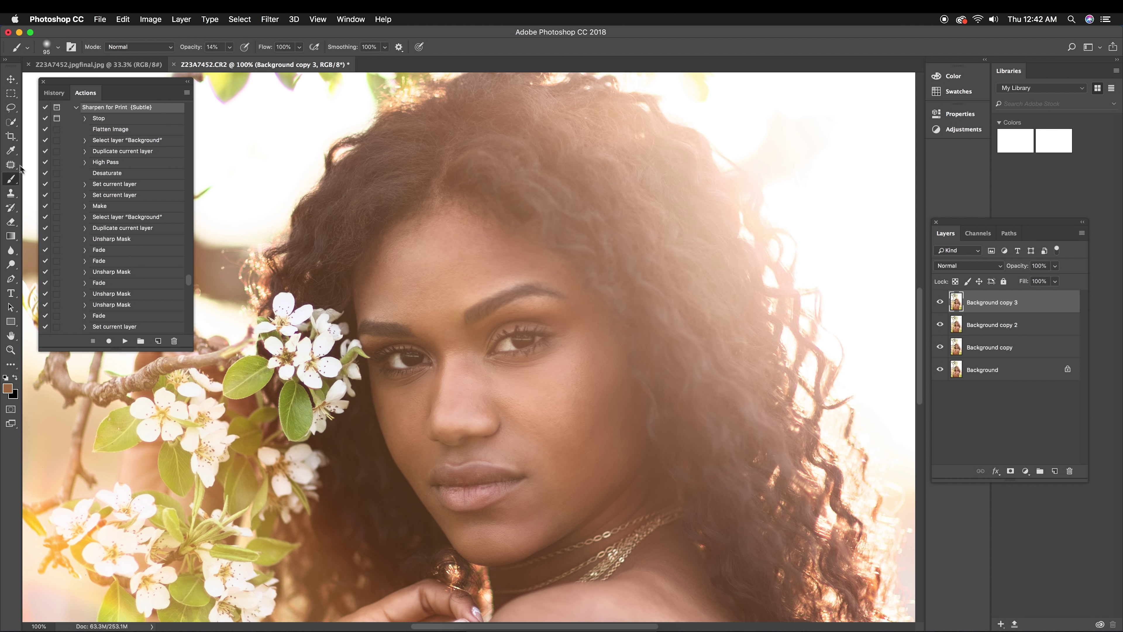
- Patch a spot on the cheek with the Patch tool at 100% zoom
key(j)
scroll(482, 389, down, 2)
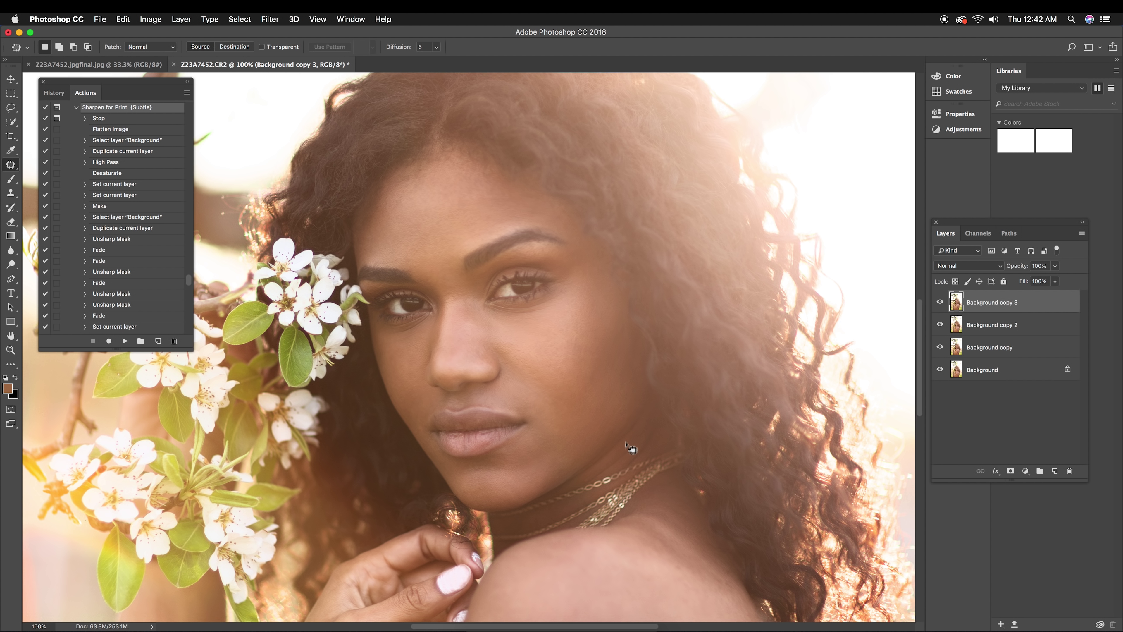
key(super+minus)
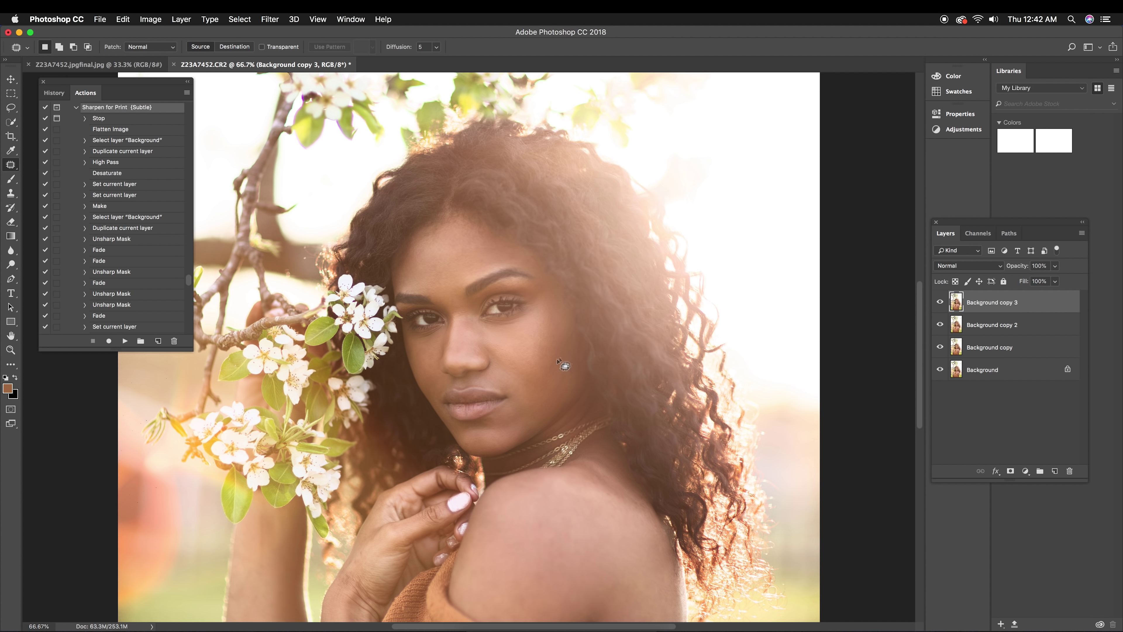
key(super+plus)
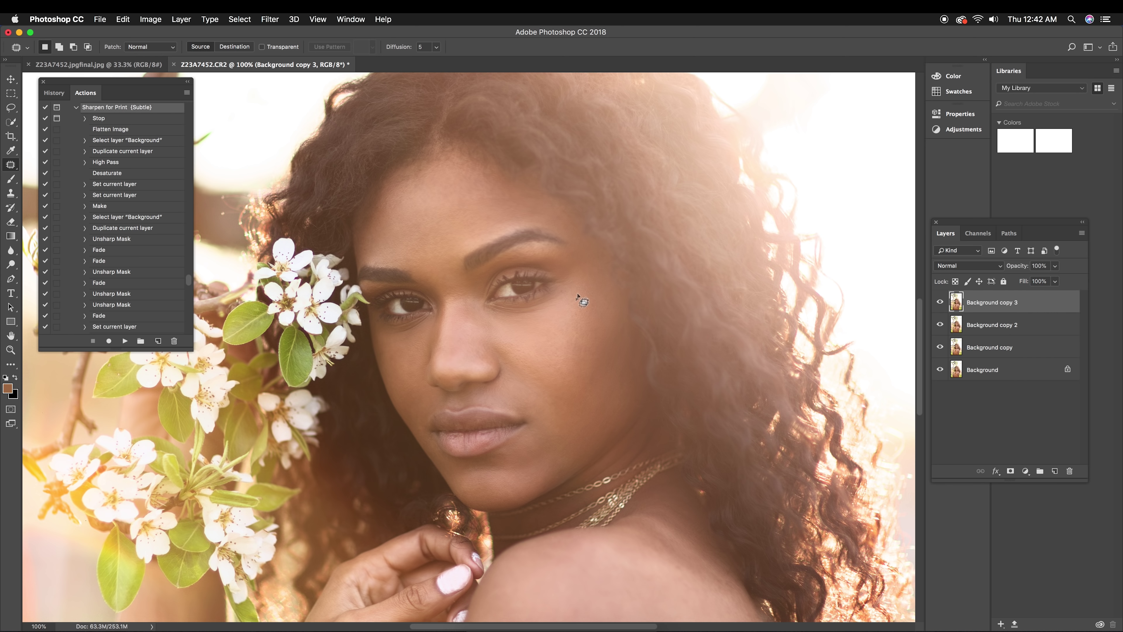
mouse_move(579, 351)
mouse_down()
mouse_move(578, 335)
mouse_move(606, 394)
mouse_move(591, 402)
mouse_up()
click(591, 402)
- Duplicate Background copy 3 and patch the smile line on the new layer
drag(1037, 305, 1054, 470)
mouse_move(544, 405)
mouse_down()
mouse_move(569, 410)
mouse_move(499, 350)
mouse_up()
drag(533, 376, 579, 376)
click(662, 376)
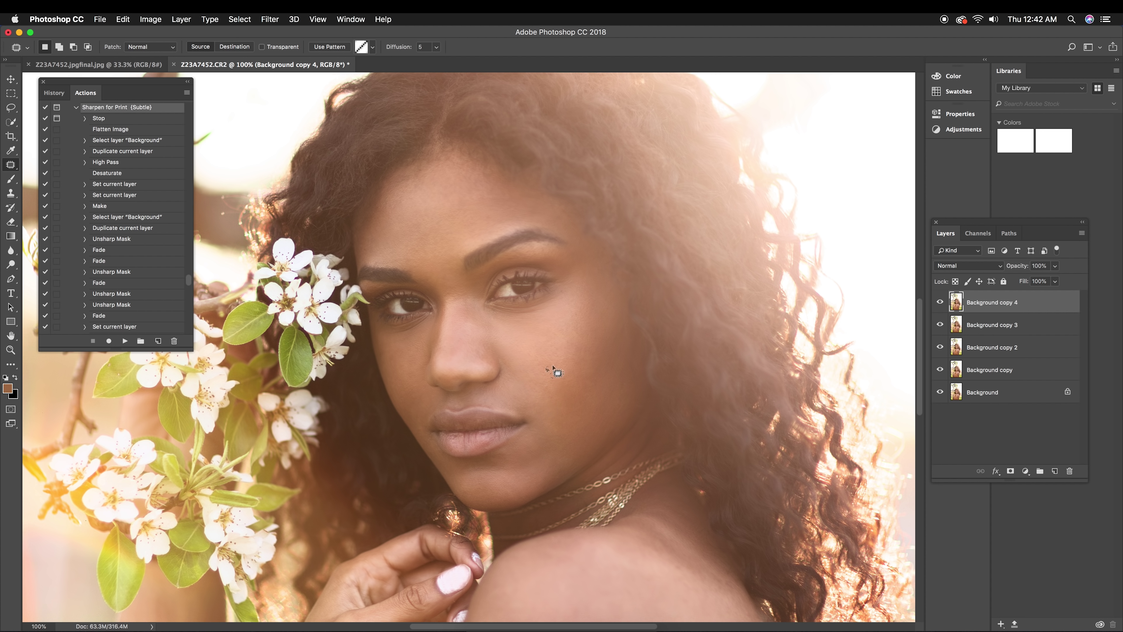
- Set the top layer to 42% opacity, Merge Visible, and duplicate the merged Background
scroll(547, 373, down, 2)
drag(1055, 265, 1054, 470)
click(940, 302)
click(1082, 233)
click(1002, 537)
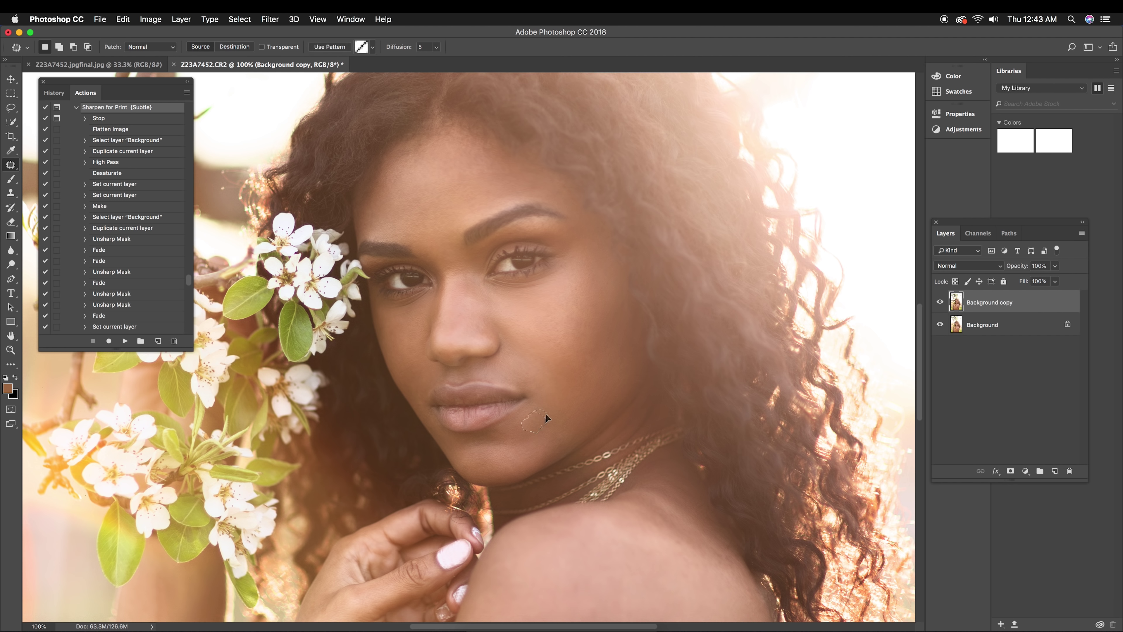
- Set the layer opacity to 90% and patch a spot near the chin
key(9)
mouse_move(560, 424)
mouse_down()
mouse_move(547, 429)
mouse_move(567, 439)
mouse_up()
key(super+d)
key(Return)
- Patch two cheek spots, then zoom out and compare the whole portrait with the finished JPG
scroll(418, 413, up, 3)
scroll(588, 385, down, 1)
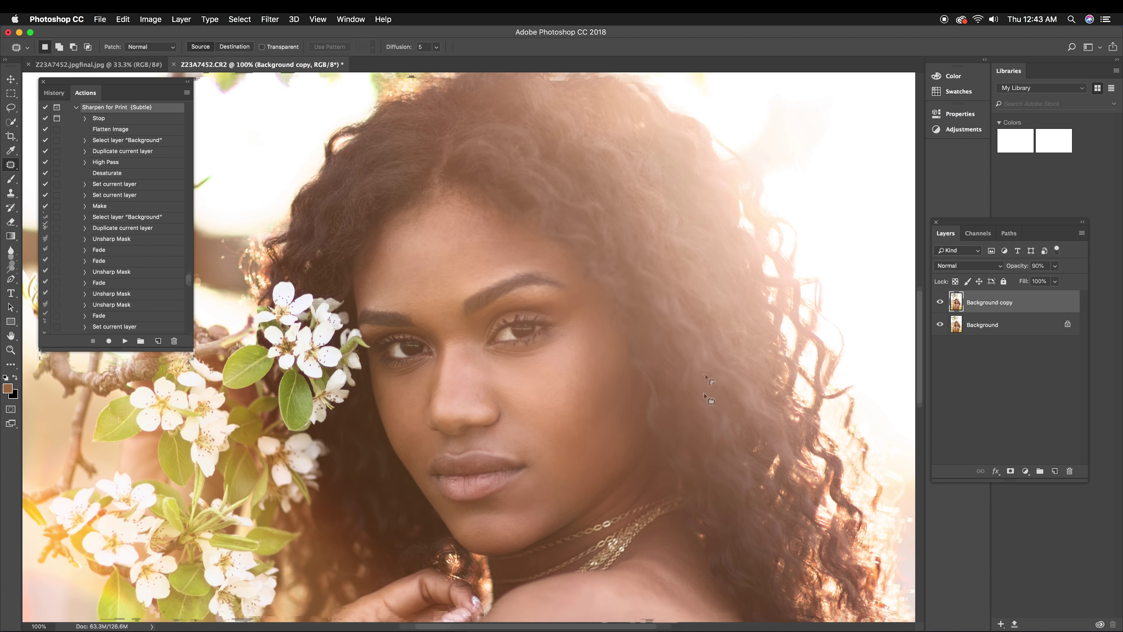
mouse_move(572, 367)
mouse_down()
mouse_move(571, 387)
mouse_move(597, 373)
mouse_up()
key(super+d)
scroll(603, 423, down, 1)
drag(597, 373, 604, 374)
key(super+d)
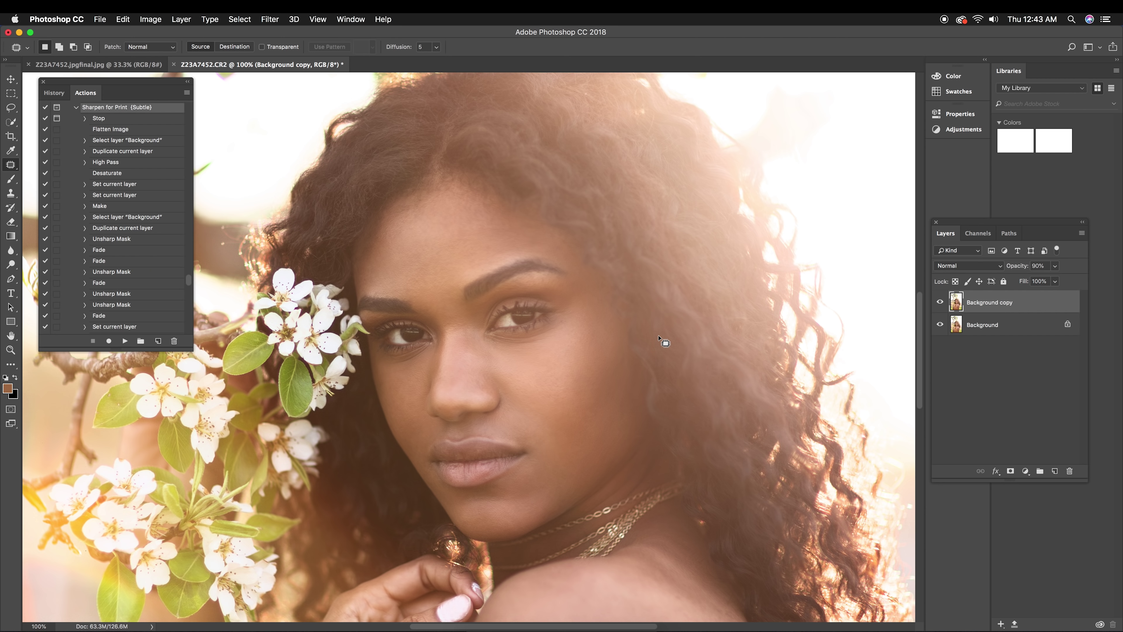
key(super+minus)
key(super+minus)
key(super+minus)
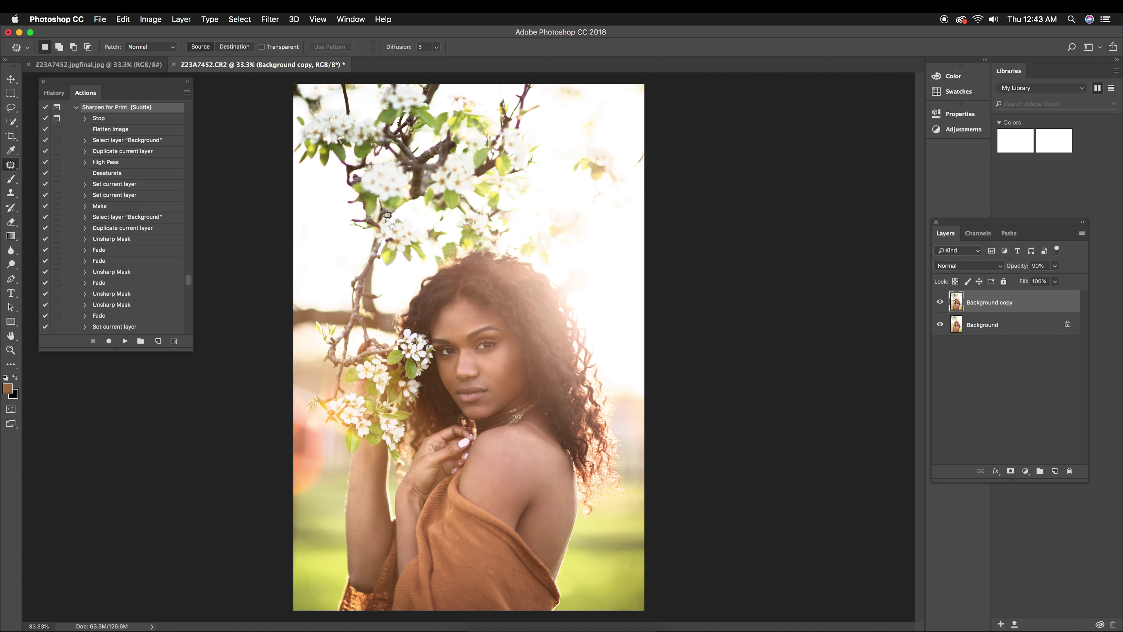
click(109, 70)
- Apply the Camera Raw Filter with Highlights -62, Shadows -5, Whites +38, Blacks -26, Clarity +8
click(270, 19)
click(309, 84)
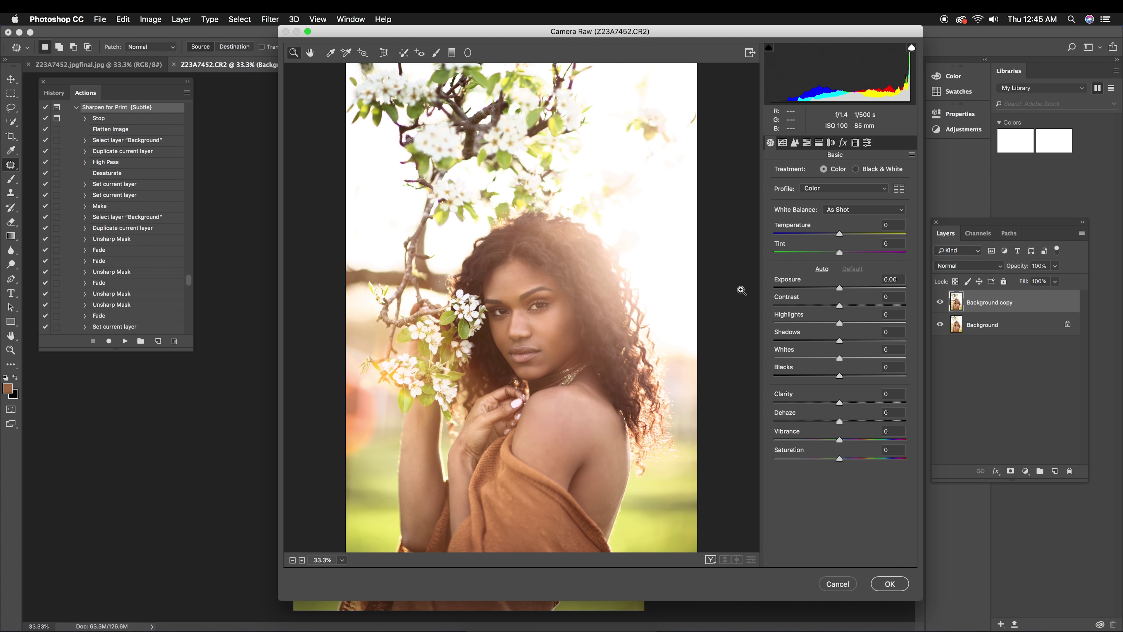
drag(840, 235, 841, 306)
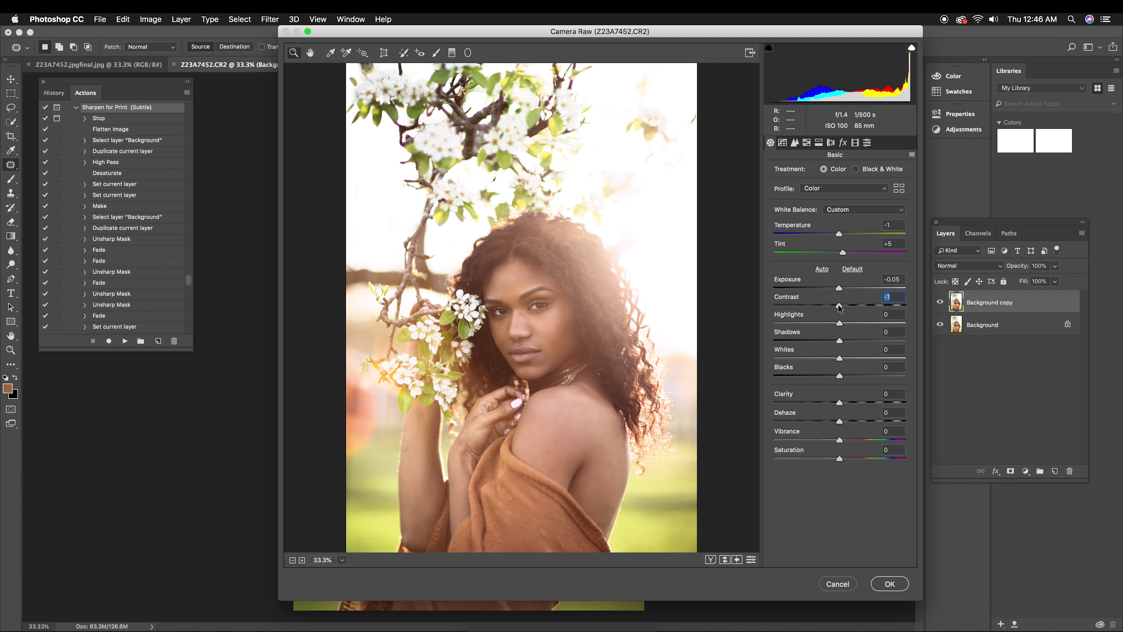
drag(839, 323, 799, 327)
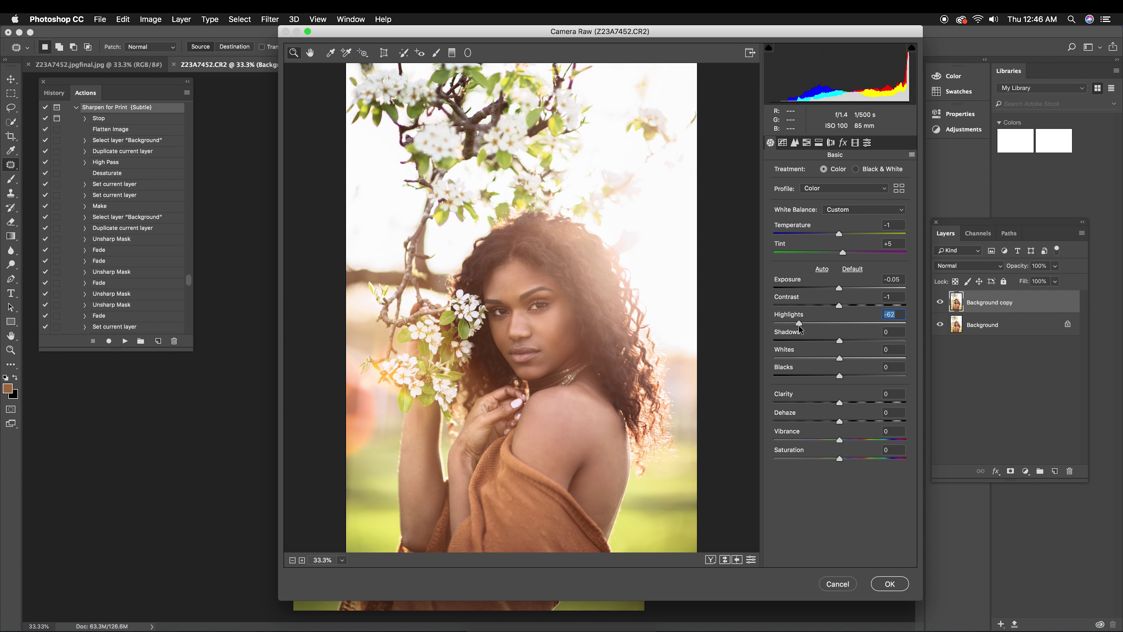
mouse_move(840, 358)
mouse_down()
mouse_move(868, 359)
mouse_move(847, 376)
mouse_move(811, 378)
mouse_move(862, 377)
mouse_move(819, 378)
mouse_move(837, 342)
mouse_up()
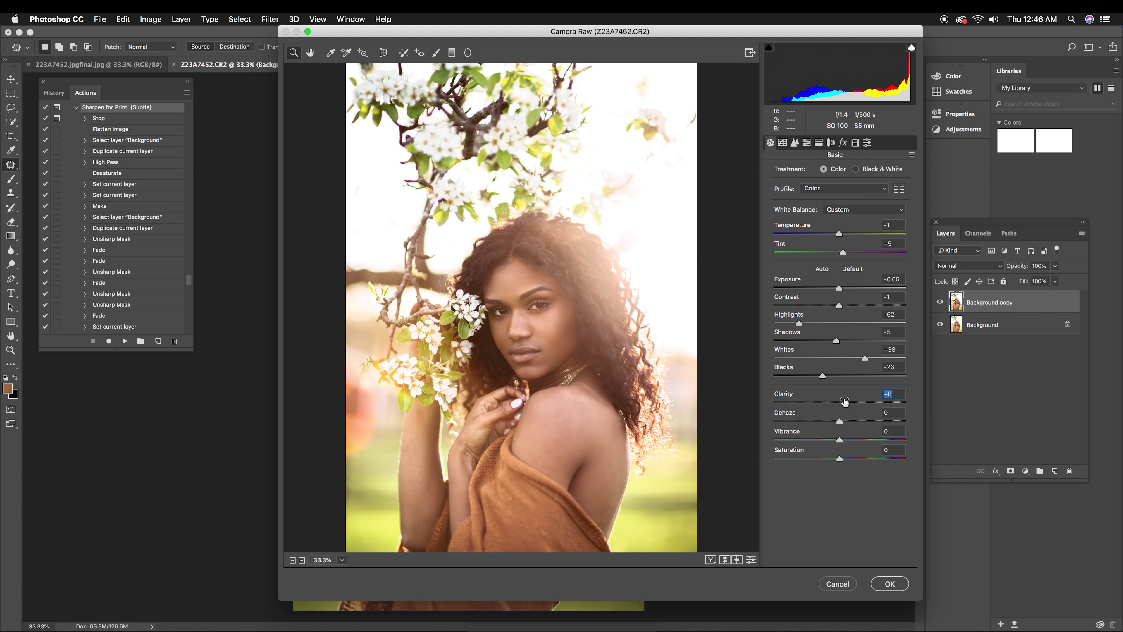
click(897, 584)
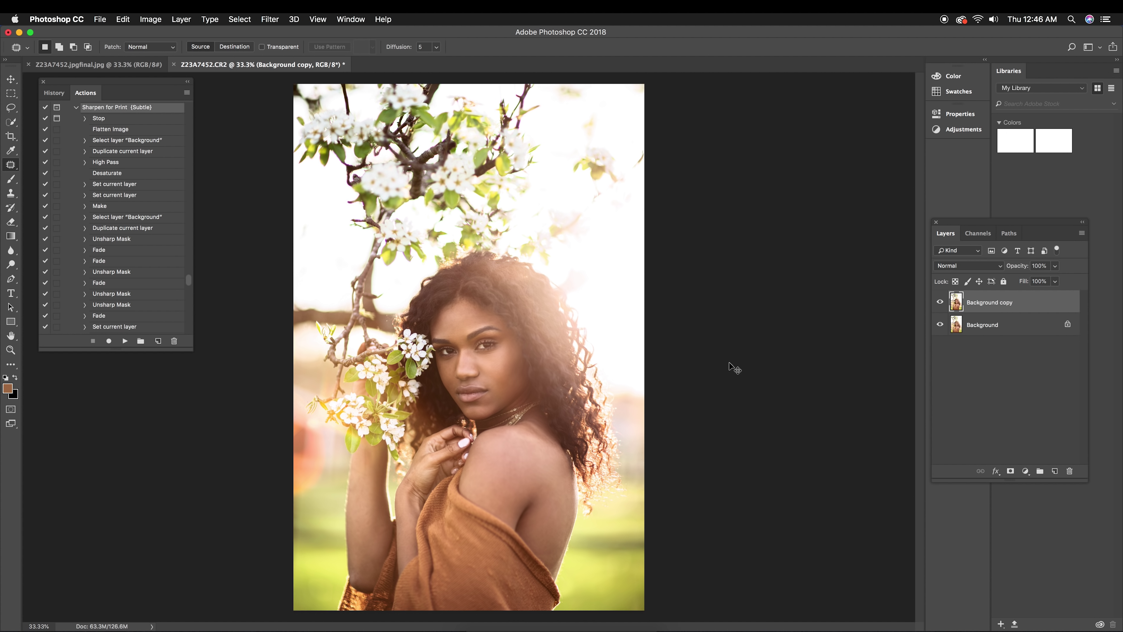
- Flip between the jpgfinal and CR2 tabs to compare the two versions
click(124, 66)
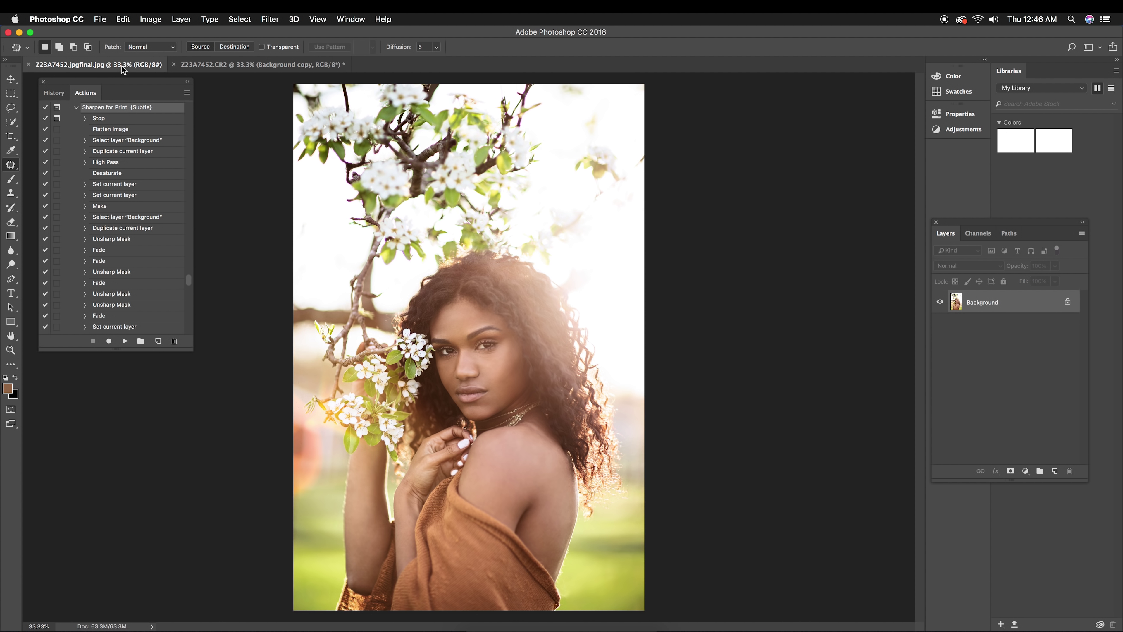
click(297, 66)
click(102, 65)
click(287, 64)
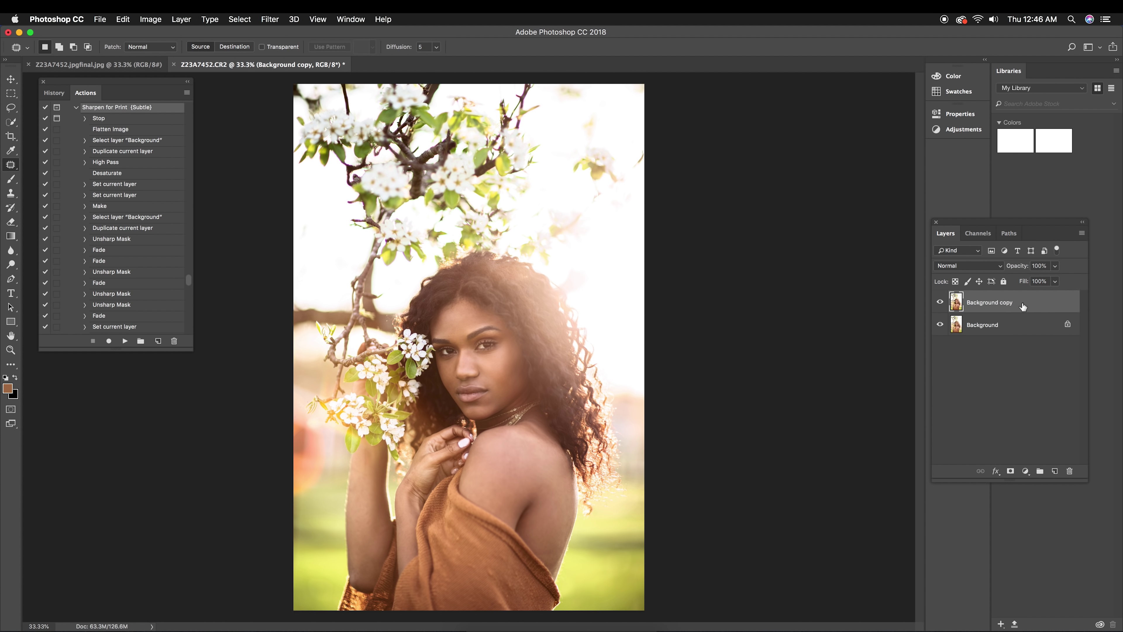
- Add a Luminosity-mode Curves layer with three curve points and the upper curve lifted
click(1026, 470)
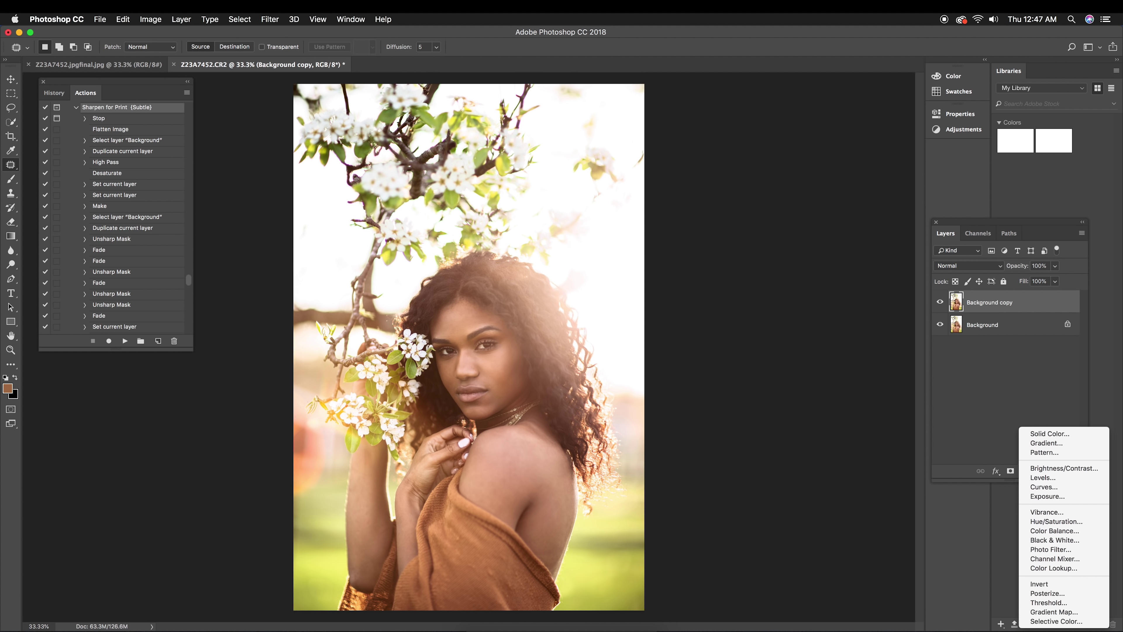
click(1063, 488)
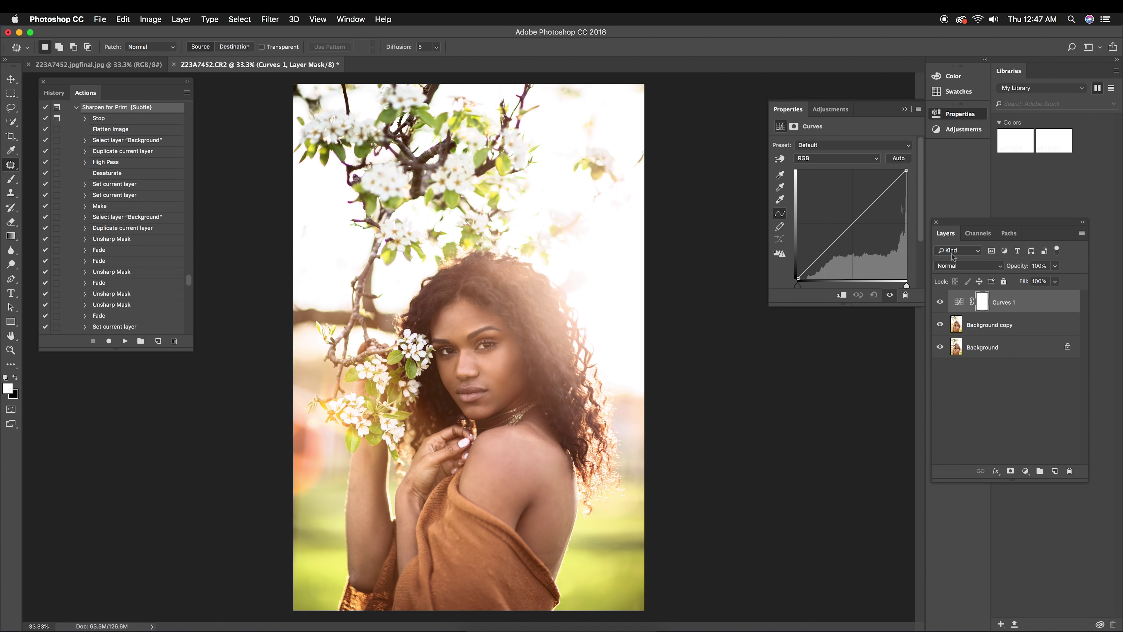
click(985, 263)
click(955, 515)
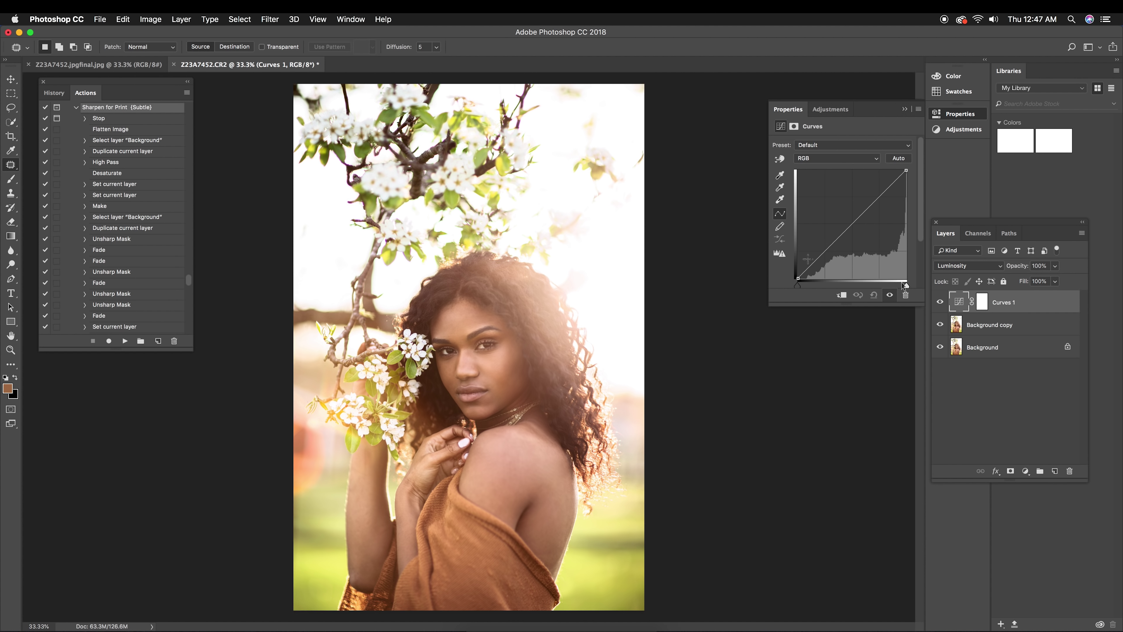
click(827, 247)
click(855, 220)
click(875, 199)
drag(888, 188, 890, 178)
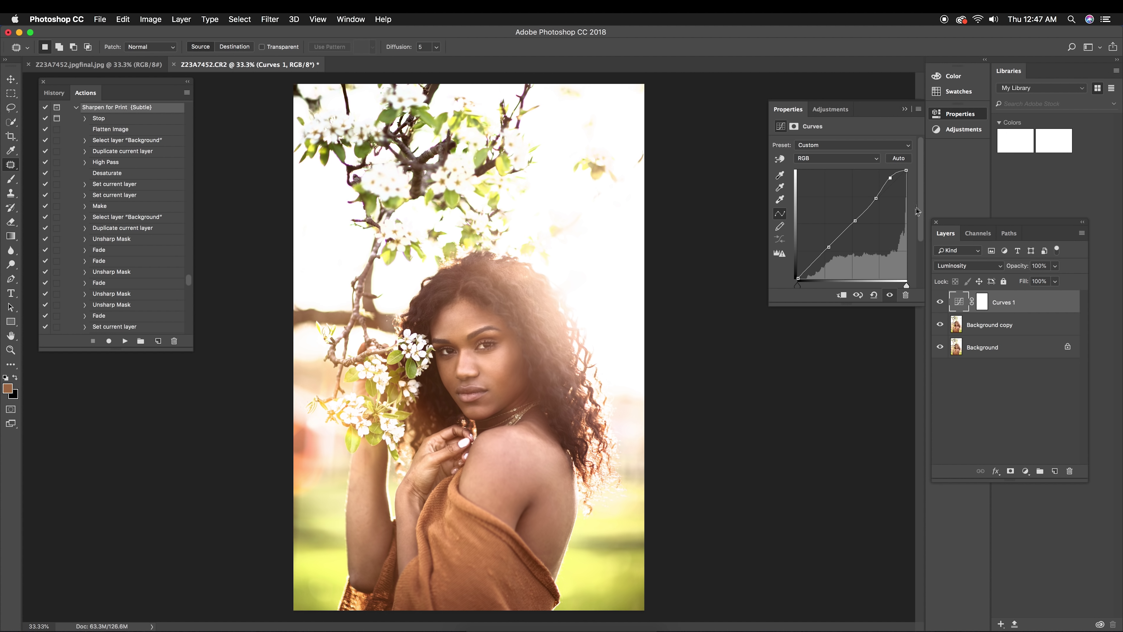
- Toggle Curves 1 visibility to compare the portrait with and without the brightening
click(905, 110)
click(939, 302)
click(939, 302)
click(939, 302)
click(939, 302)
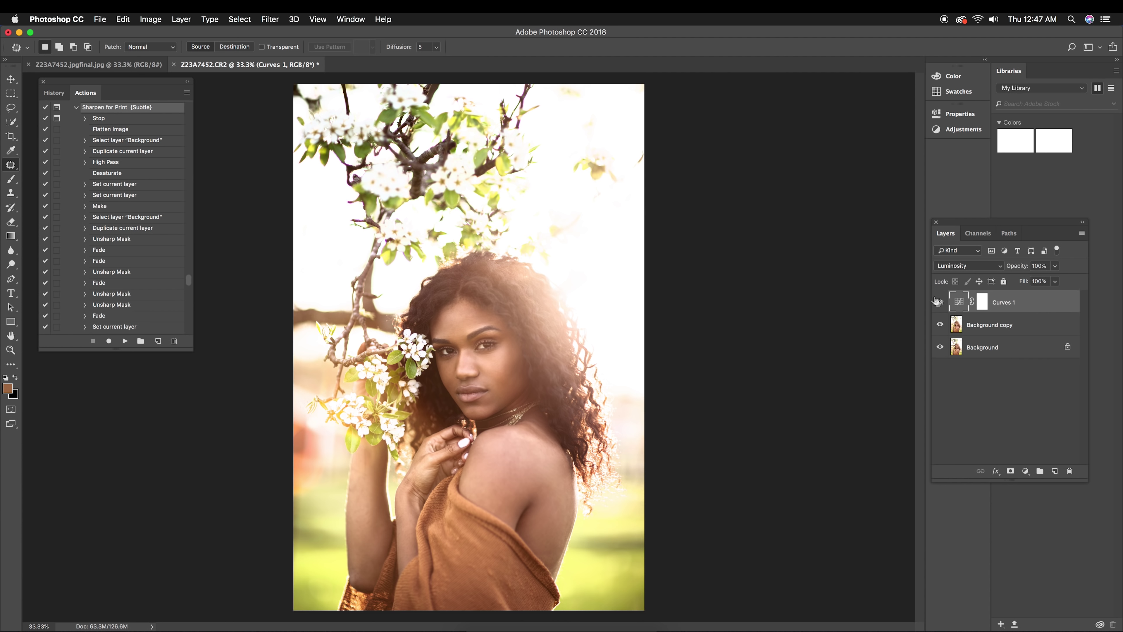
- Flip three times between jpgfinal and the brightened CR2 portrait, then view the face at 100%
click(131, 67)
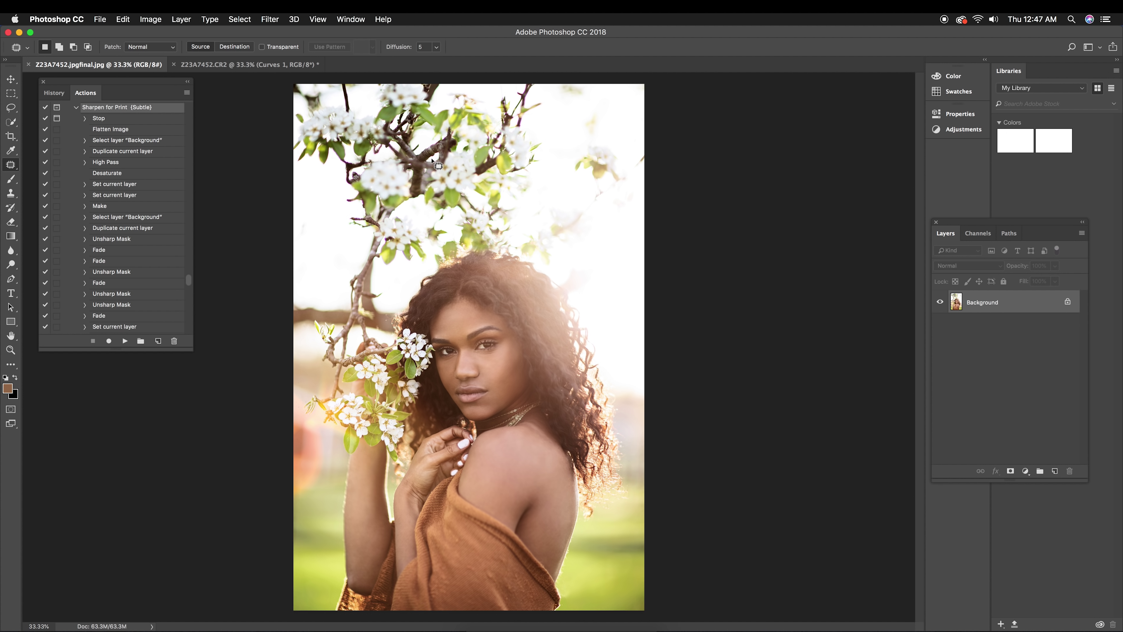
click(242, 65)
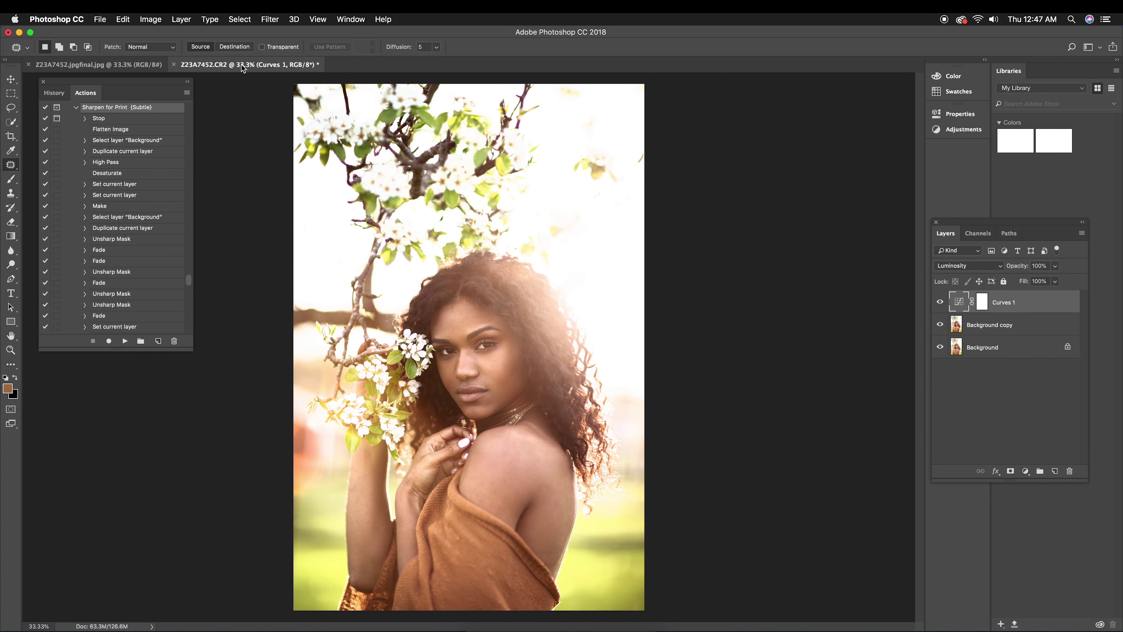
click(127, 66)
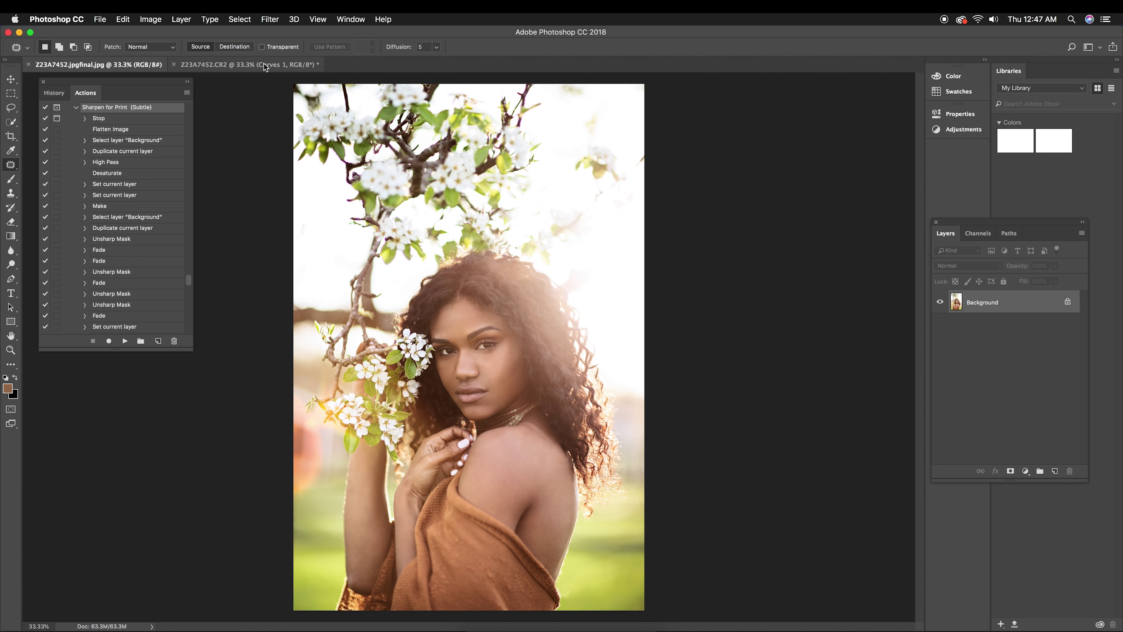
click(264, 65)
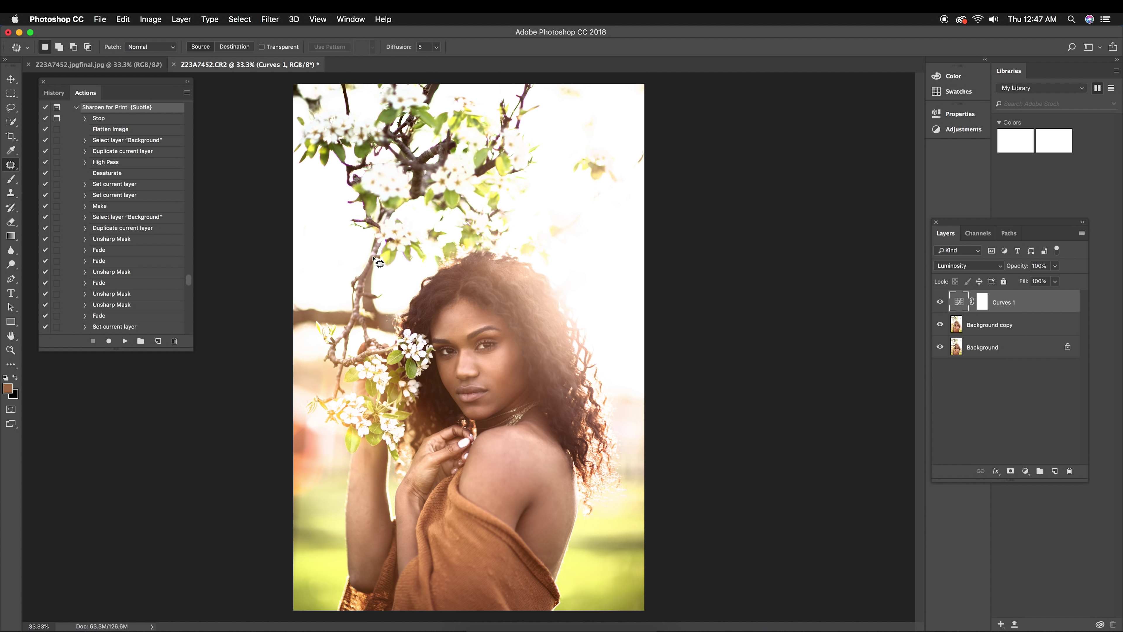
click(111, 66)
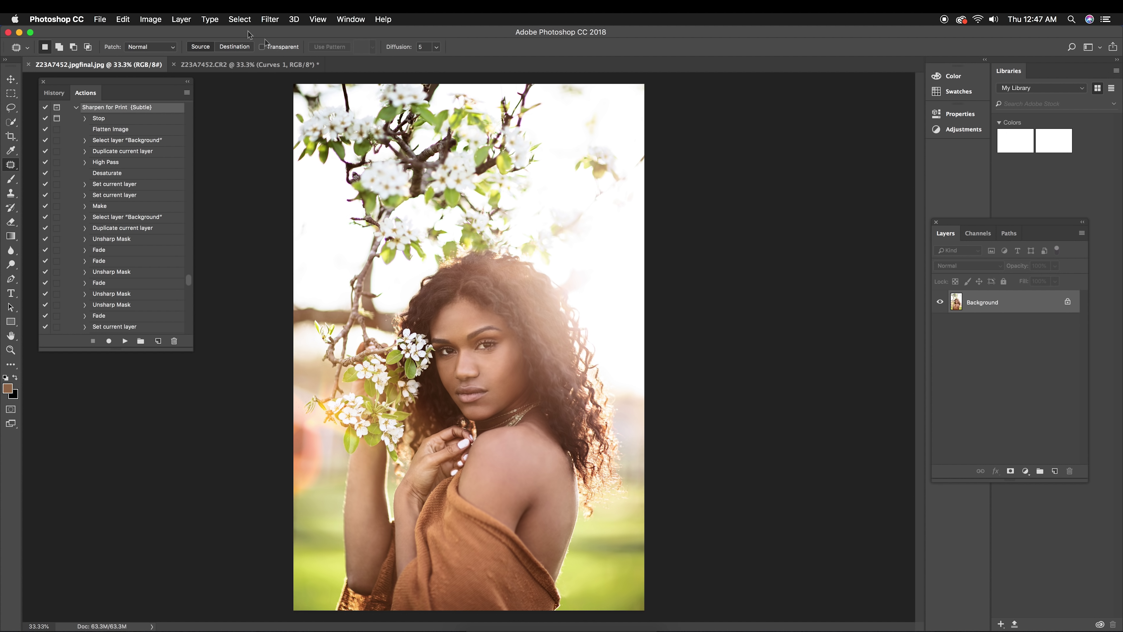
click(248, 65)
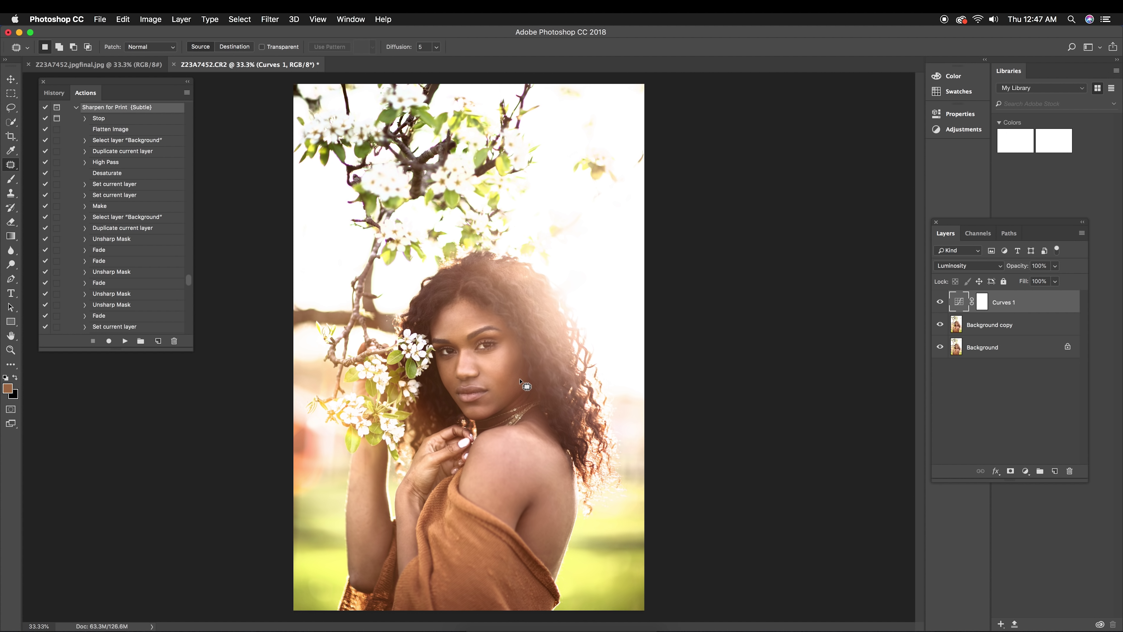
key(super+1)
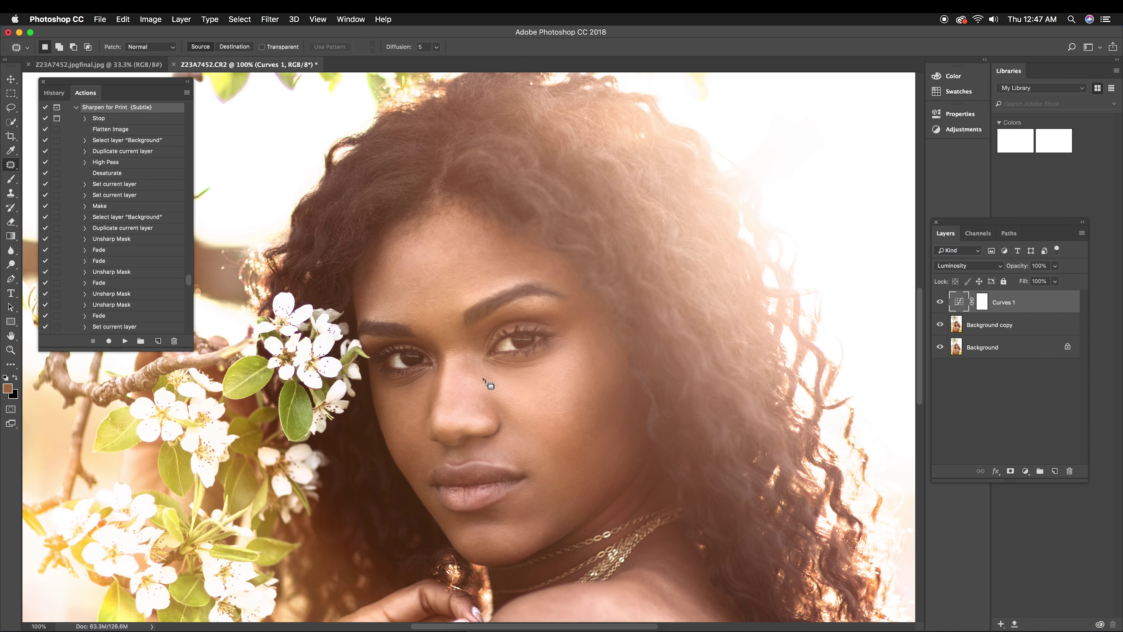
- Select the Brush and flatten the image into a single Background layer
key(b)
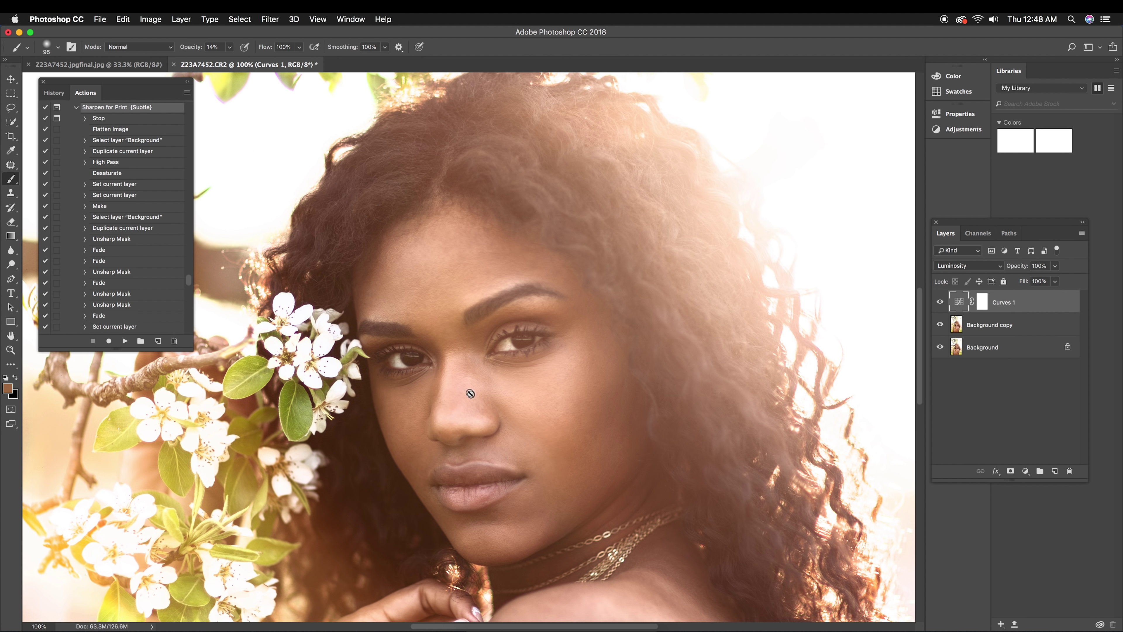
click(1082, 233)
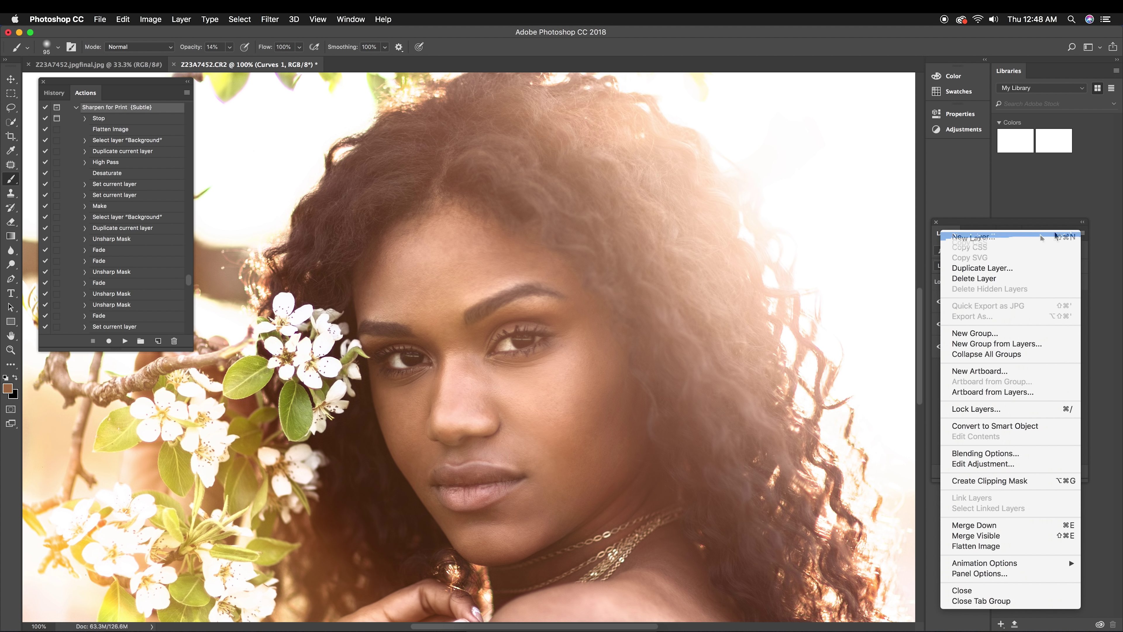
click(996, 546)
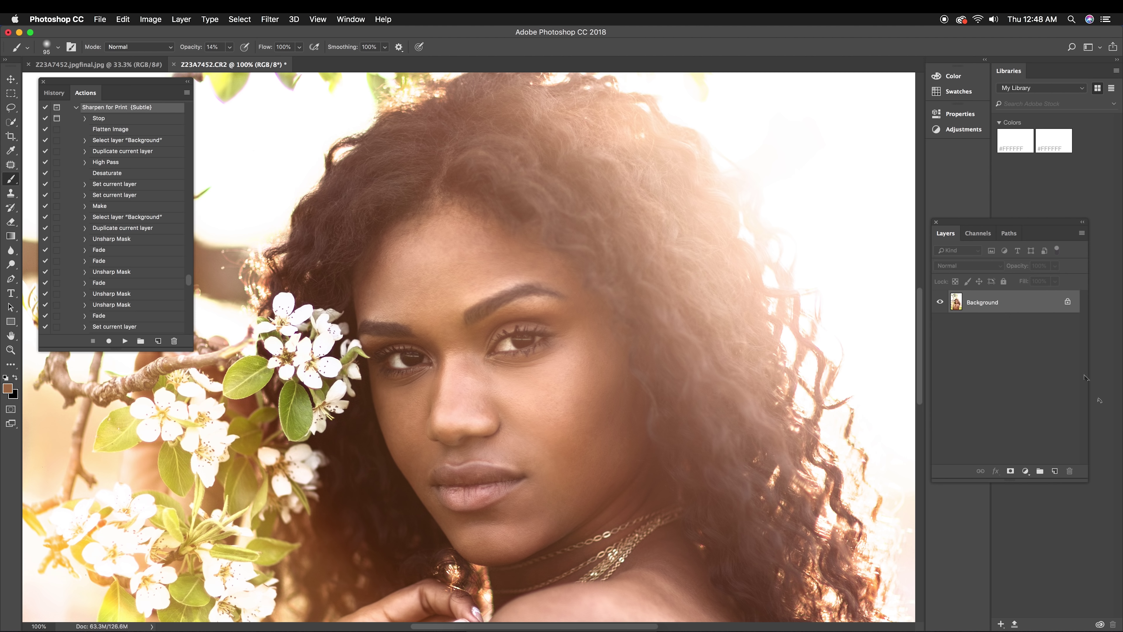
- Duplicate Background as Background copy and sample a light nose tone and a darker brown skin tone
drag(1028, 304, 1055, 471)
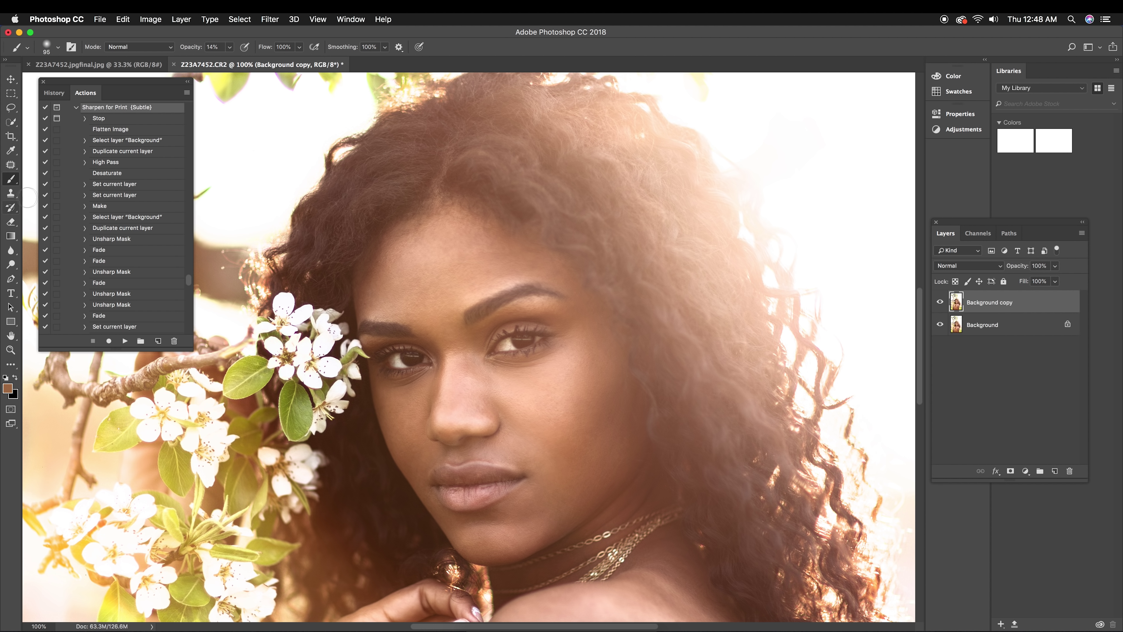
alt+click(463, 390)
alt+click(569, 487)
- Zoom out from 100% to 33.3% to see the whole portrait
key(super+minus)
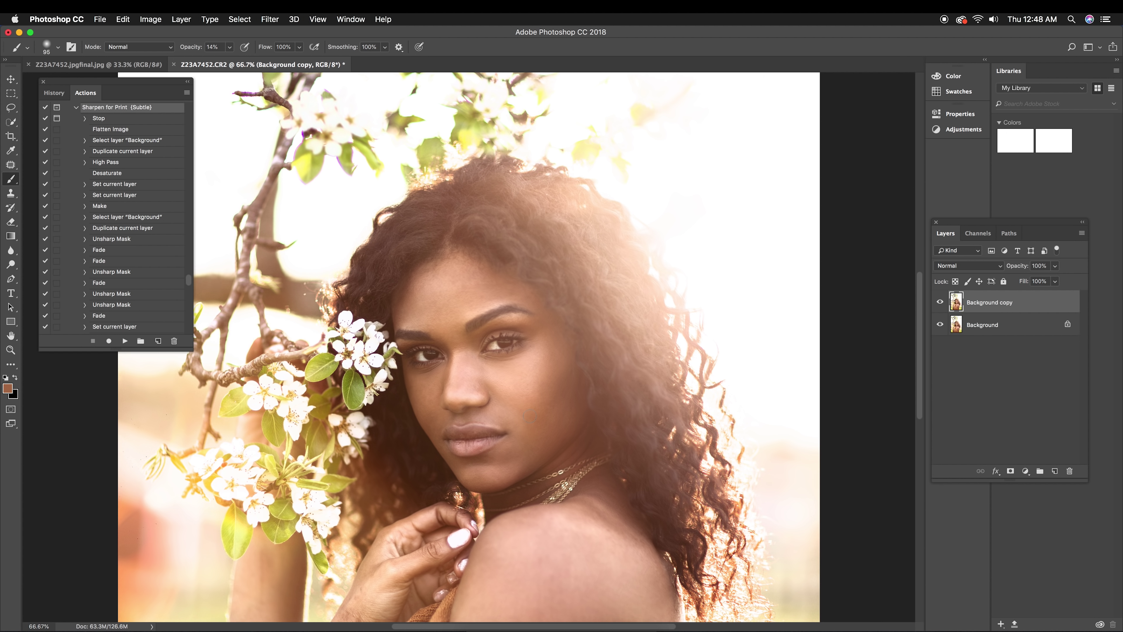
key(super+minus)
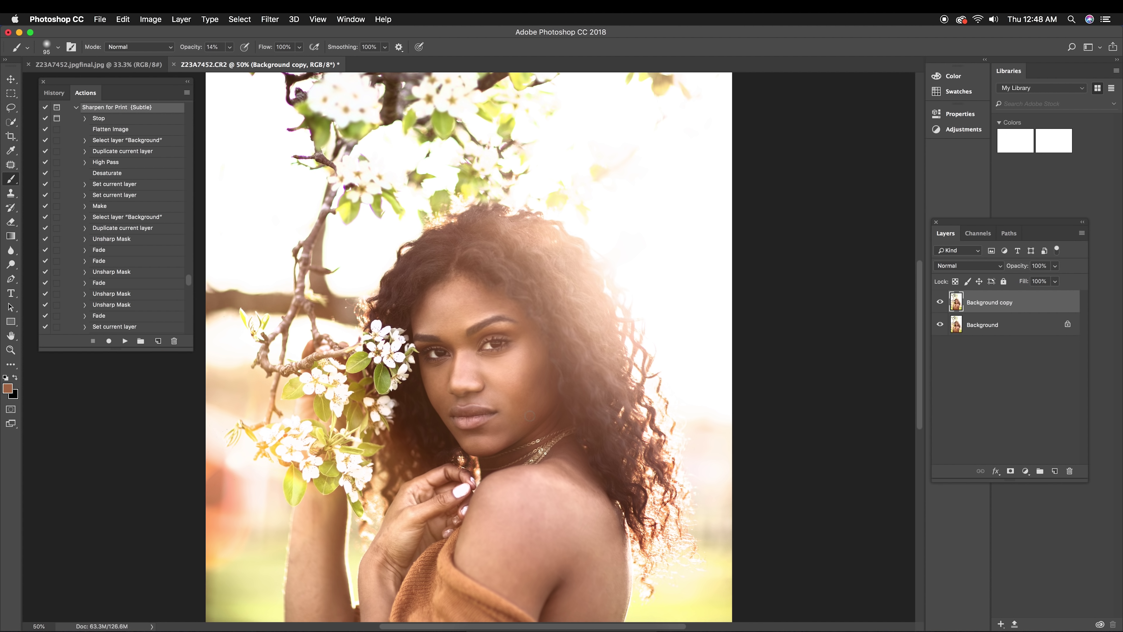
key(super+minus)
- Flip repeatedly between the edited CR2 portrait and jpgfinal, ending on jpgfinal
click(110, 65)
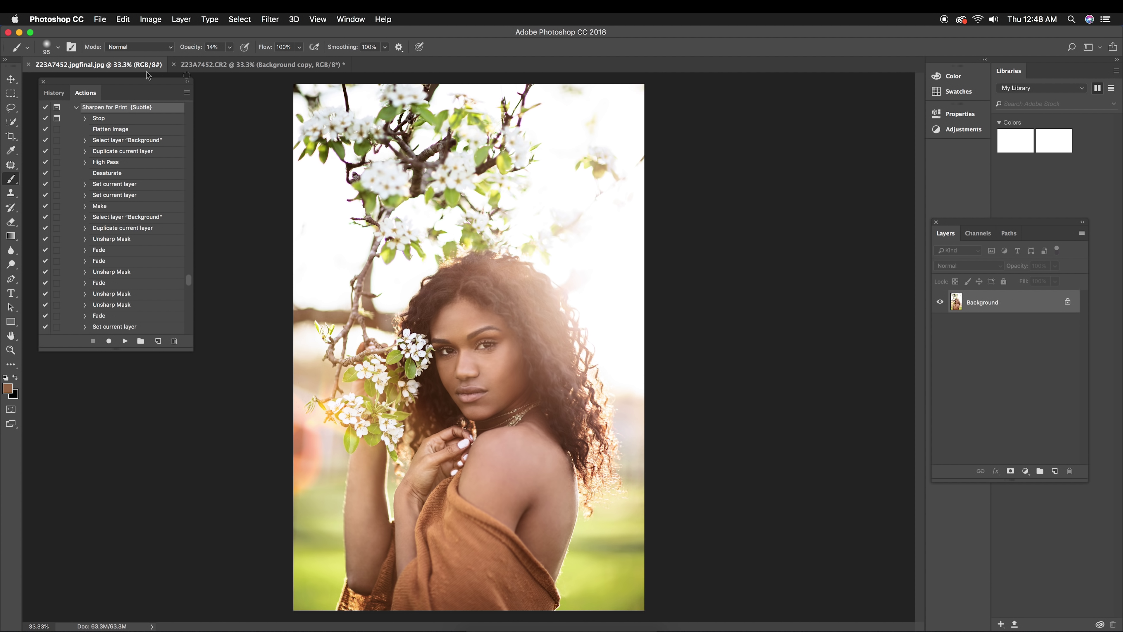
click(286, 65)
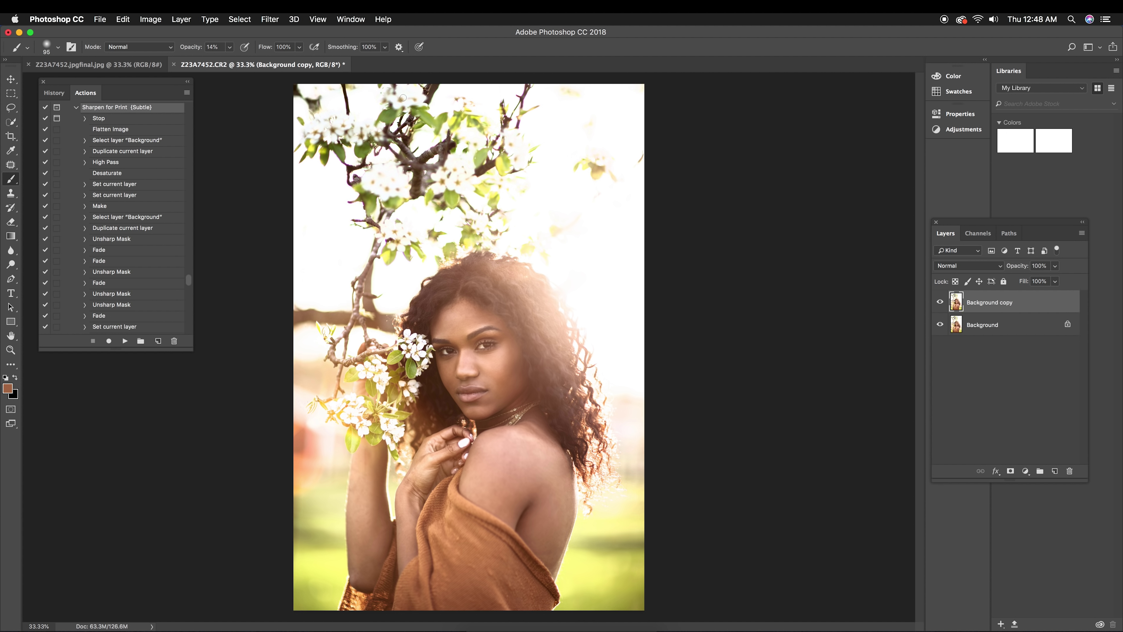
click(132, 65)
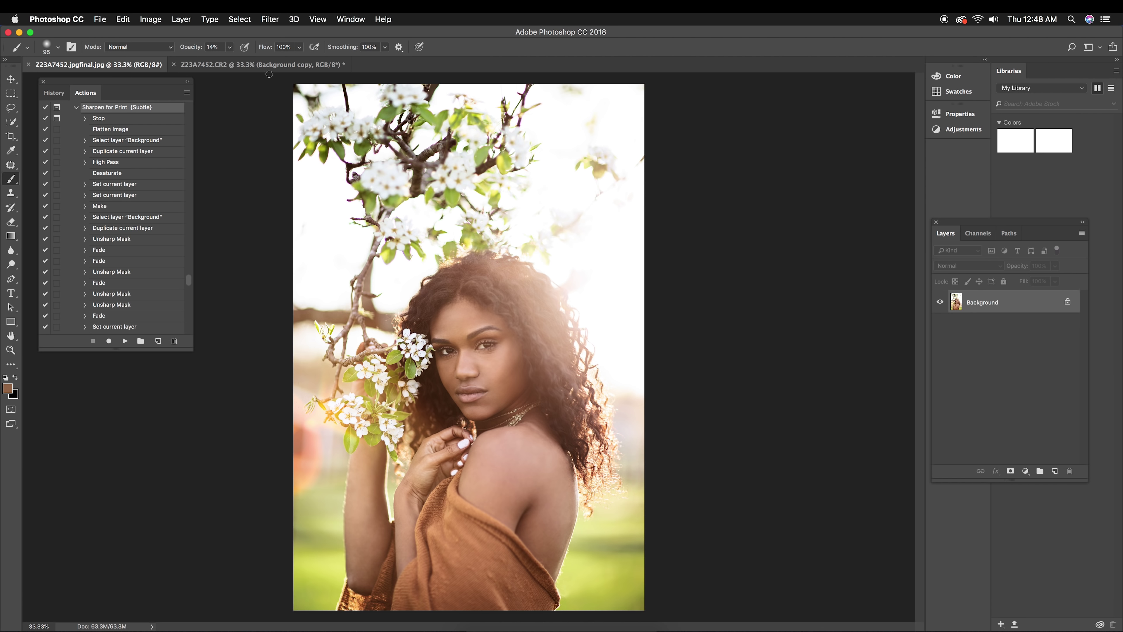
click(266, 66)
click(142, 65)
click(306, 65)
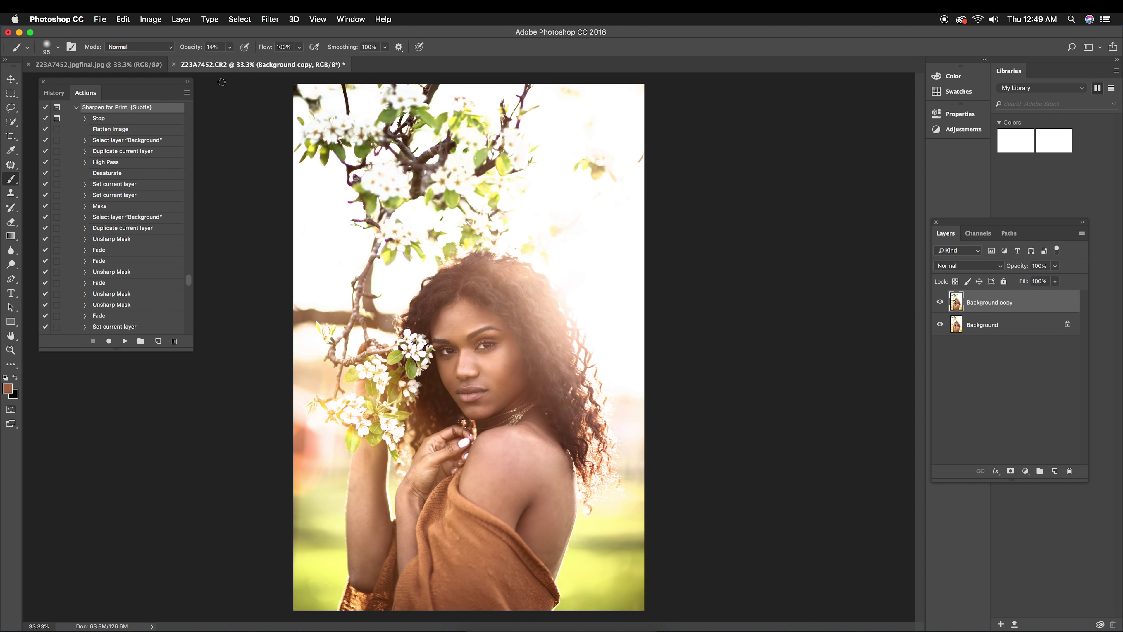
click(107, 66)
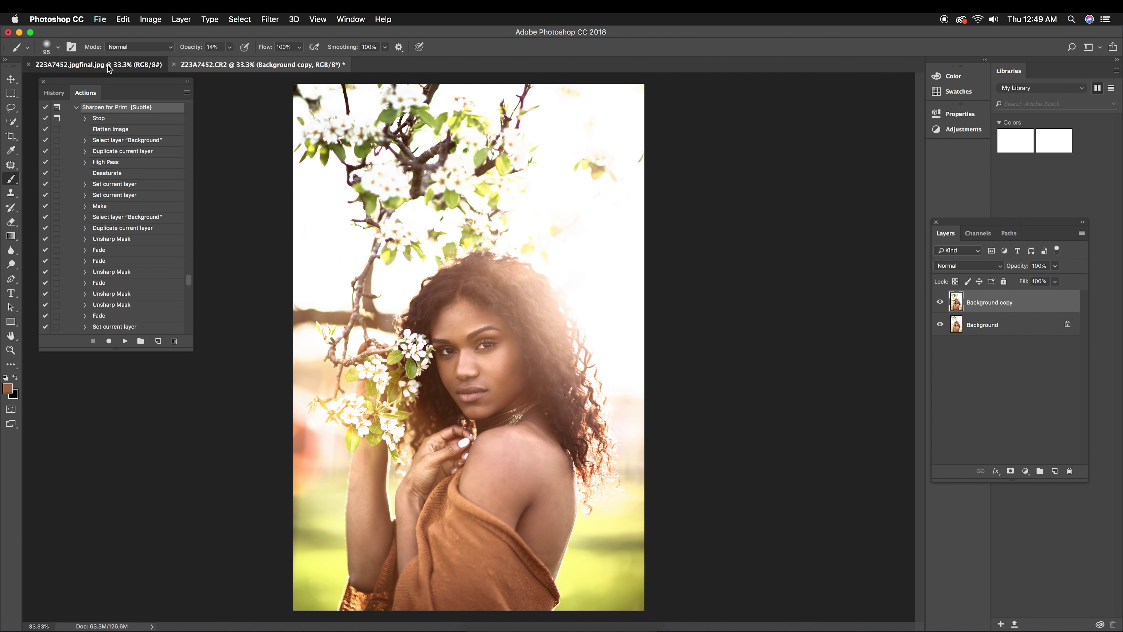